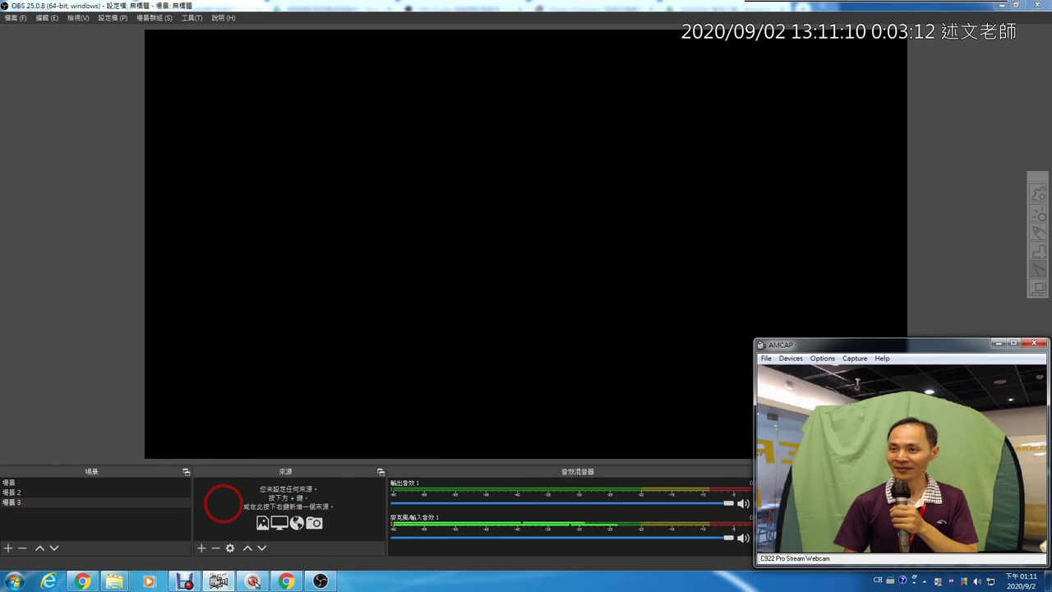
- Add the downloaded 東吳大學校本部OBS場景設計 PNG from Chrome to 場景 3 in OBS as an image source
left_click(201, 548)
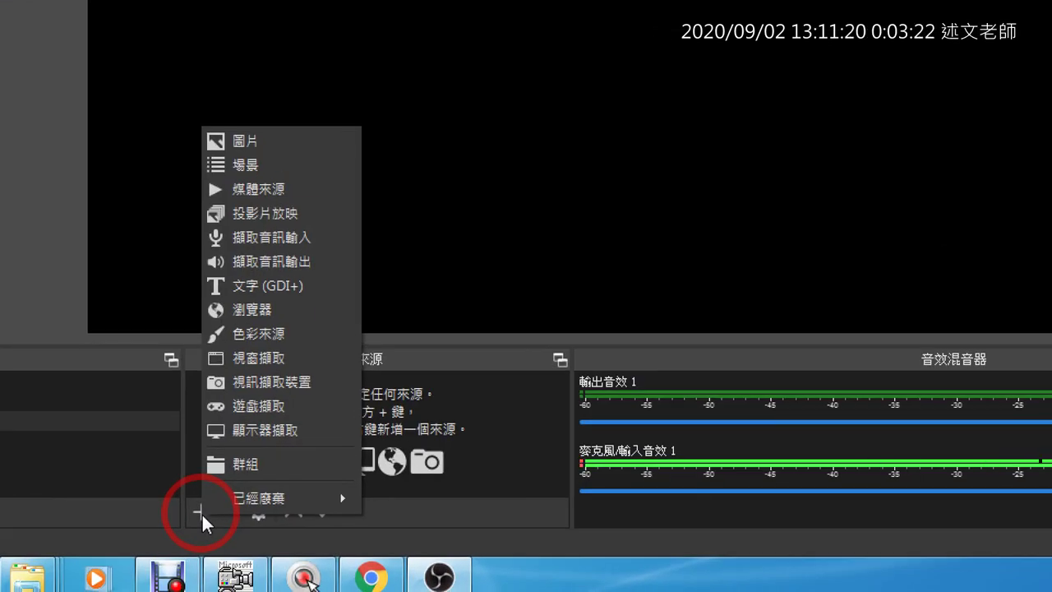
left_click(202, 514)
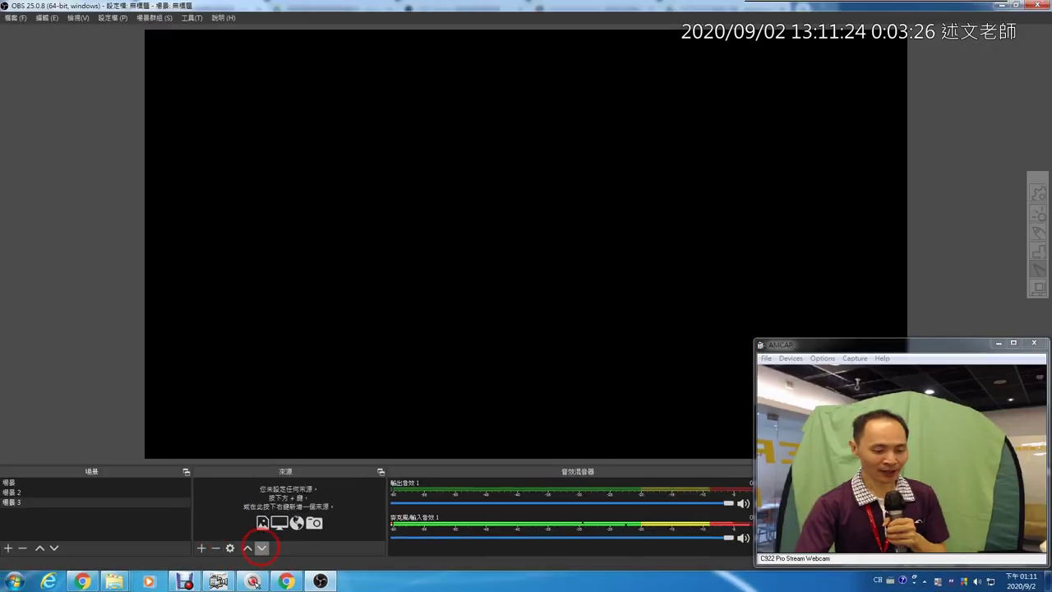
left_click(286, 581)
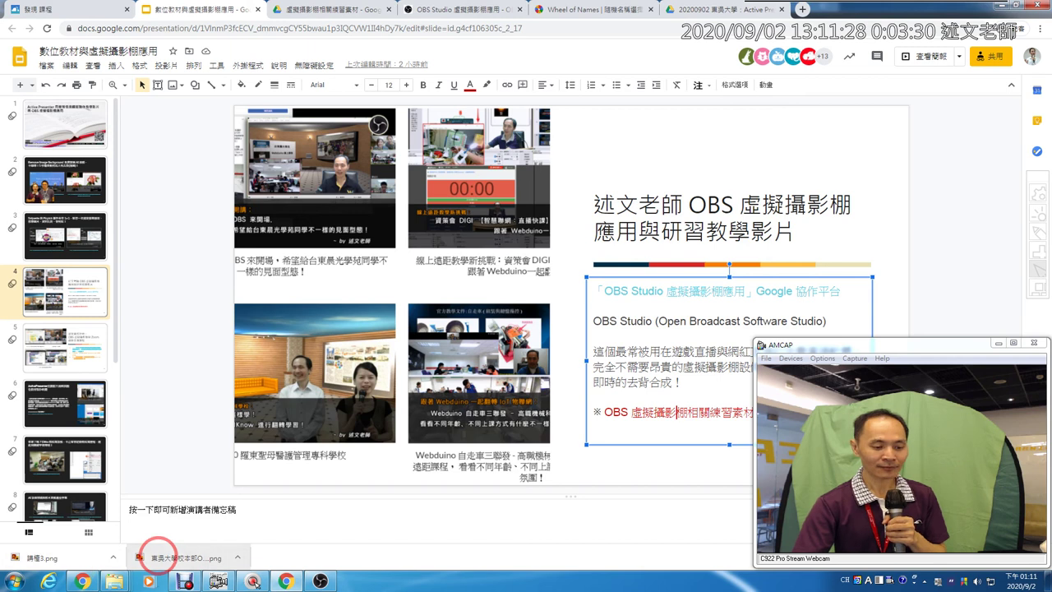
left_click_drag(156, 558, 394, 400)
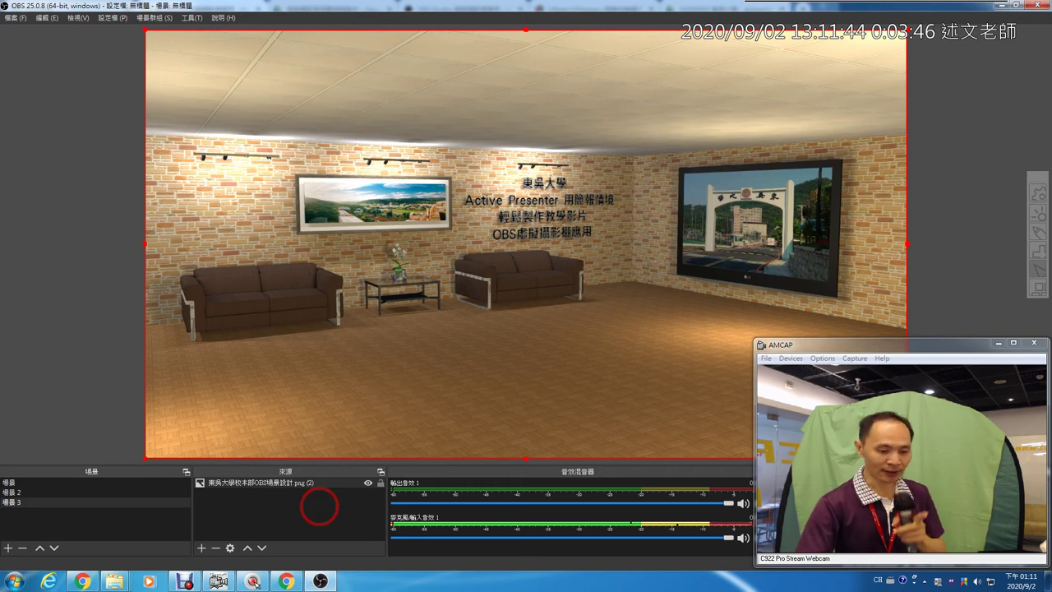
- Switch to Google Drive in Chrome and look through the sample backgrounds in the 背景圖 and dreamstime圖庫 folders
left_click(287, 581)
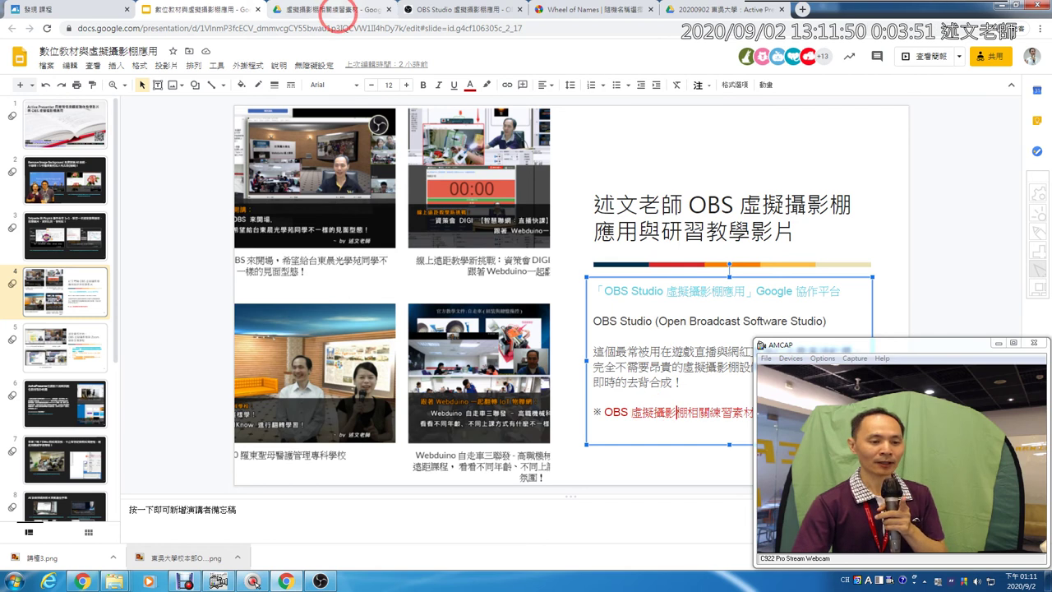
left_click(342, 11)
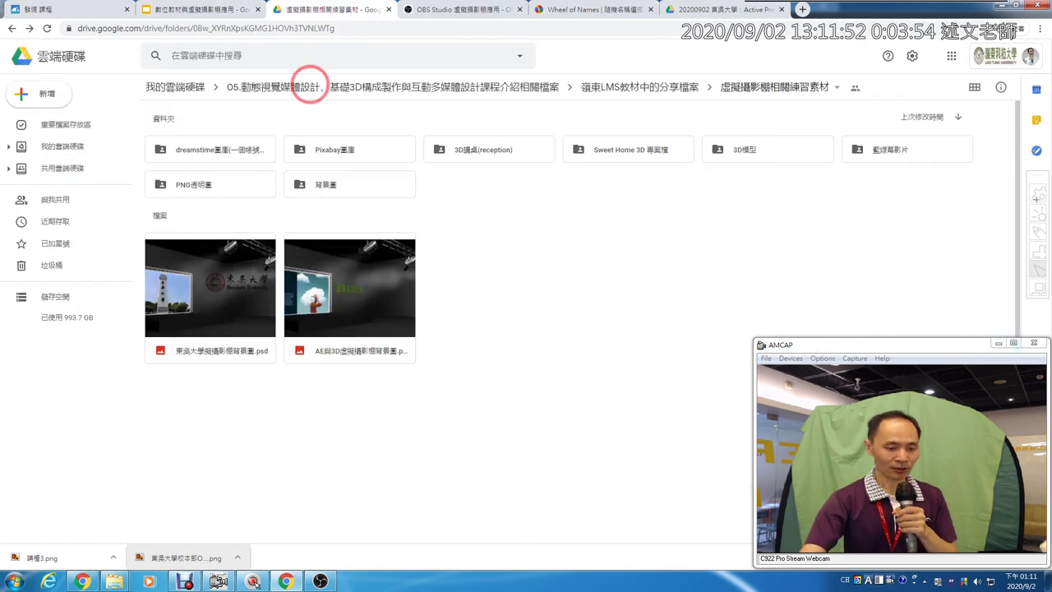
left_click(240, 288)
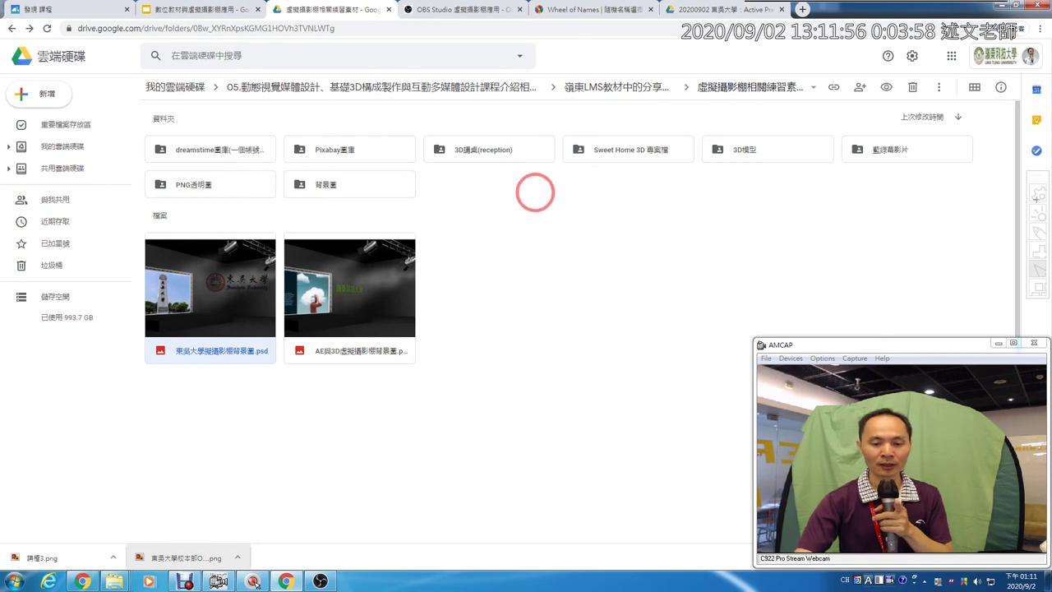
double_click(346, 186)
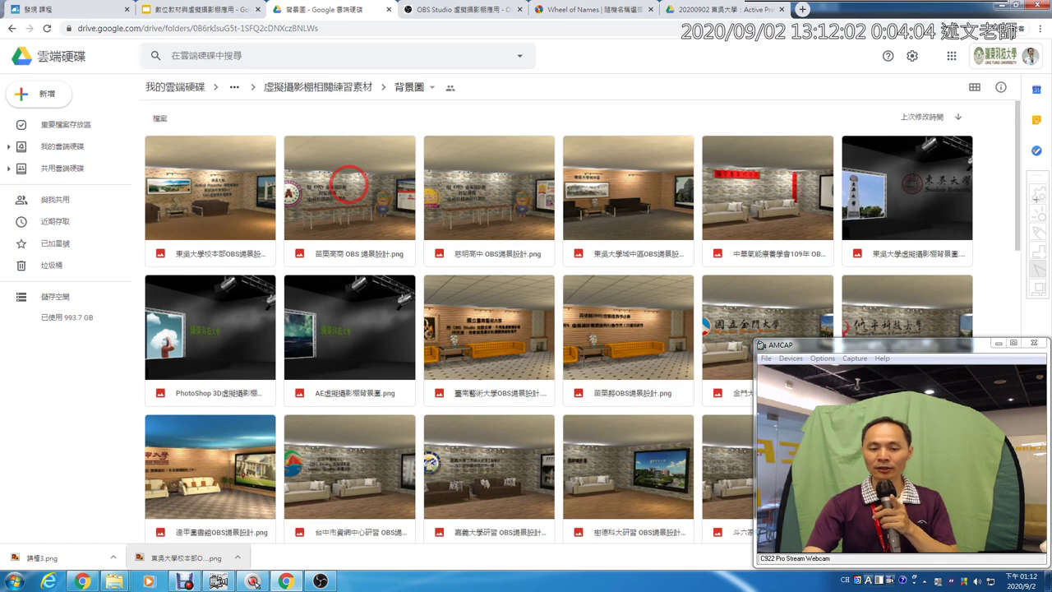
left_click(313, 85)
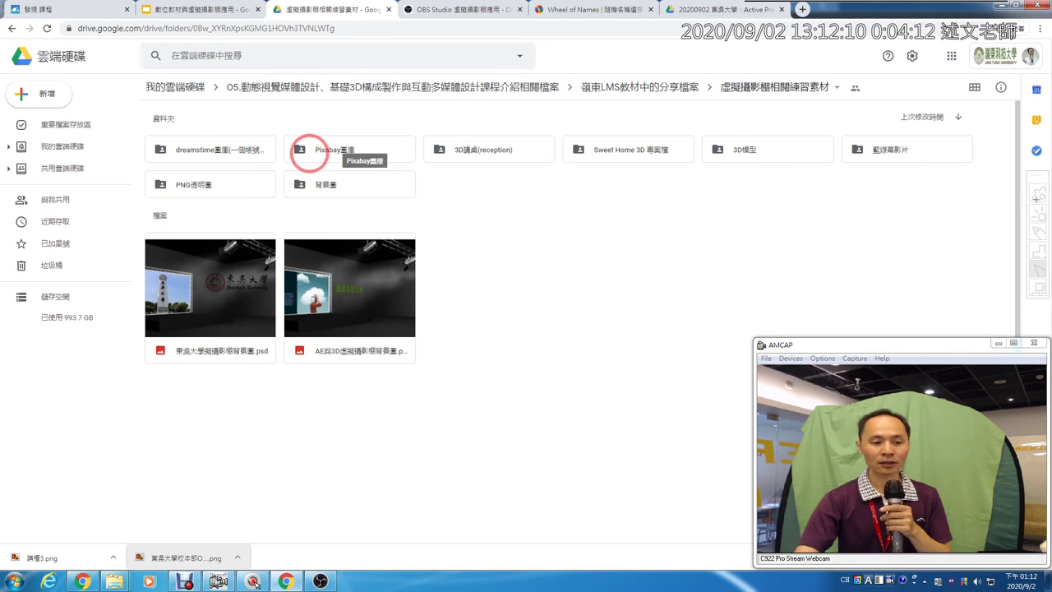
double_click(249, 154)
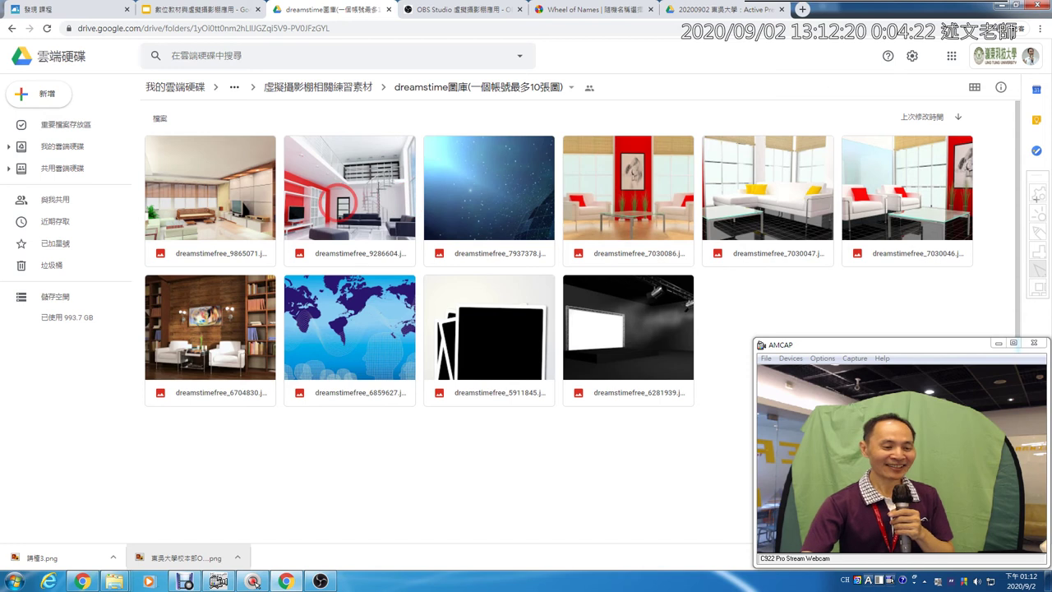
left_click(294, 212)
left_click(255, 220)
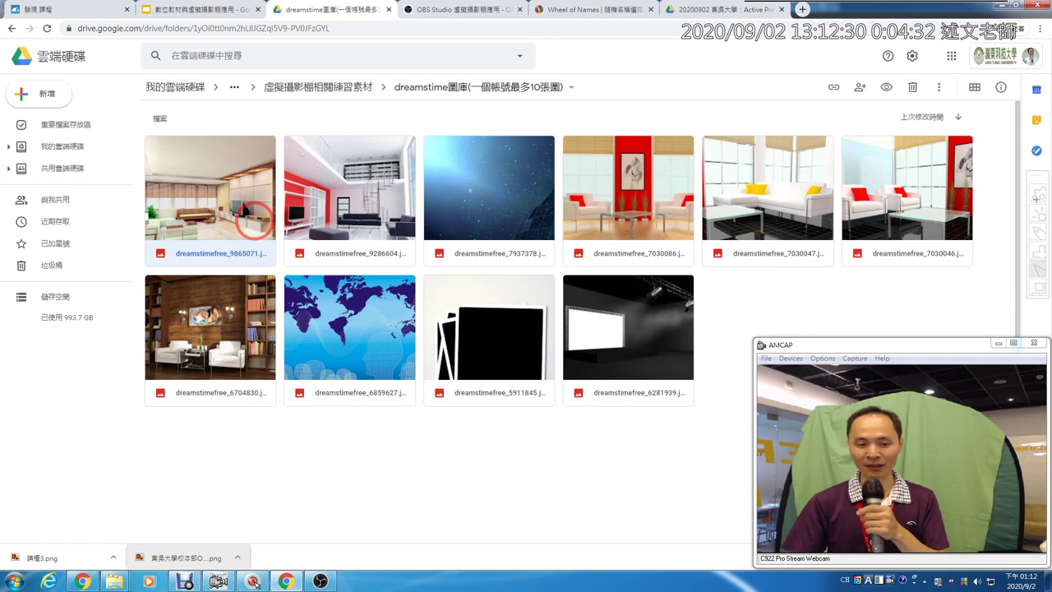
- Download geometry-3127504_1920.jpg from the Pixabay圖庫 folder in the shared virtual studio materials
left_click(351, 91)
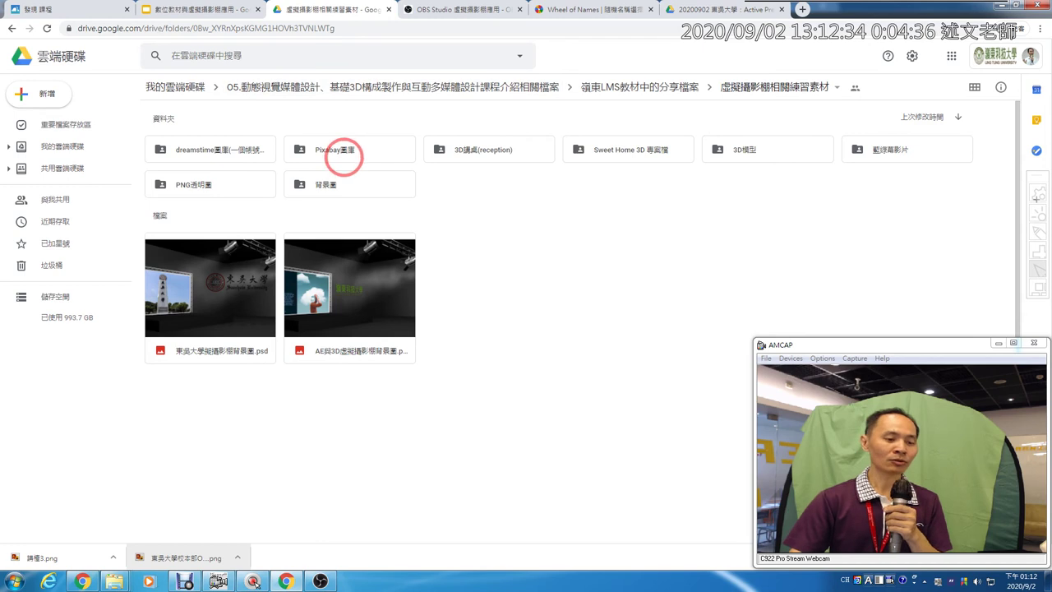
double_click(364, 149)
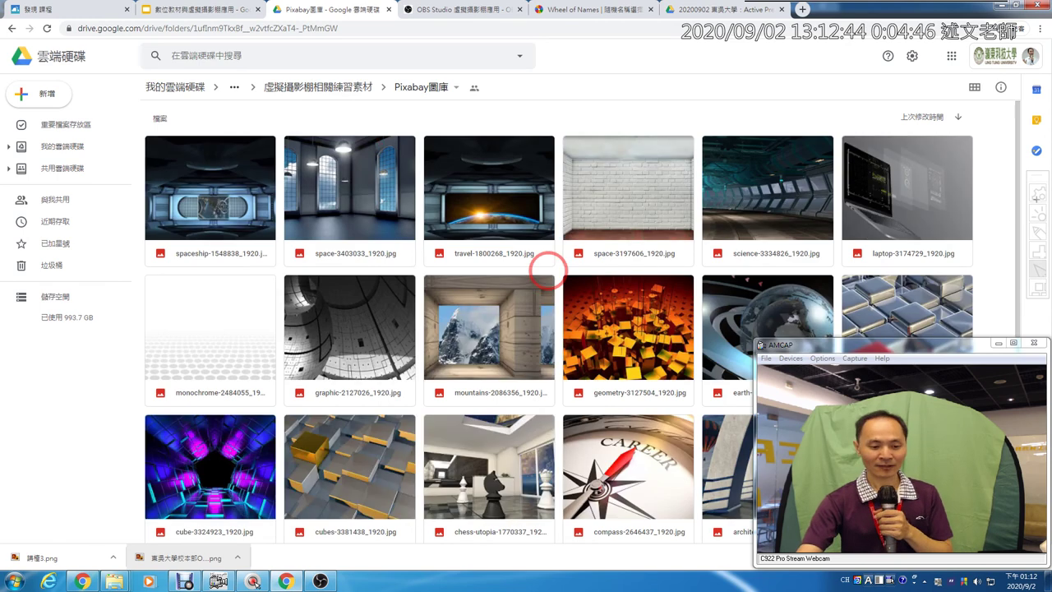
scroll(546, 271, "down", 2)
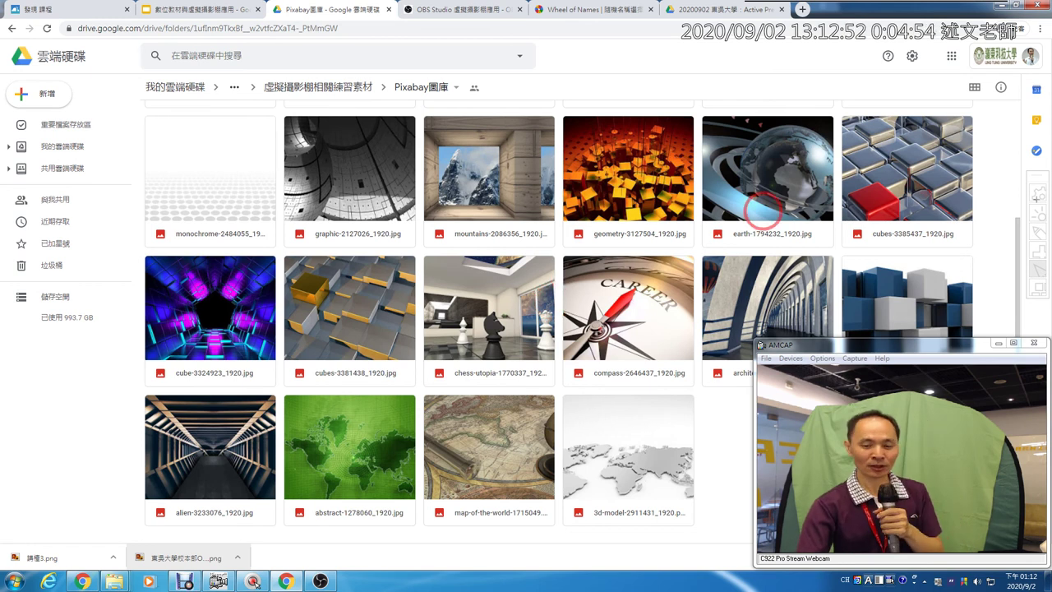
left_click(752, 201)
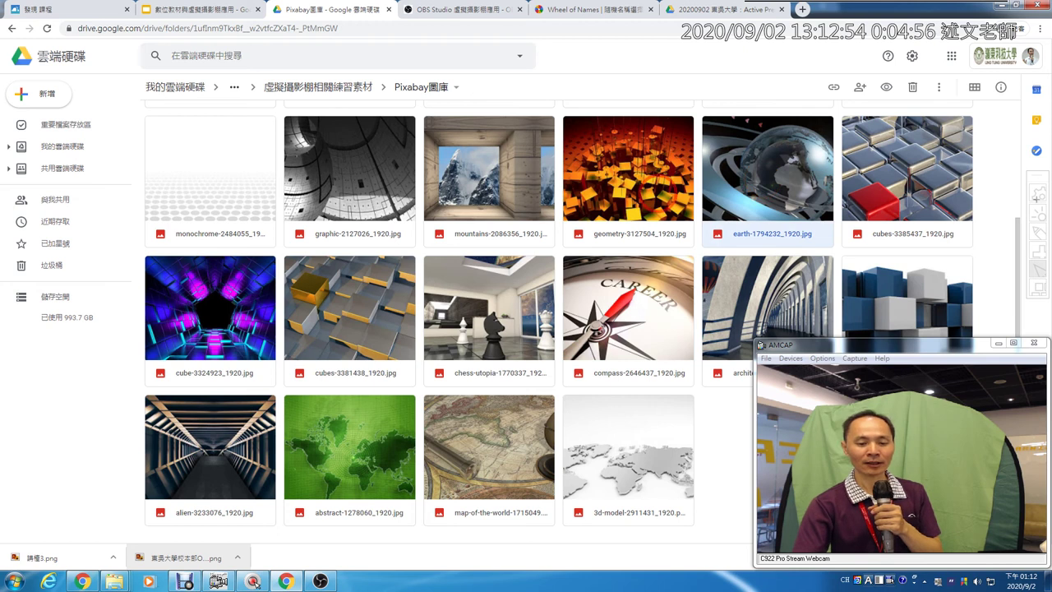
left_click(657, 190)
right_click(658, 196)
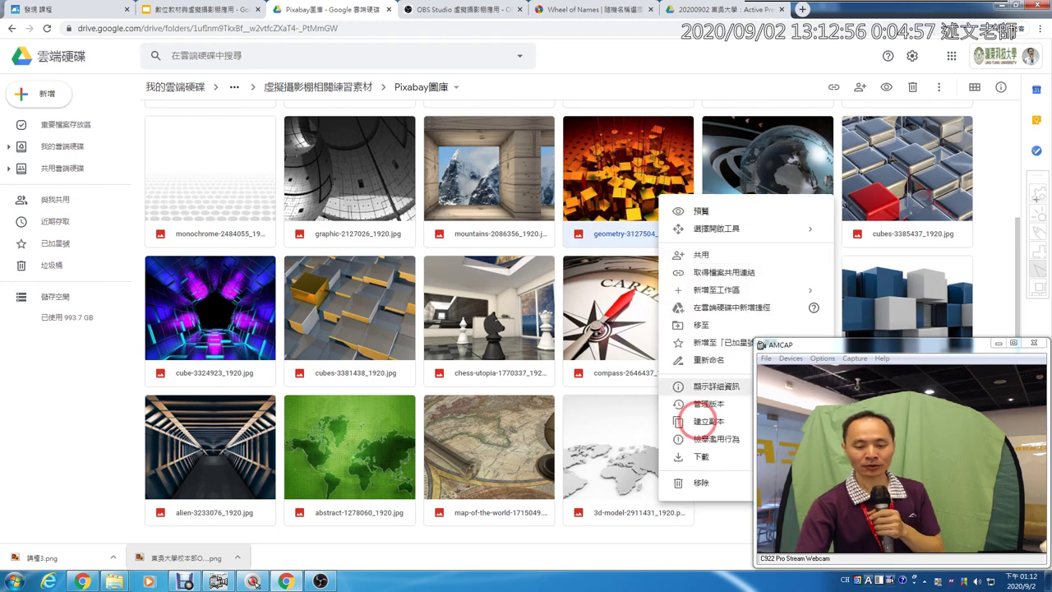
left_click(701, 457)
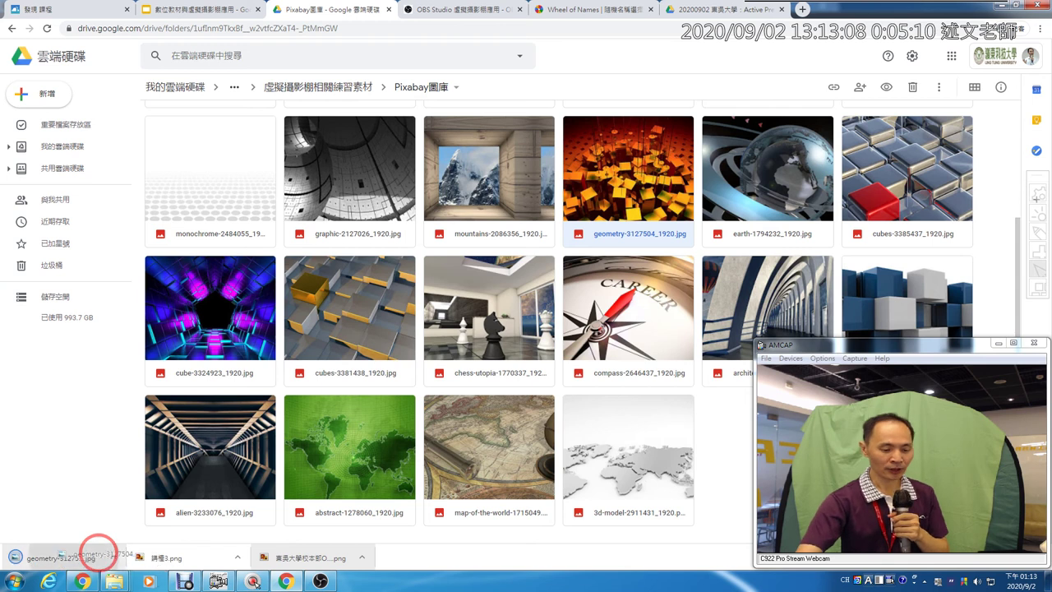
- Add the downloaded geometry image to 場景 3 in OBS and delete the 東吳大學校本部OBS場景設計 source
left_click_drag(319, 581, 409, 358)
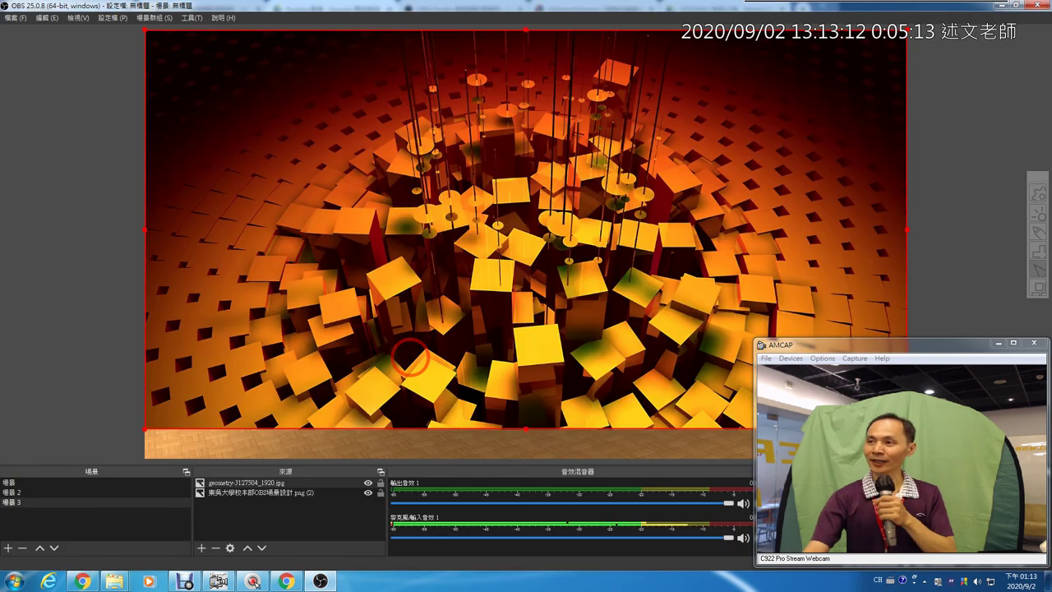
left_click(298, 492)
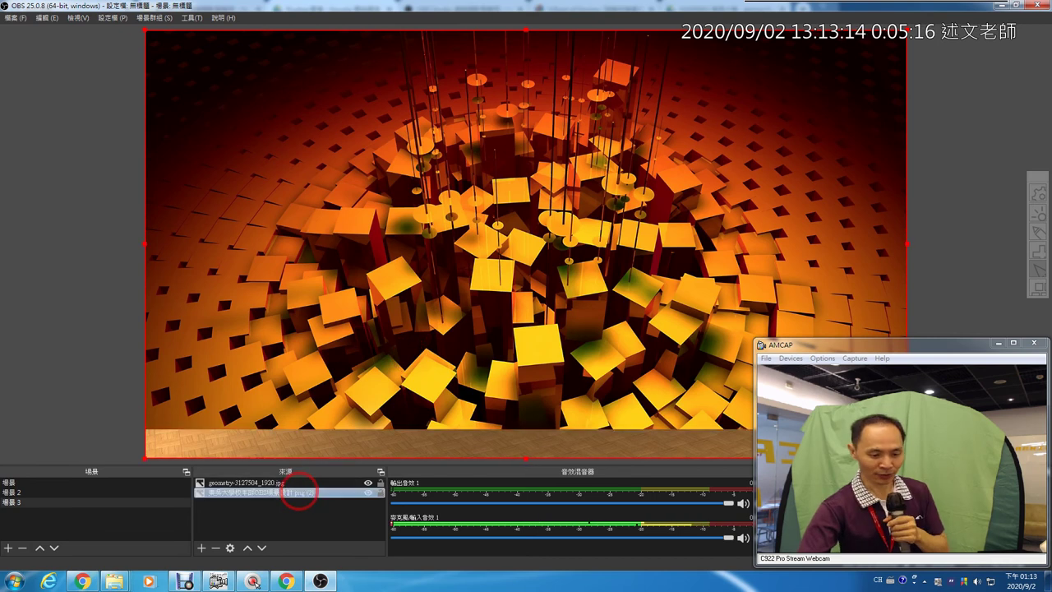
key("Delete")
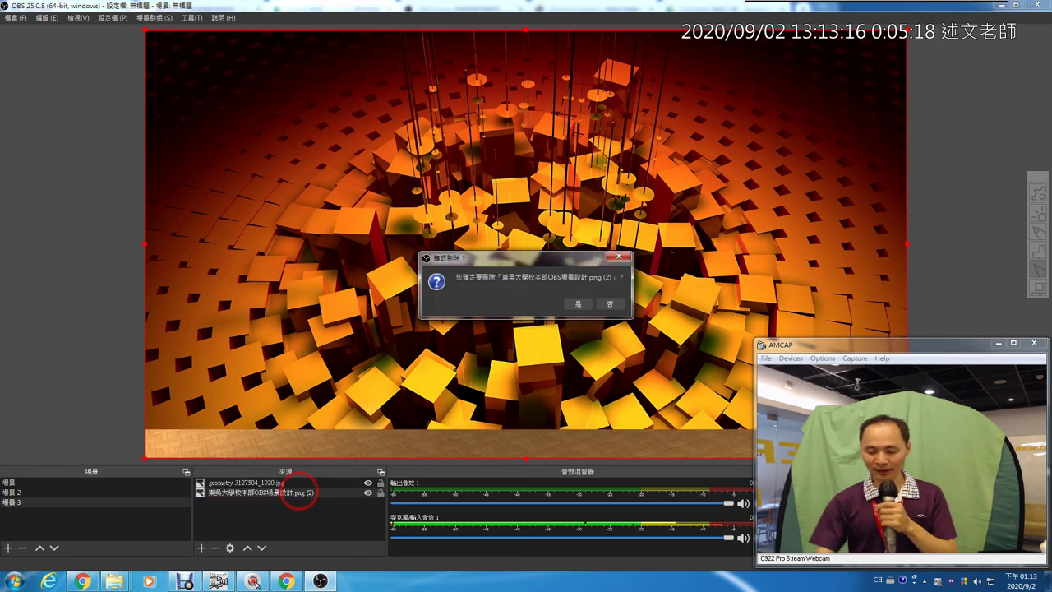
key("Return")
- Shrink the geometry image from its lower corner, and stretch it to the screen size so it fills the canvas
left_click(327, 393)
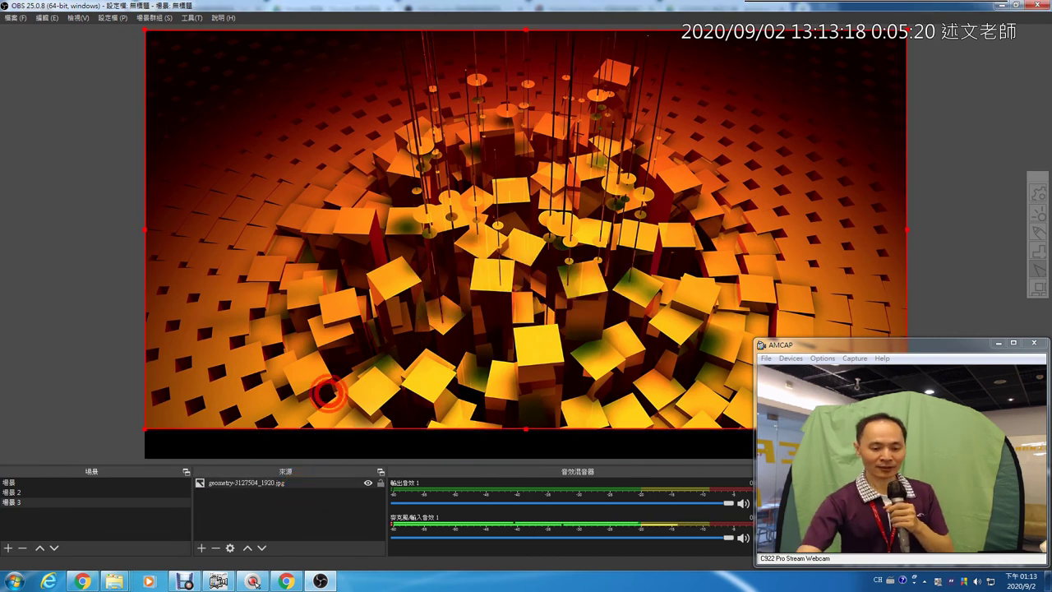
left_click(97, 418)
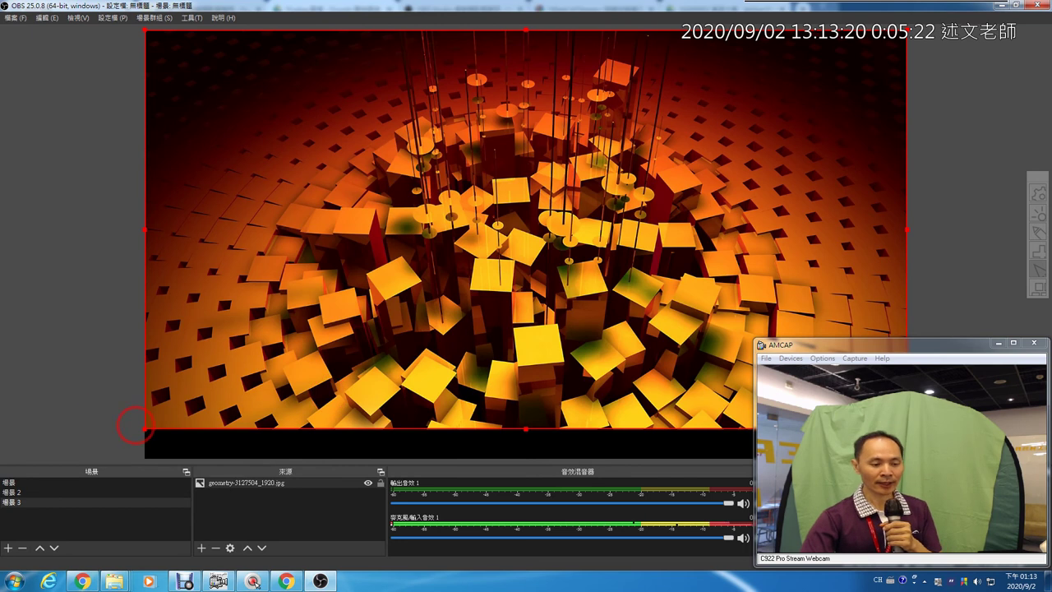
left_click_drag(144, 428, 298, 306)
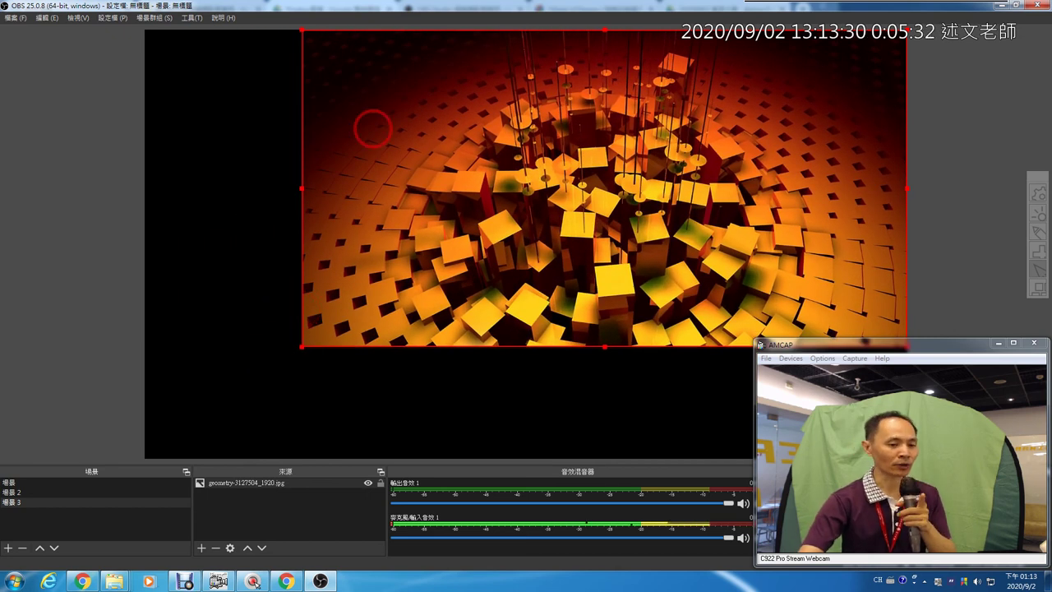
right_click(359, 117)
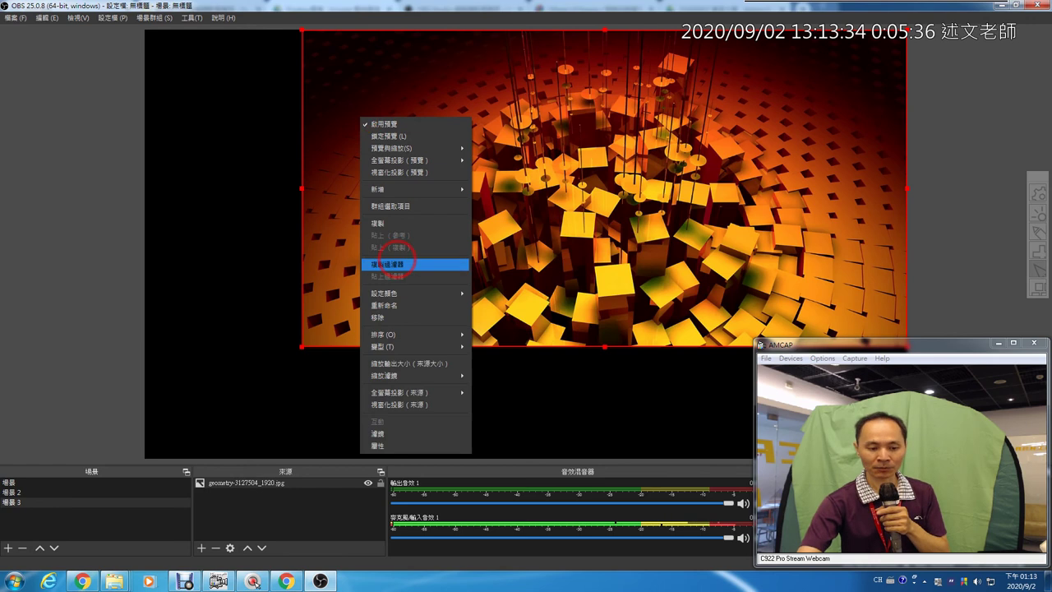
mouse_move(407, 346)
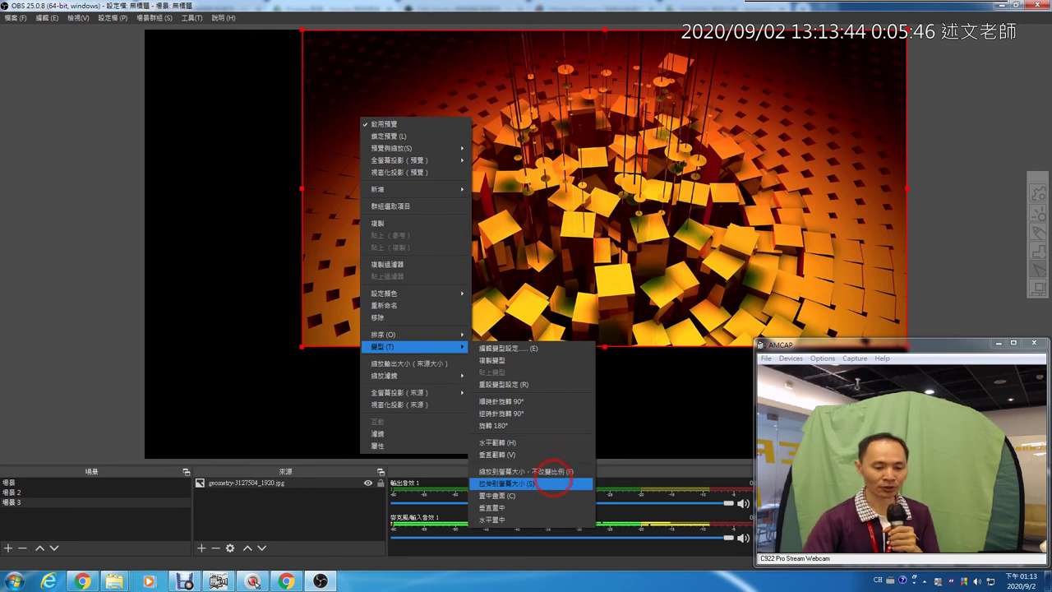
left_click(553, 474)
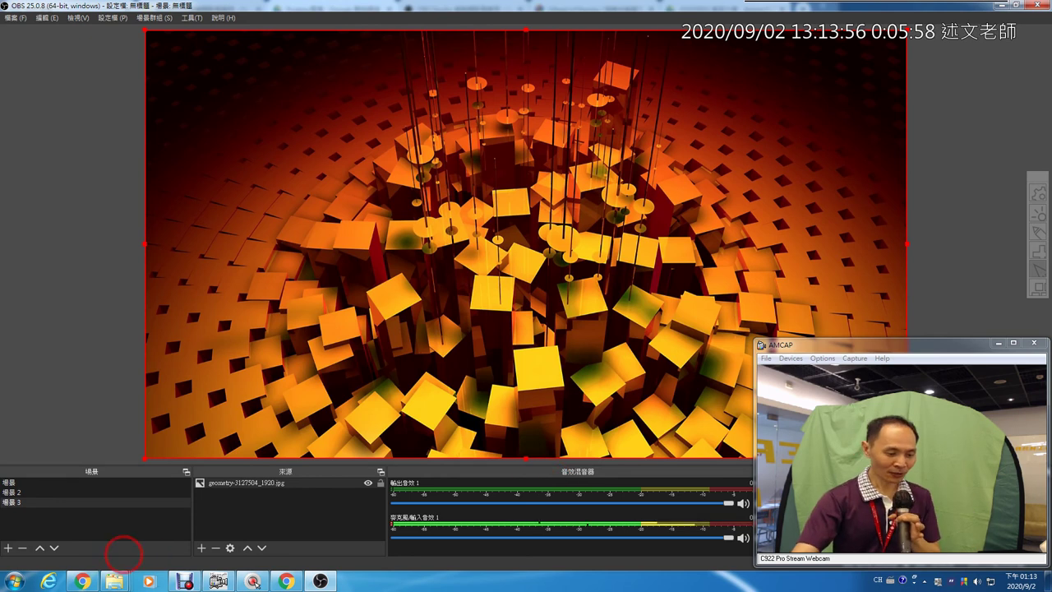
- Show the first scene, 場景, and select the lectern image in its preview
left_click(97, 484)
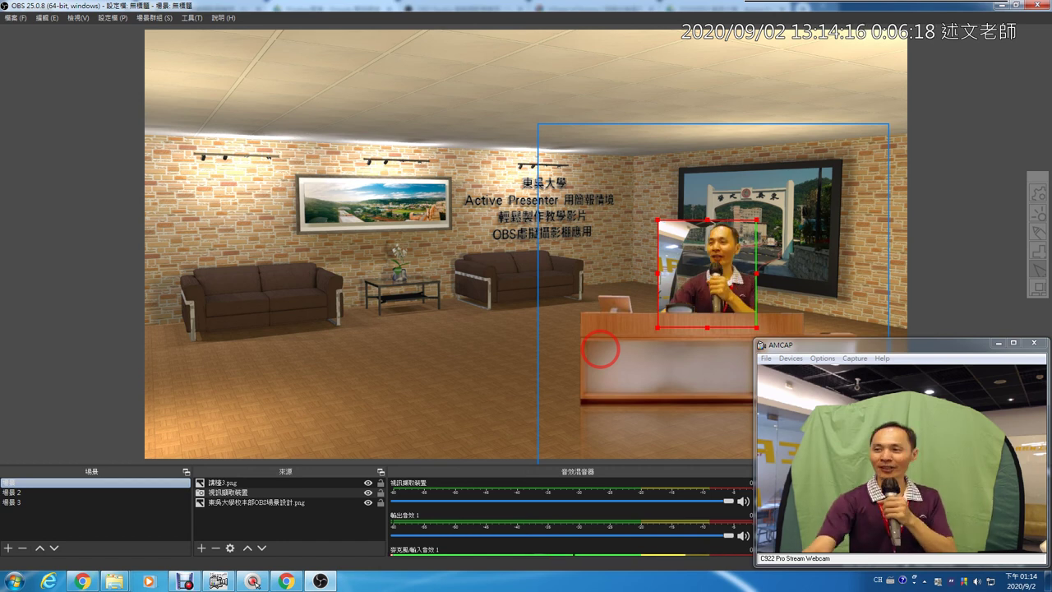
left_click(679, 344)
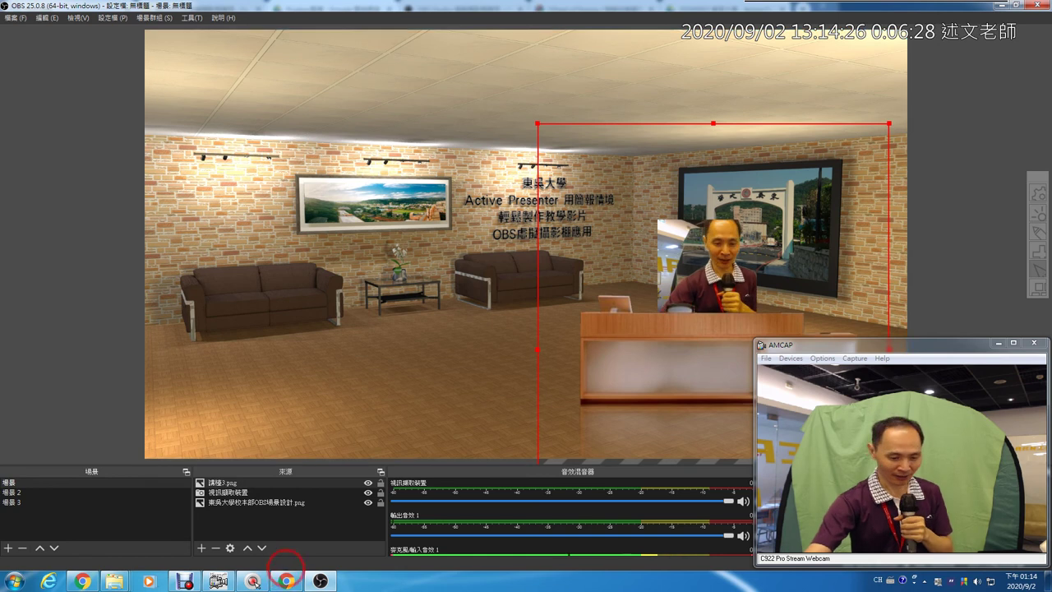
- Download the Teddy Bear泰迪熊 PNG from the PNG透明圖 folder on Google Drive and switch back to OBS
mouse_move(286, 580)
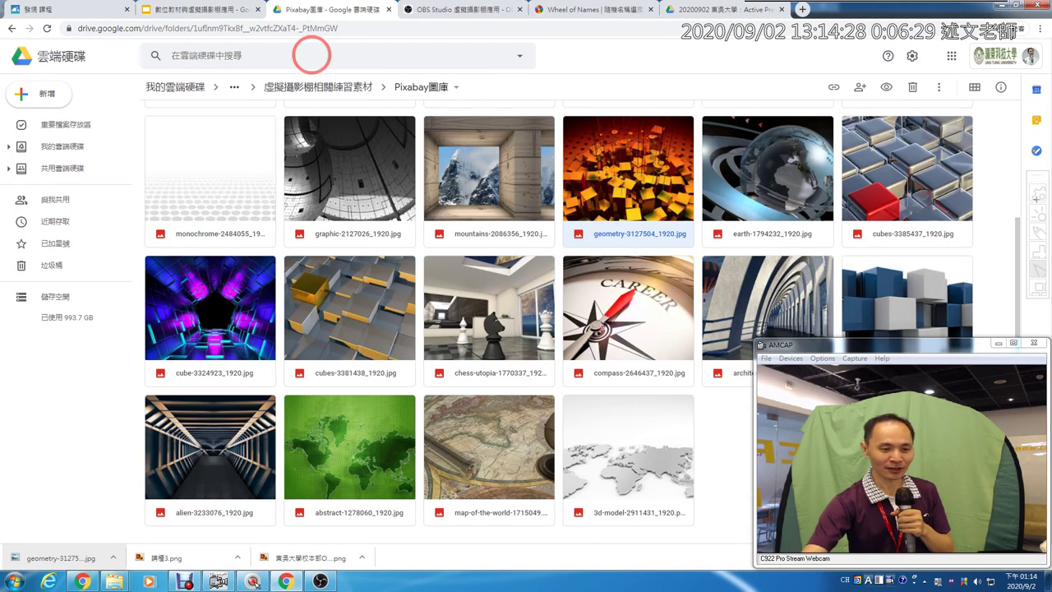
left_click(312, 86)
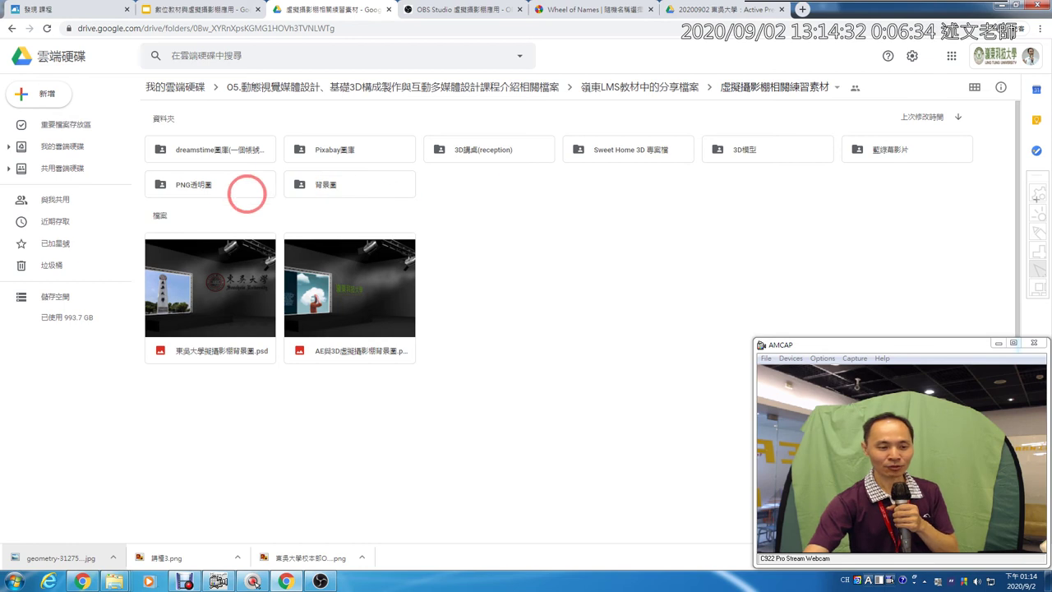
double_click(227, 186)
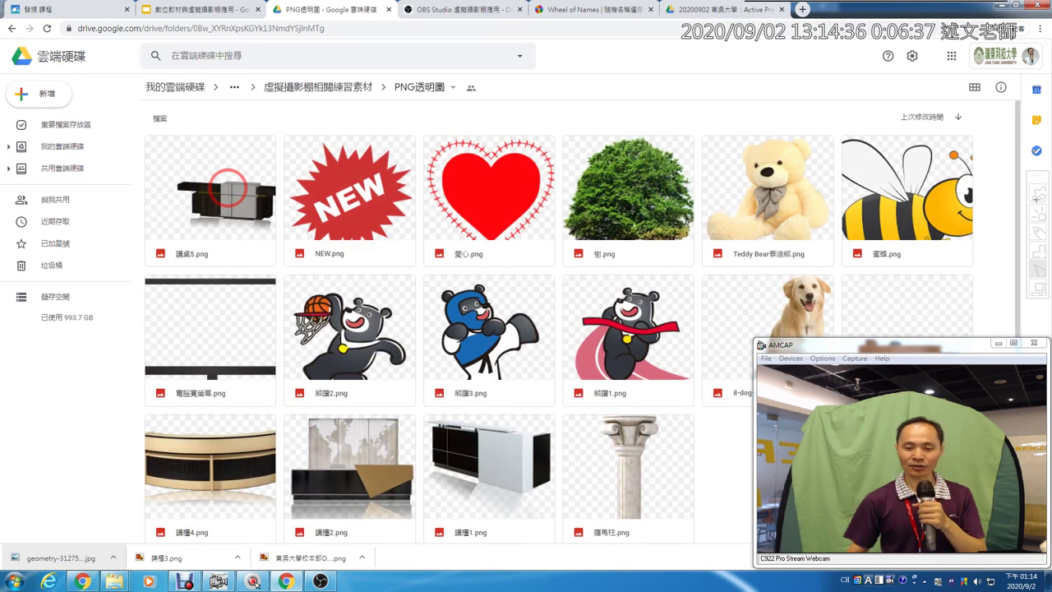
right_click(755, 196)
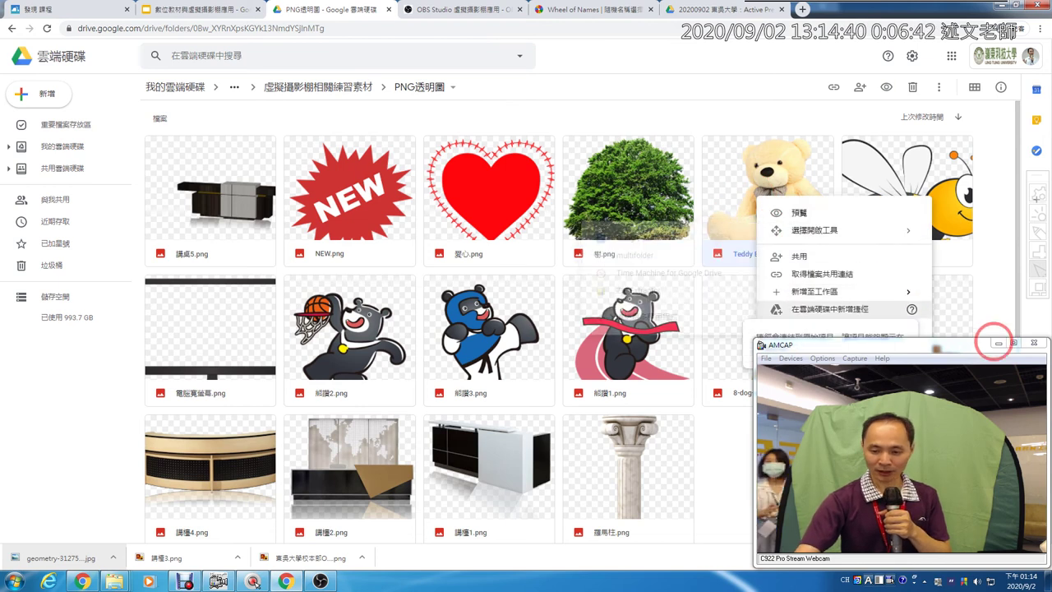
left_click(998, 342)
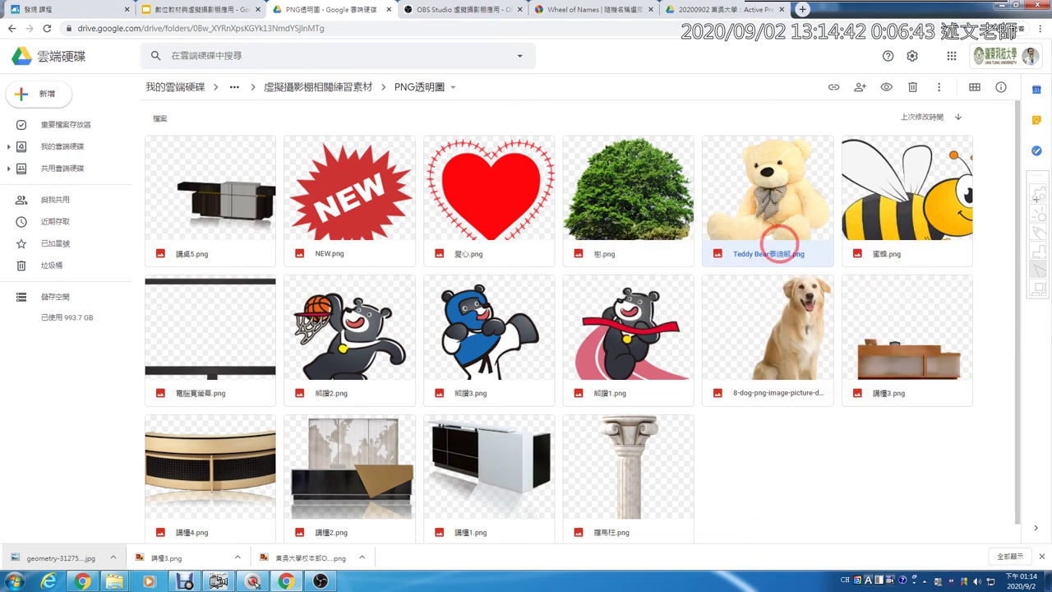
right_click(772, 246)
left_click(812, 470)
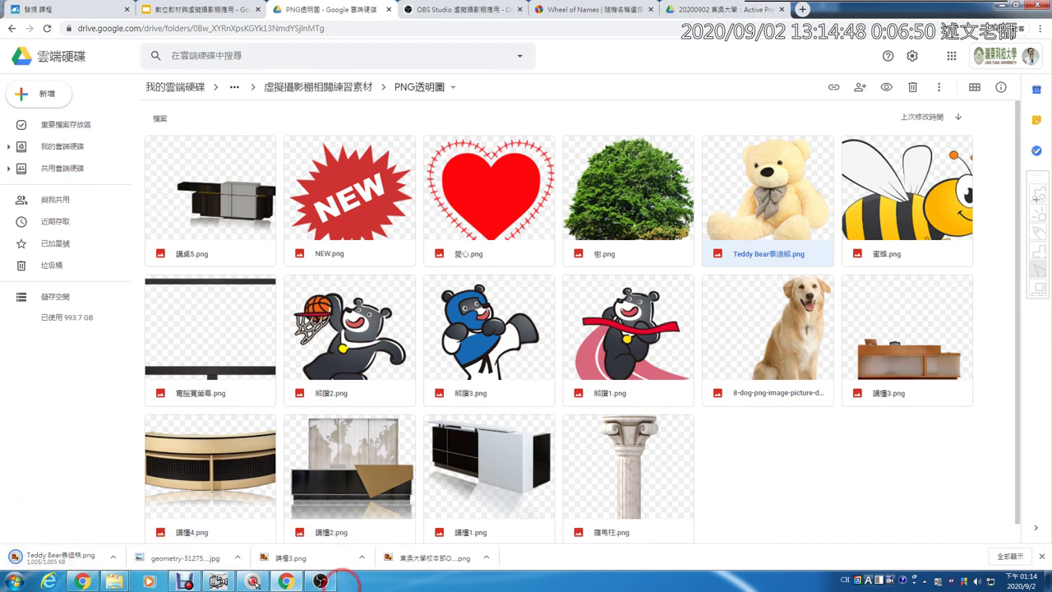
left_click(321, 580)
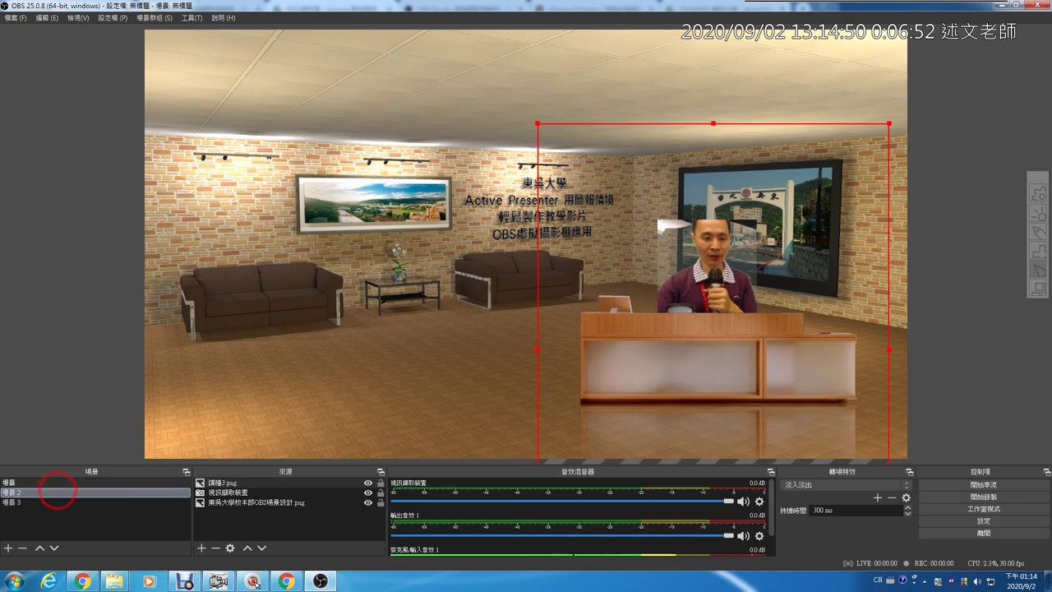
- Show 場景 3, switch to Google Drive in Chrome, and add the downloaded Teddy Bear泰迪熊.png to the scene in OBS
left_click(53, 501)
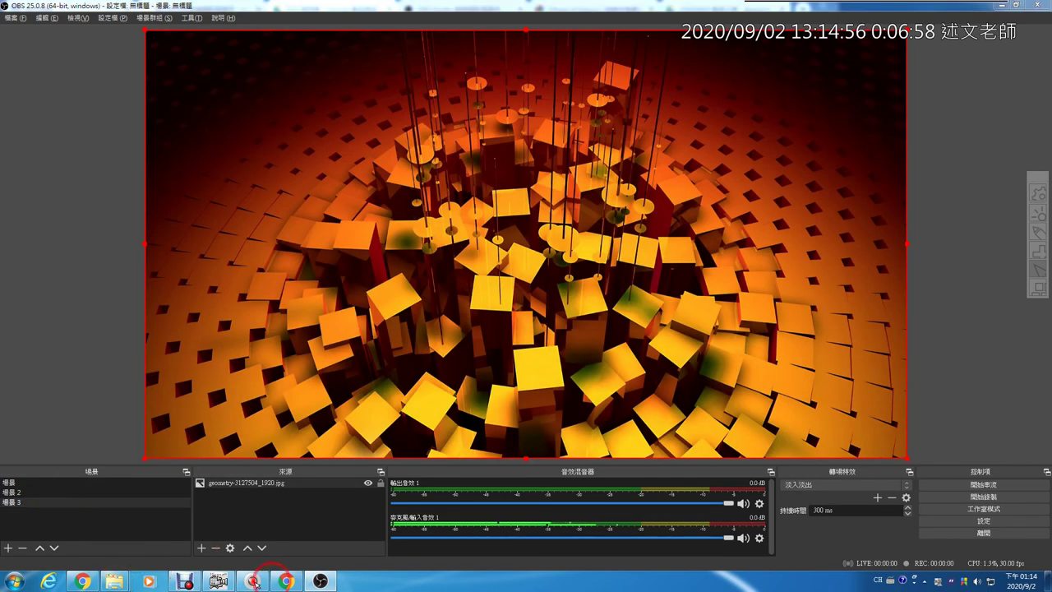
left_click(285, 581)
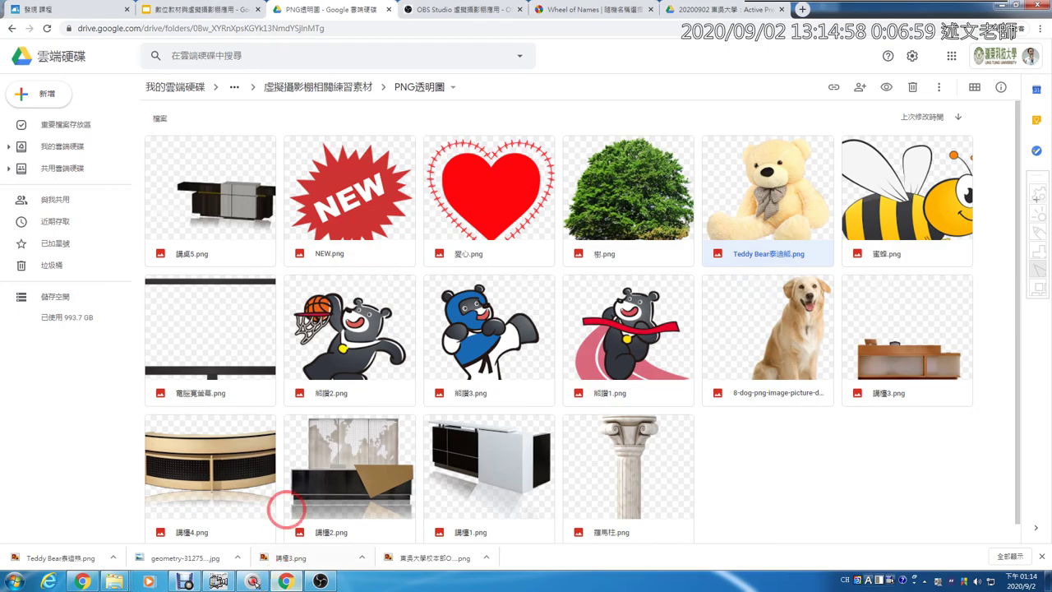
left_click_drag(60, 545, 409, 395)
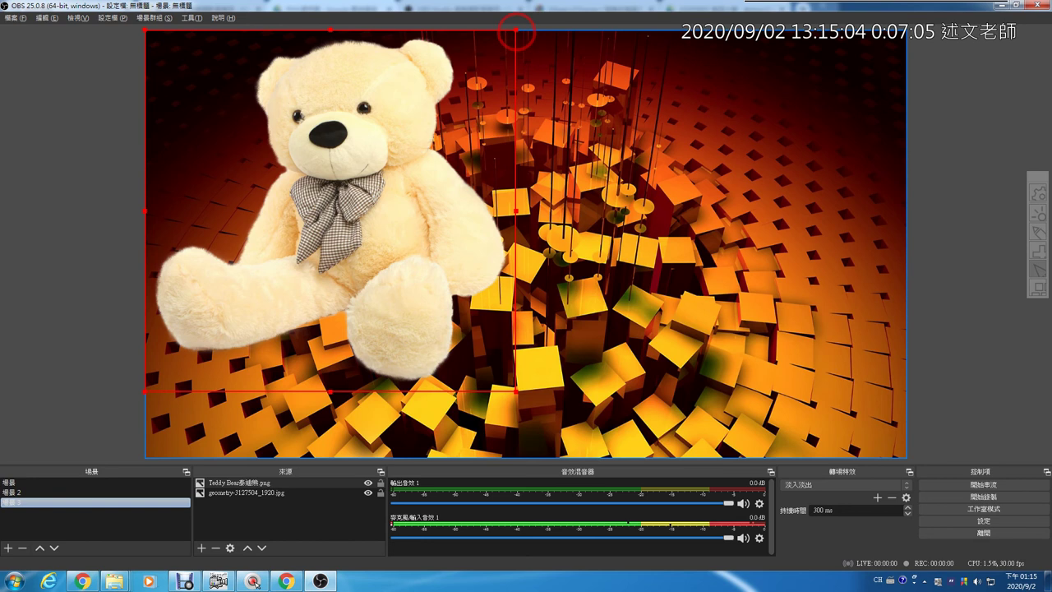
- Shrink the teddy bear image to about half its size and move it to the lower-right corner of the scene
left_click(517, 31)
left_click_drag(516, 31, 348, 193)
left_click_drag(287, 284, 827, 350)
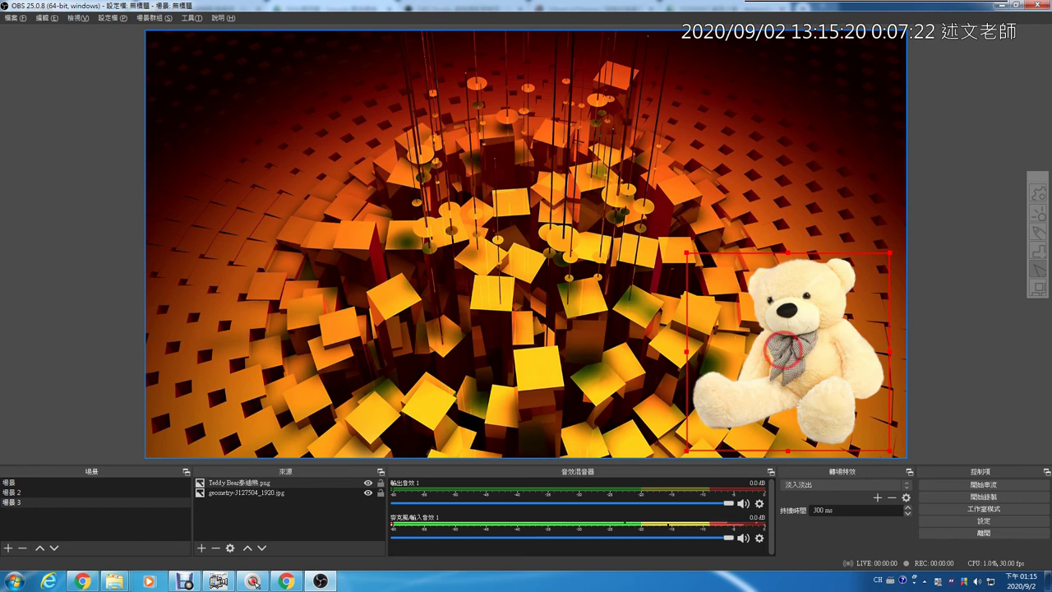
- Switch to Google Drive in Chrome, go up to 虛擬攝影棚相關練習素材, and open the 藍綠幕影片 folder
left_click(285, 581)
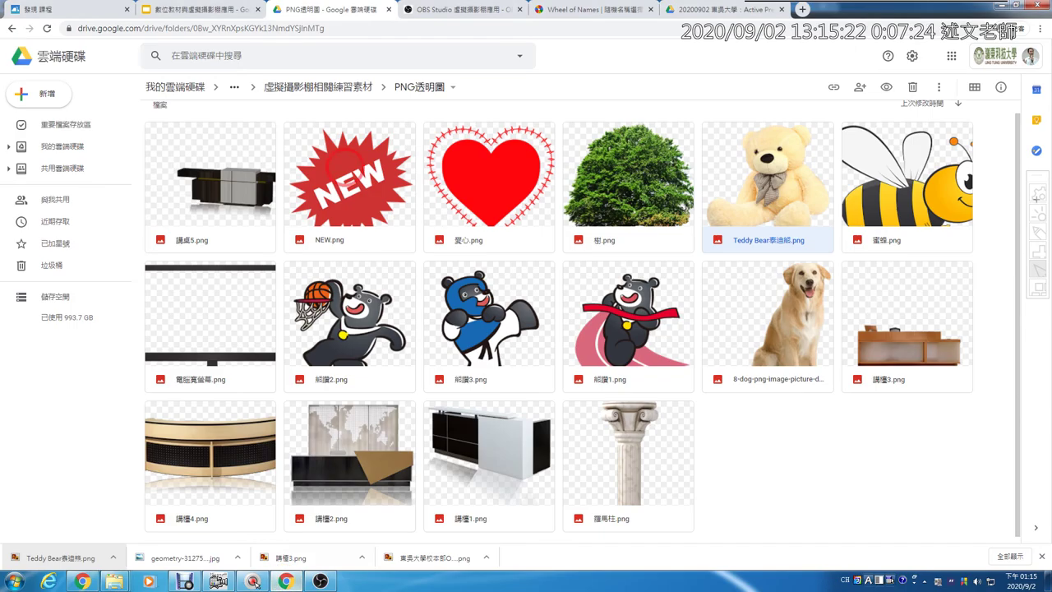
left_click(333, 89)
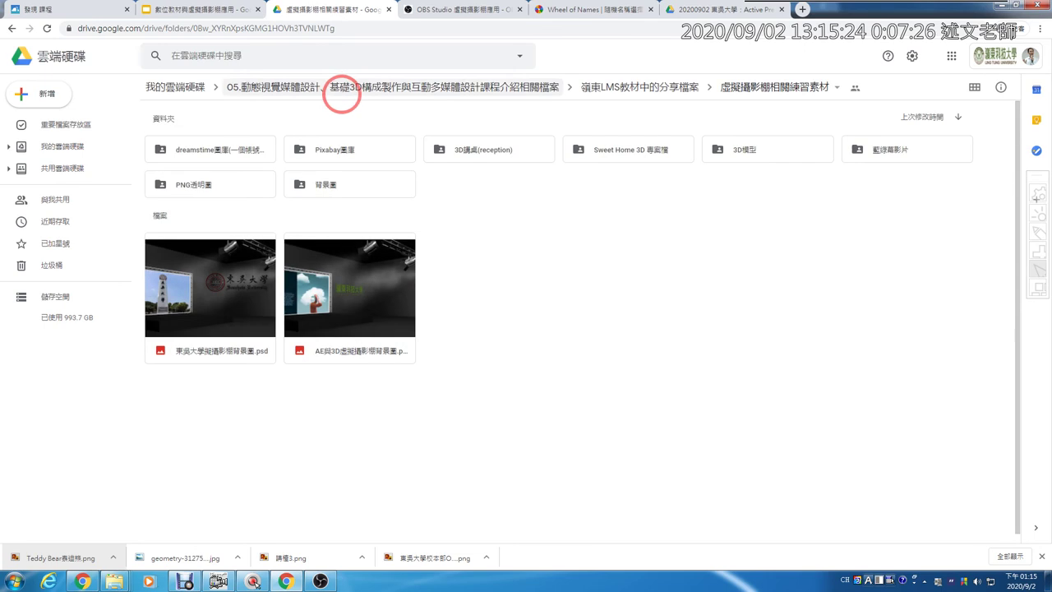
left_click(911, 151)
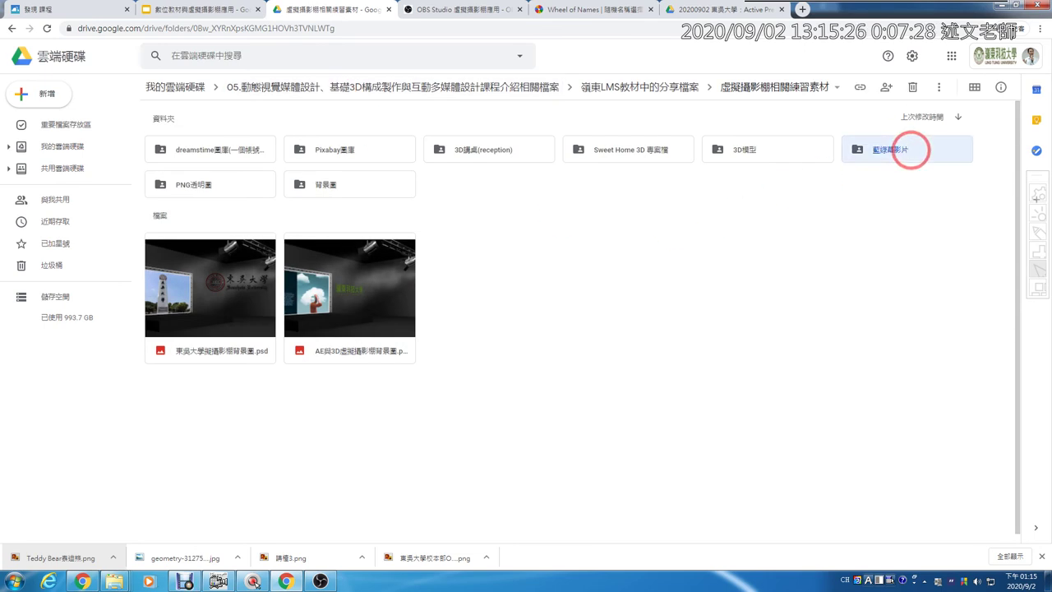
double_click(910, 150)
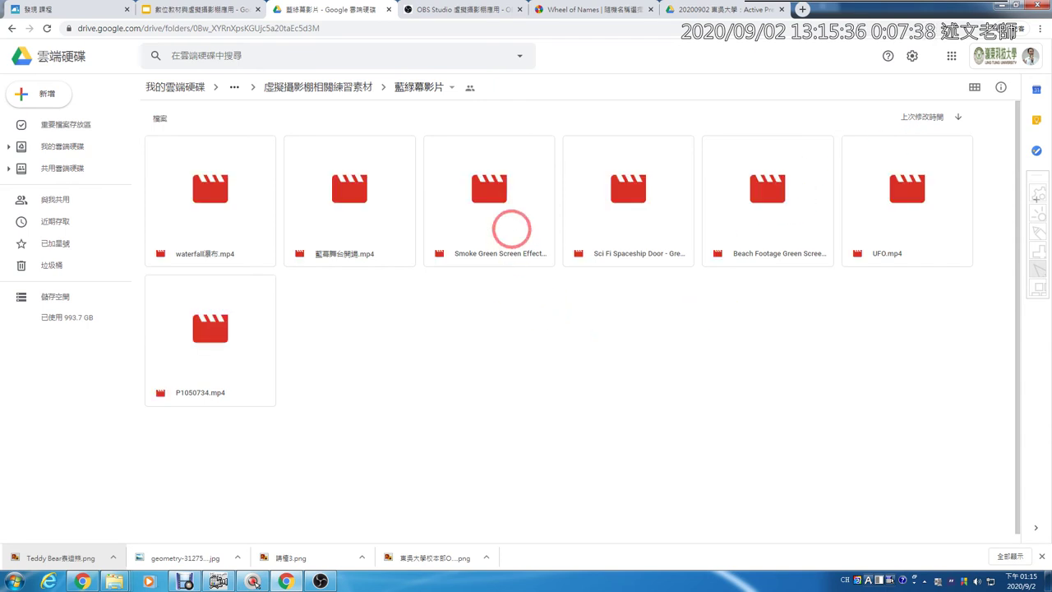
- Look over the smoke, waterfall and P1050734 green- and blue-screen clips, and bring up the AMCAP webcam preview
left_click(512, 228)
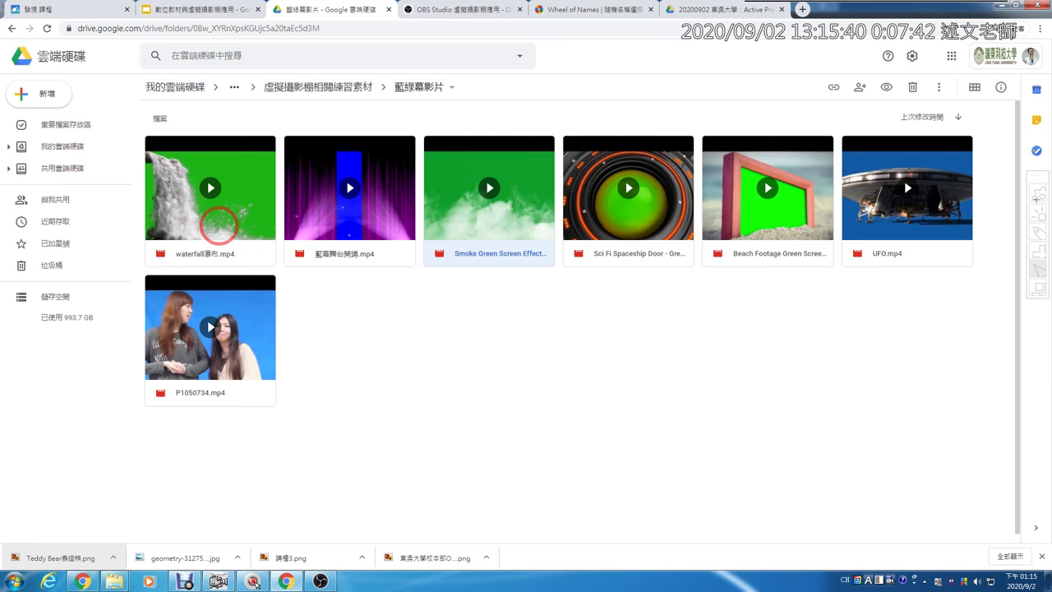
left_click(213, 215)
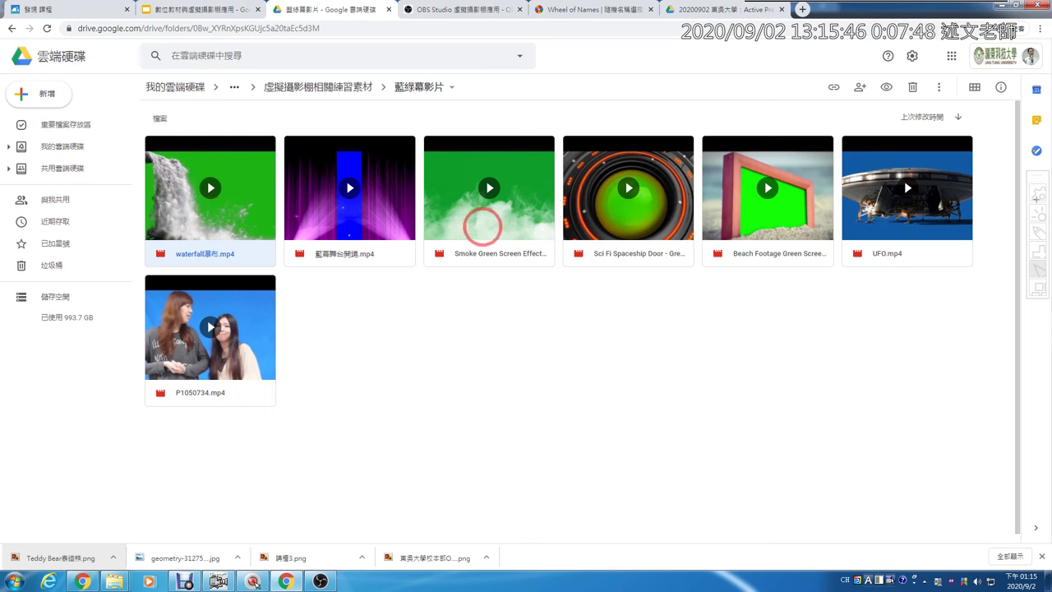
left_click(483, 226)
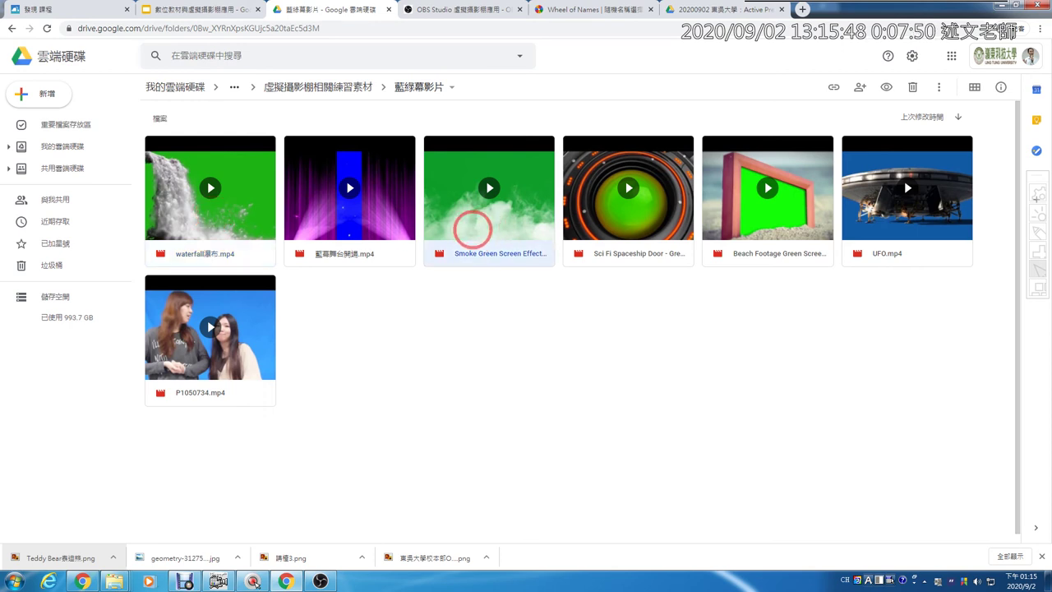
left_click(215, 329)
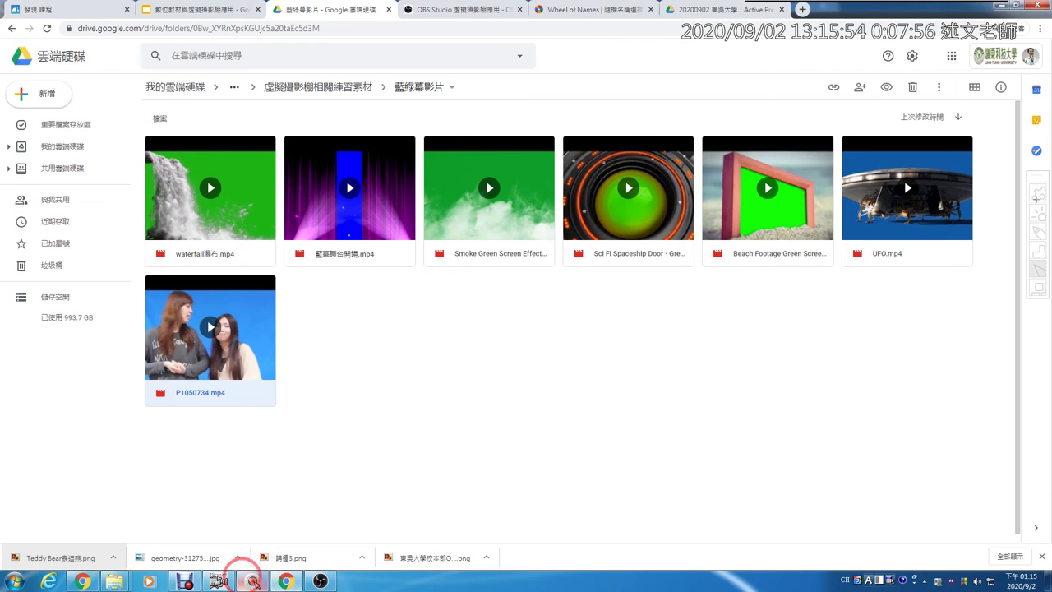
left_click(218, 580)
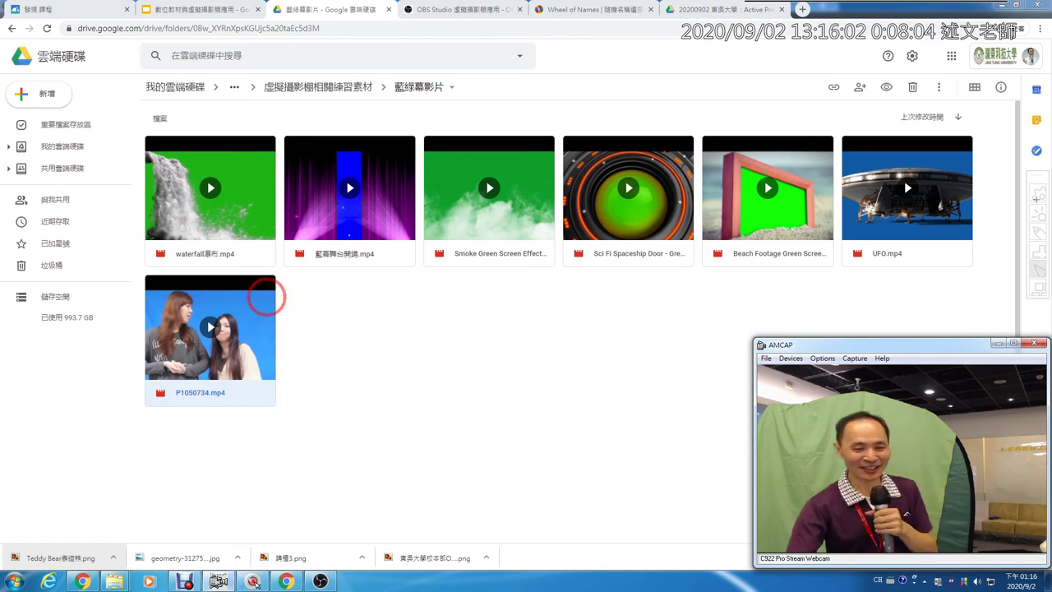
- Download the Smoke Green Screen Effect video from Google Drive and add it as a source to 場景 3 in OBS
right_click(448, 217)
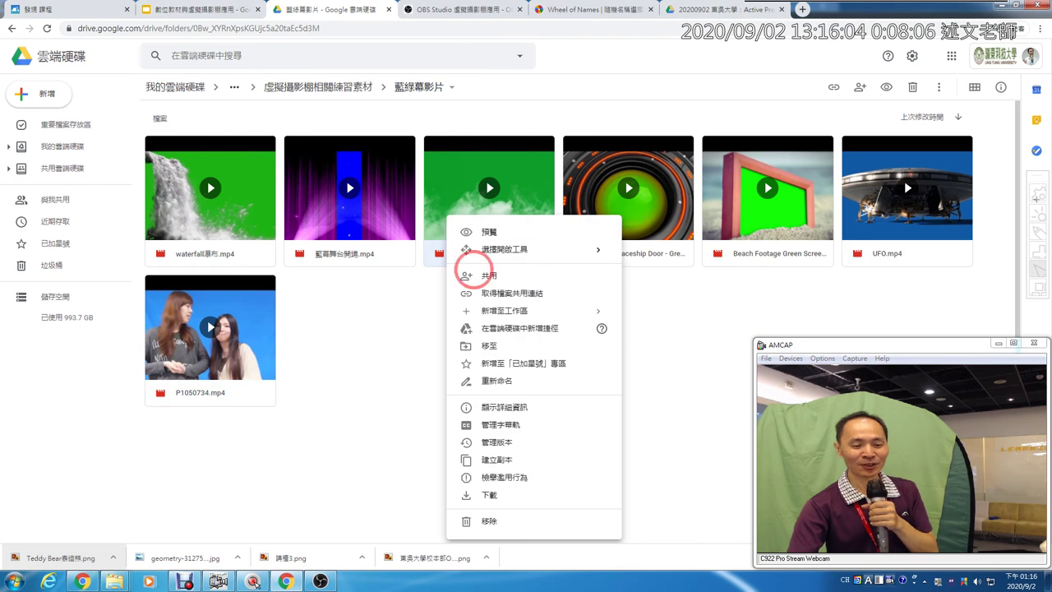
left_click(500, 494)
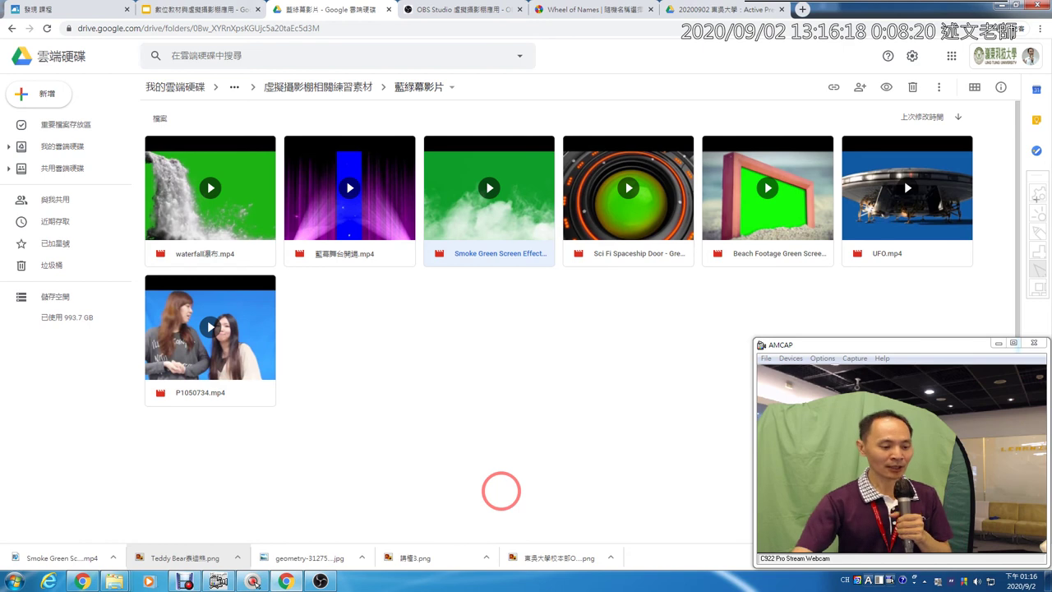
left_click_drag(76, 555, 469, 301)
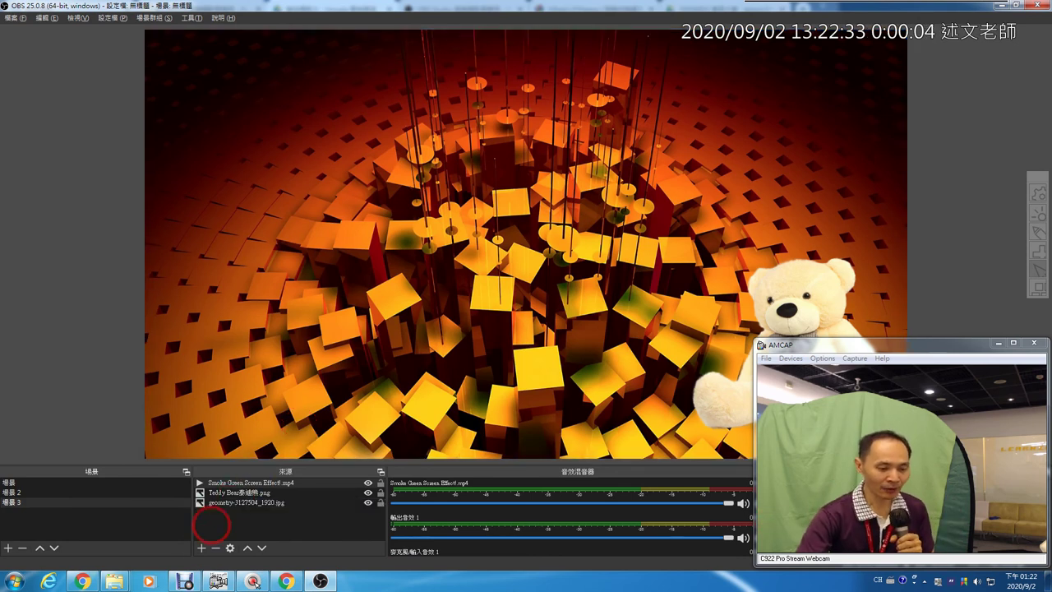
- Add a new video capture device source to 場景 3 with its default name
left_click(200, 548)
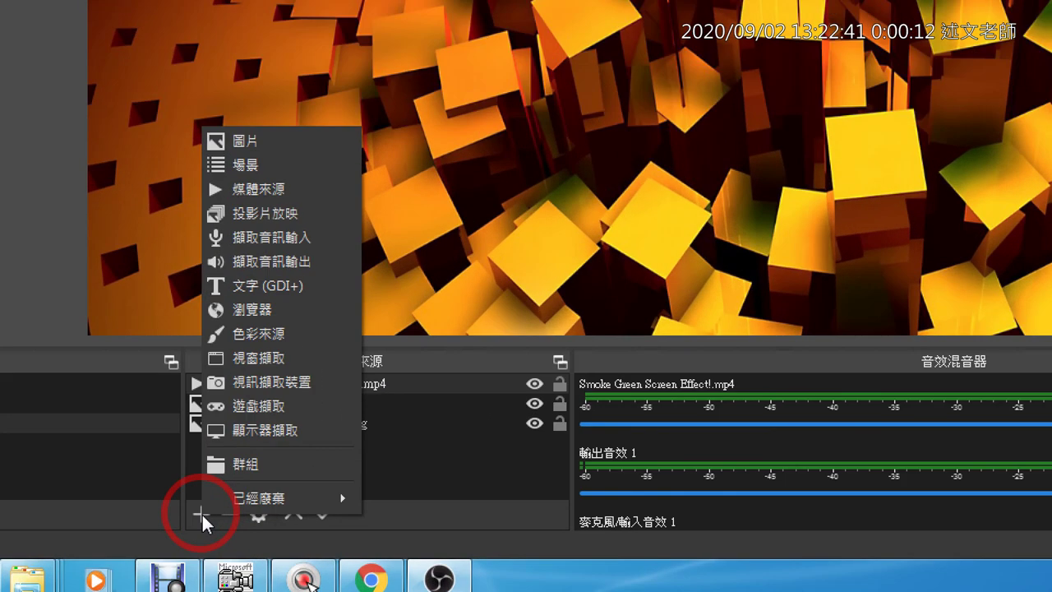
key("Up")
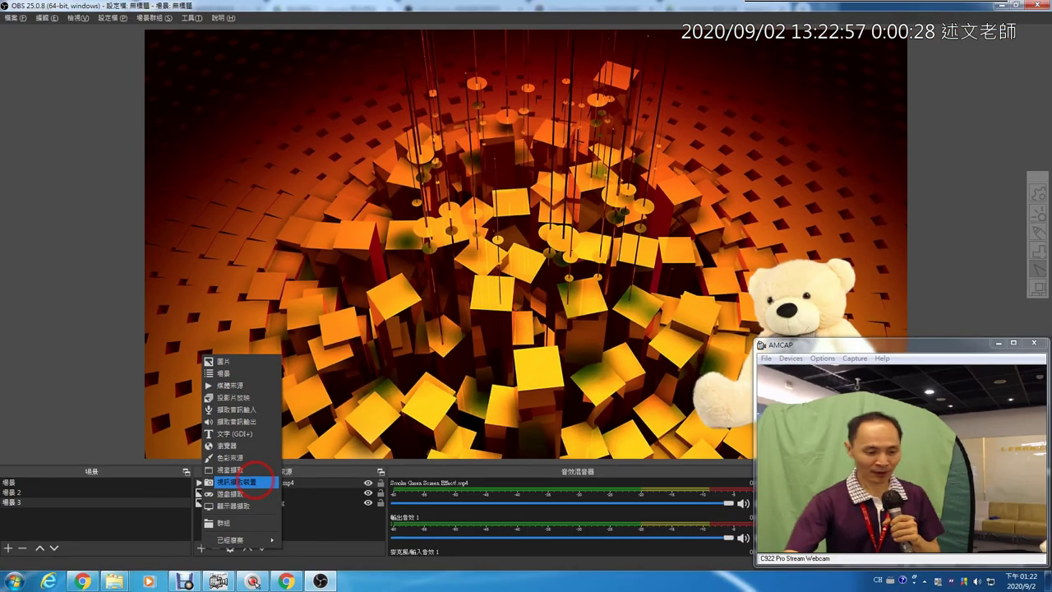
left_click(312, 387)
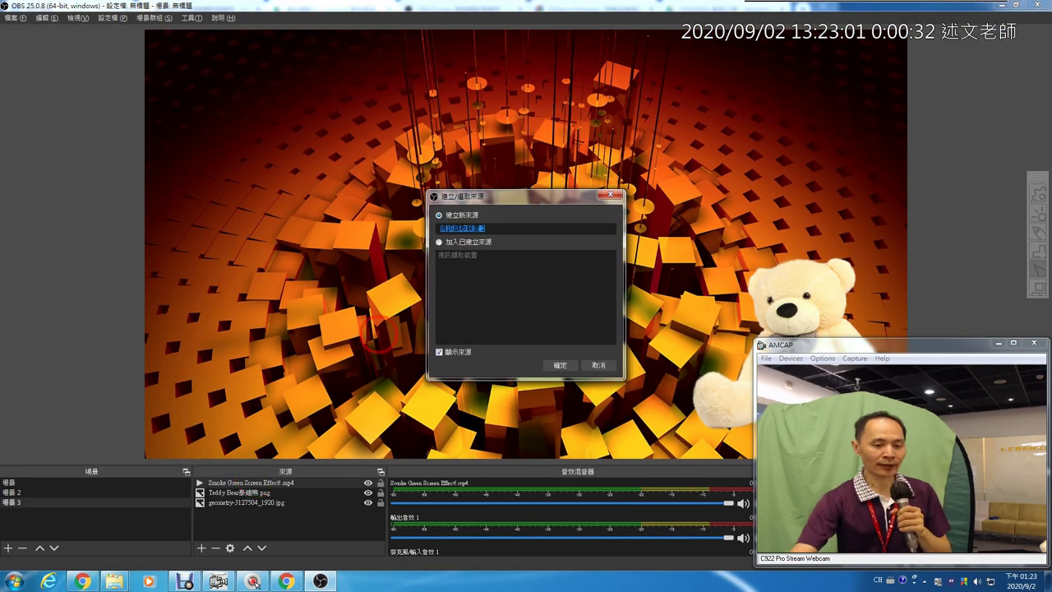
left_click(495, 229)
left_click_drag(485, 228, 435, 236)
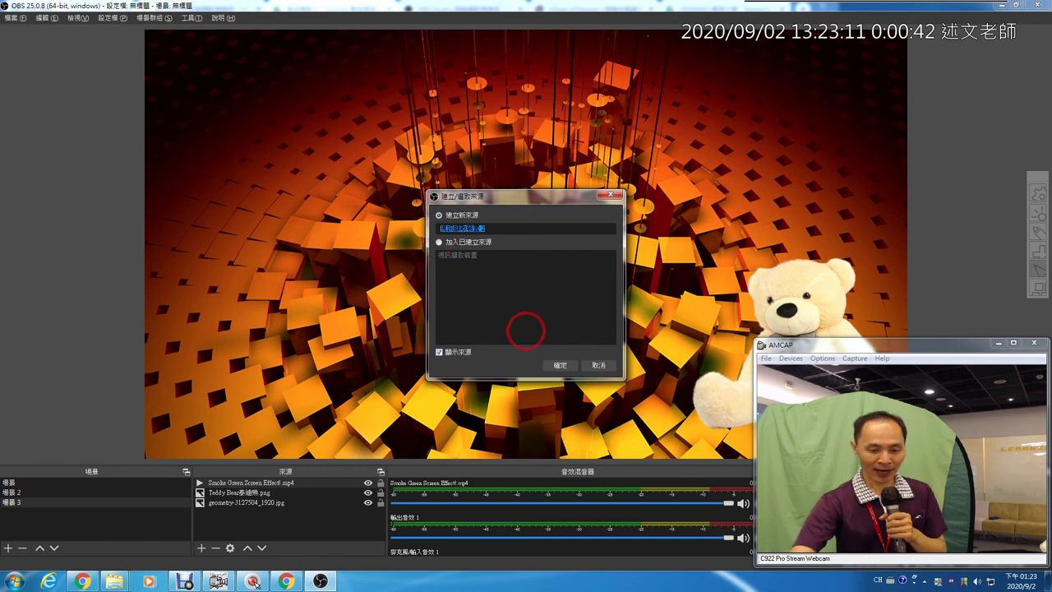
left_click(557, 364)
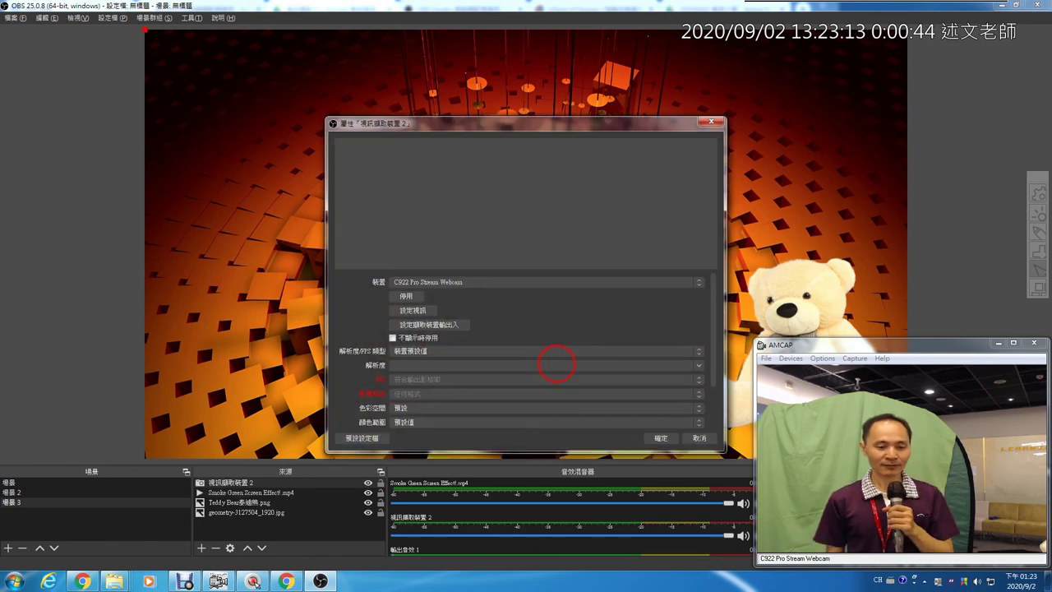
- Check the available devices for the new video capture source, and close its properties with the changes discarded
left_click(564, 281)
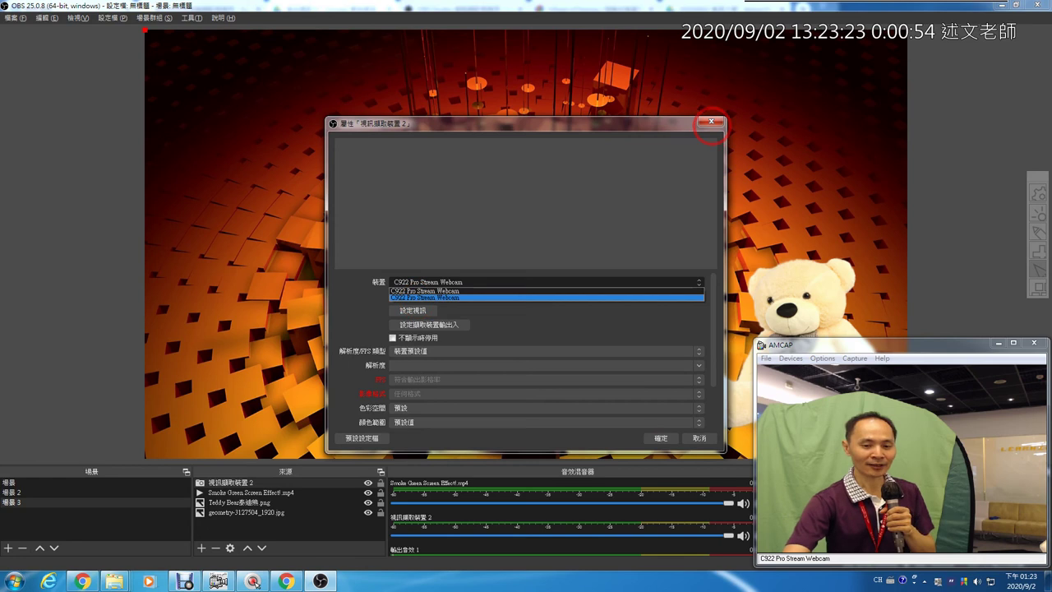
left_click(711, 122)
left_click(711, 121)
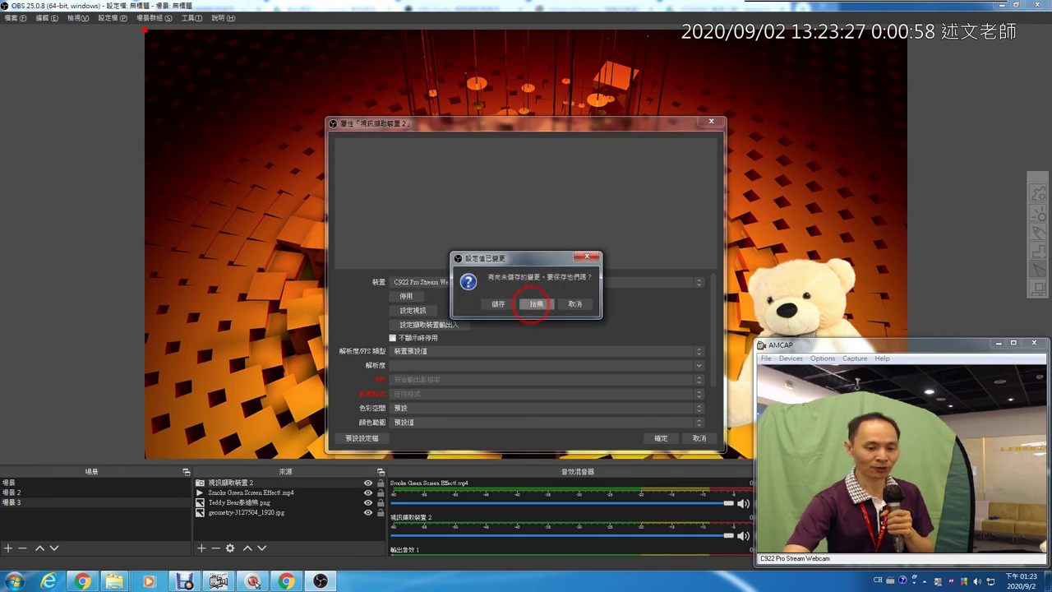
left_click(535, 303)
- Copy the 視訊擷取裝置 source from the first scene, 場景, and paste it into 場景 3
left_click(146, 483)
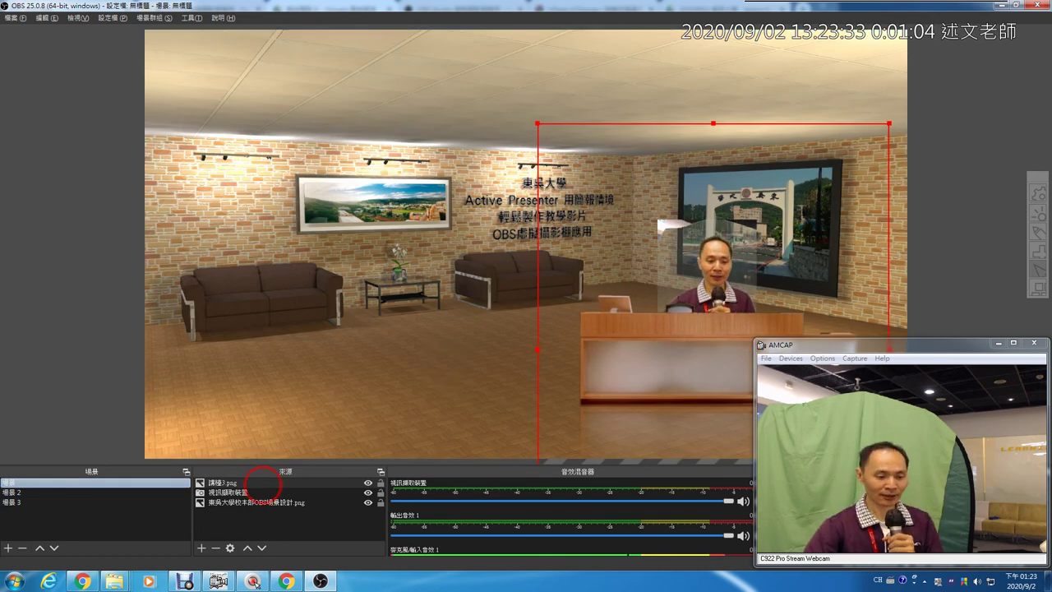
left_click(240, 492)
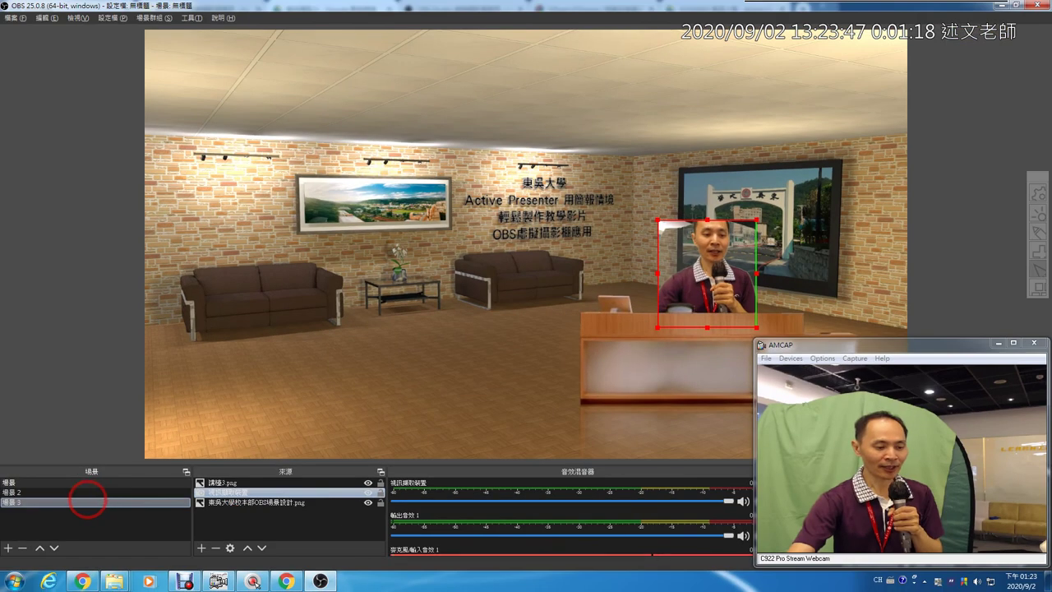
left_click(82, 492)
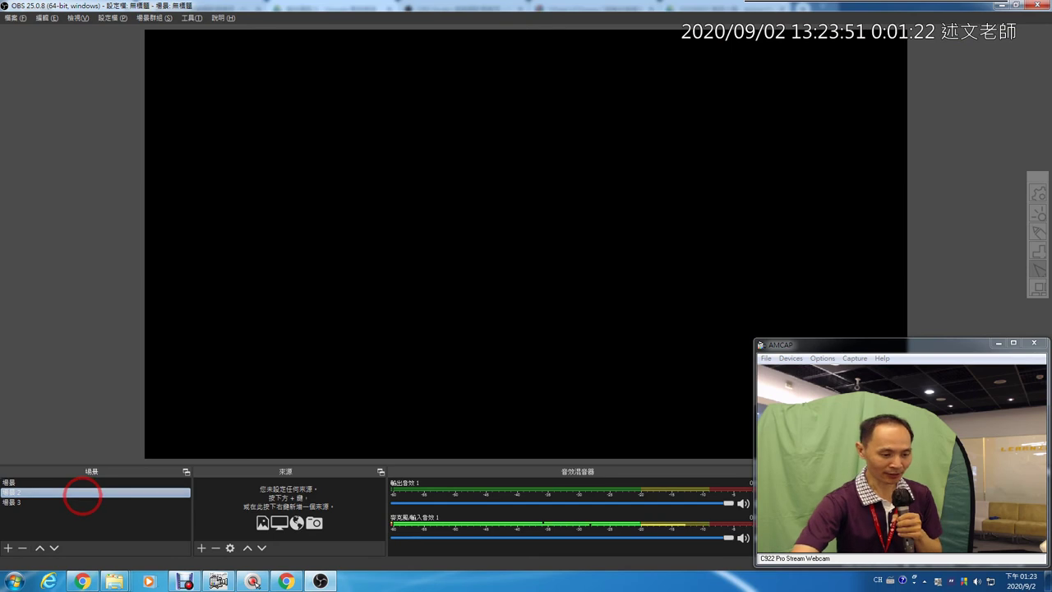
left_click(83, 484)
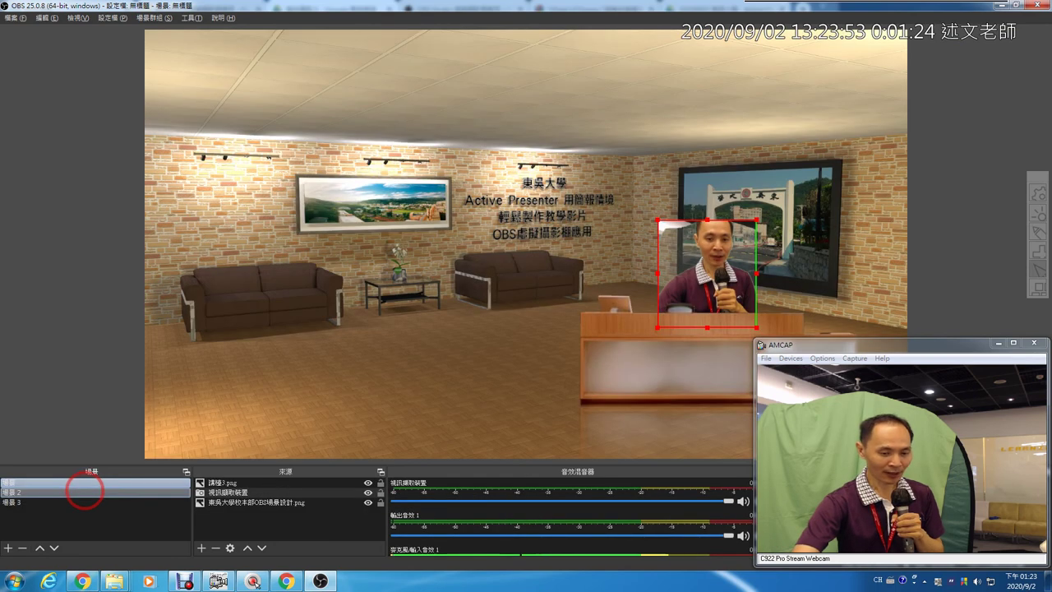
left_click(87, 492)
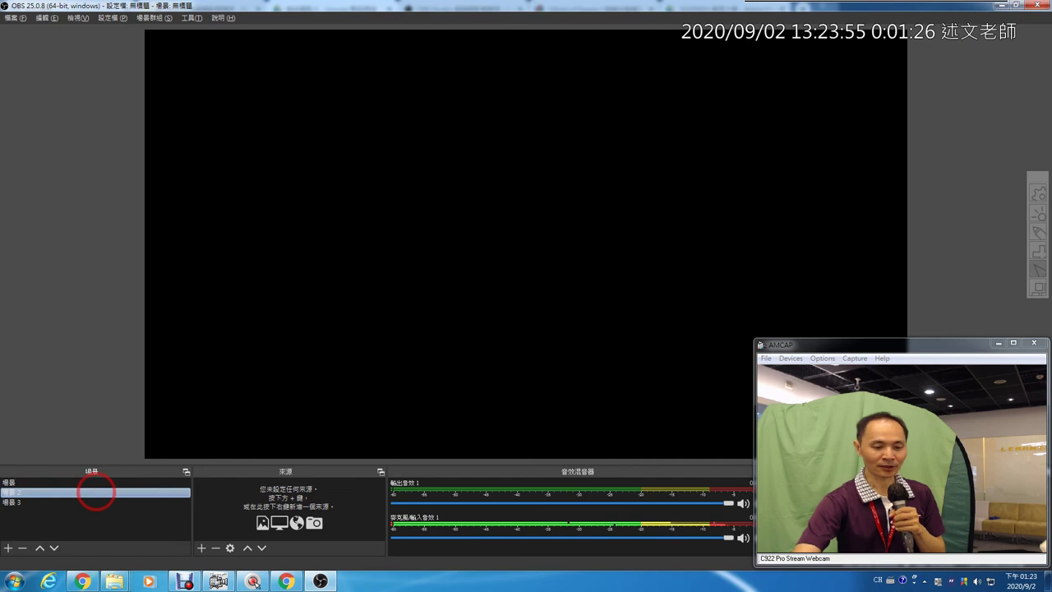
left_click(165, 501)
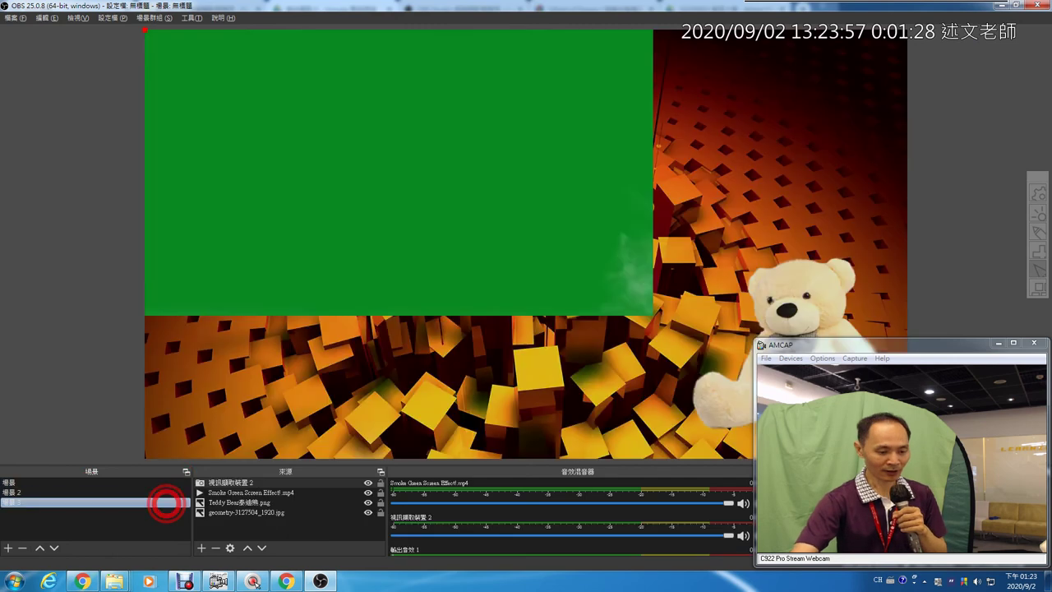
key("ctrl+v")
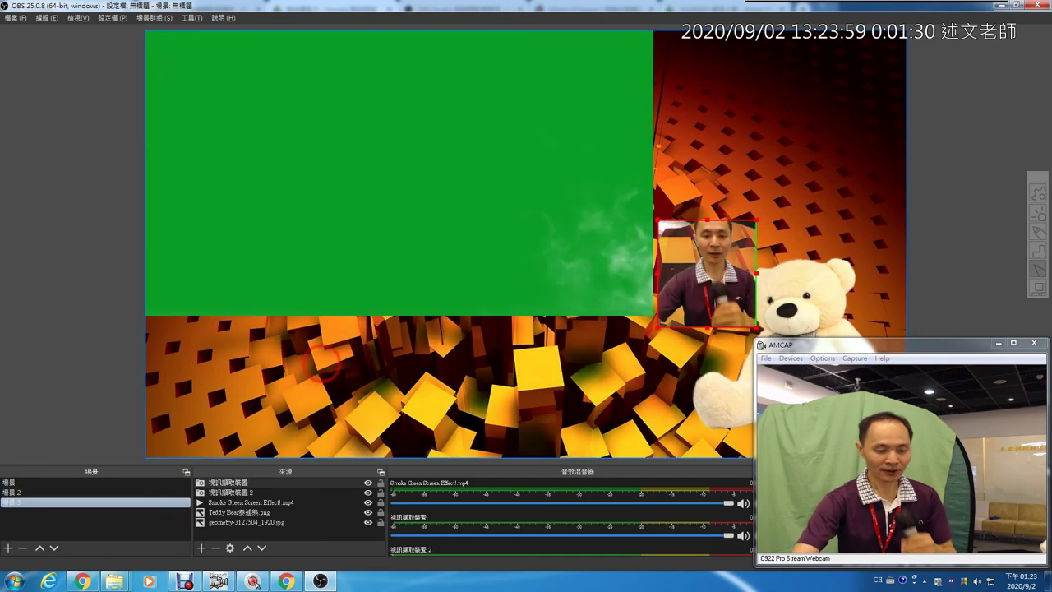
- Enlarge the pasted webcam image from its lower-right corner and place it above the teddy bear, beside the smoke video
left_click_drag(692, 291, 716, 206)
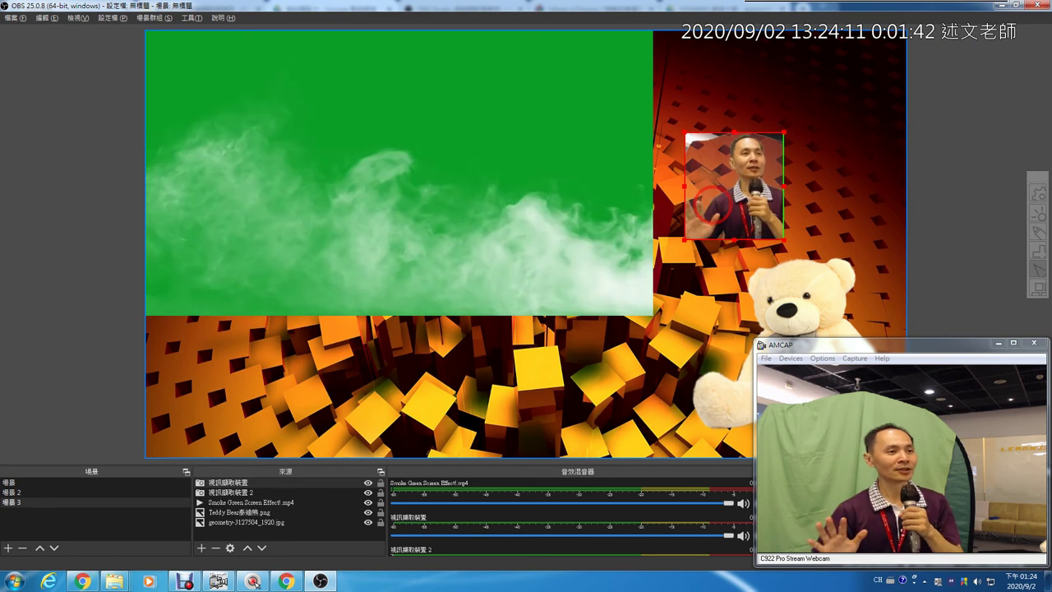
left_click_drag(704, 248, 537, 266)
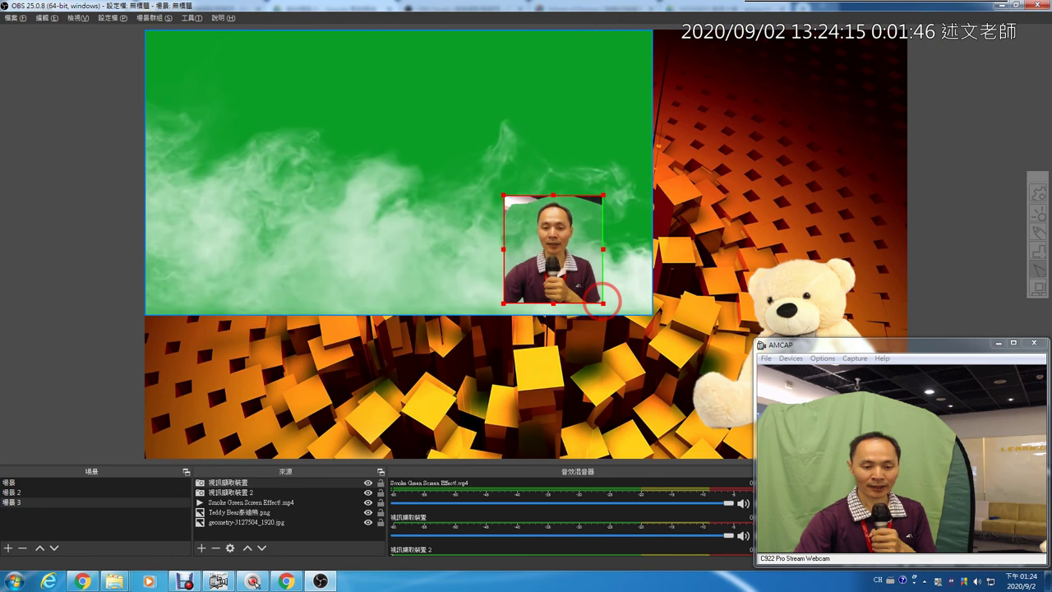
left_click_drag(602, 302, 684, 390)
left_click_drag(613, 359, 785, 216)
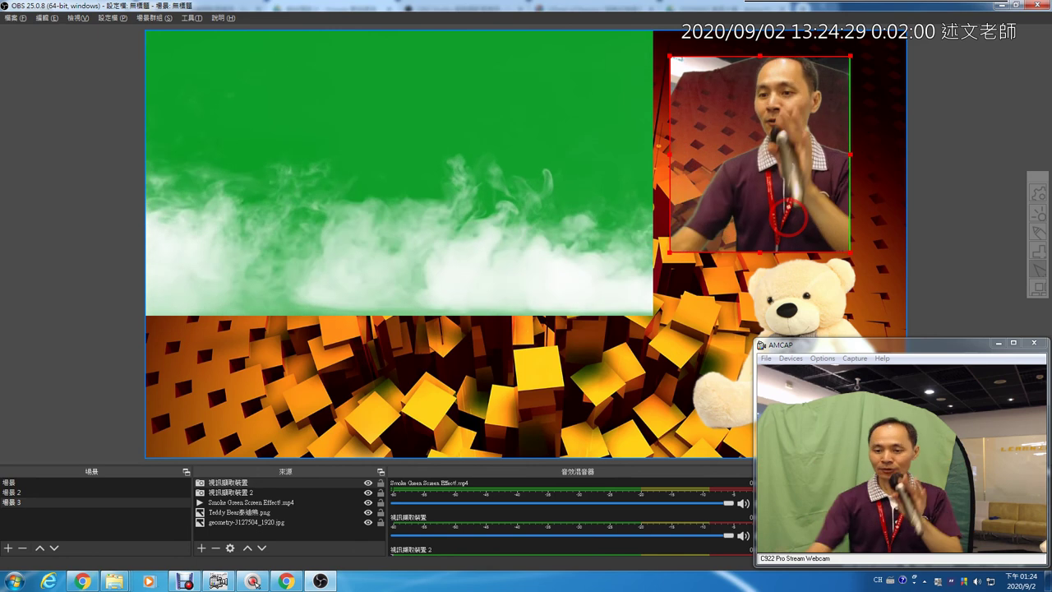
- Extend the cropped right side of the 場景 3 webcam image outward and shrink the image to fit above the teddy bear
left_click(1037, 287)
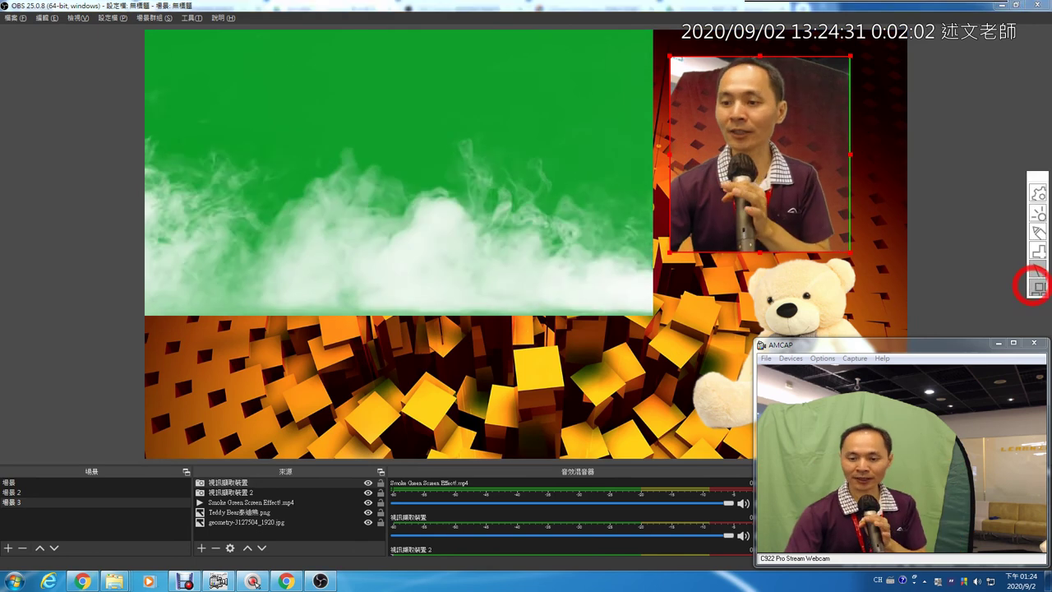
key("alt")
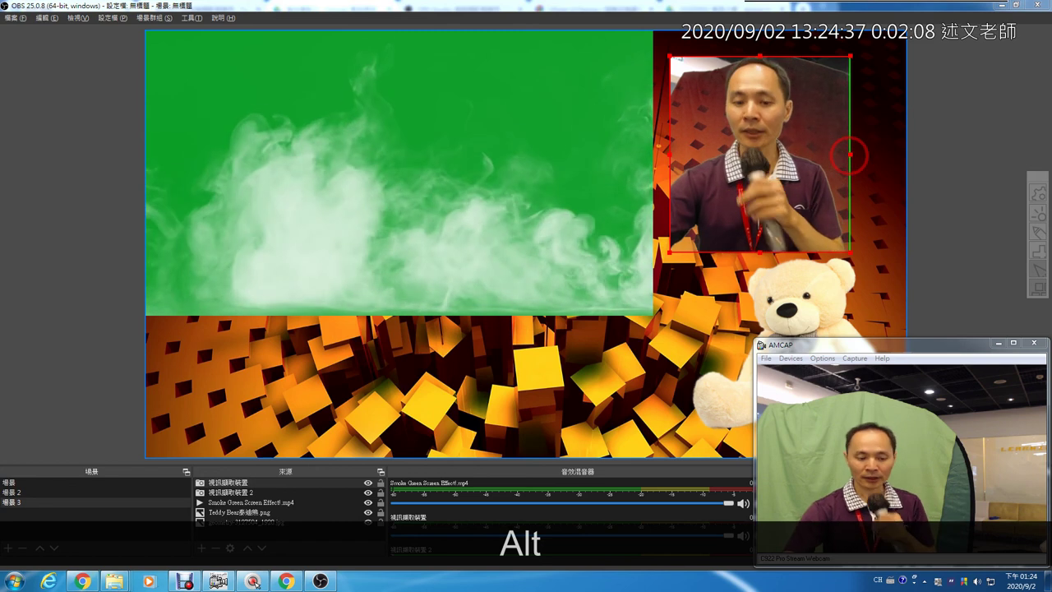
left_click_drag(850, 154, 913, 153)
left_click_drag(918, 53, 862, 87)
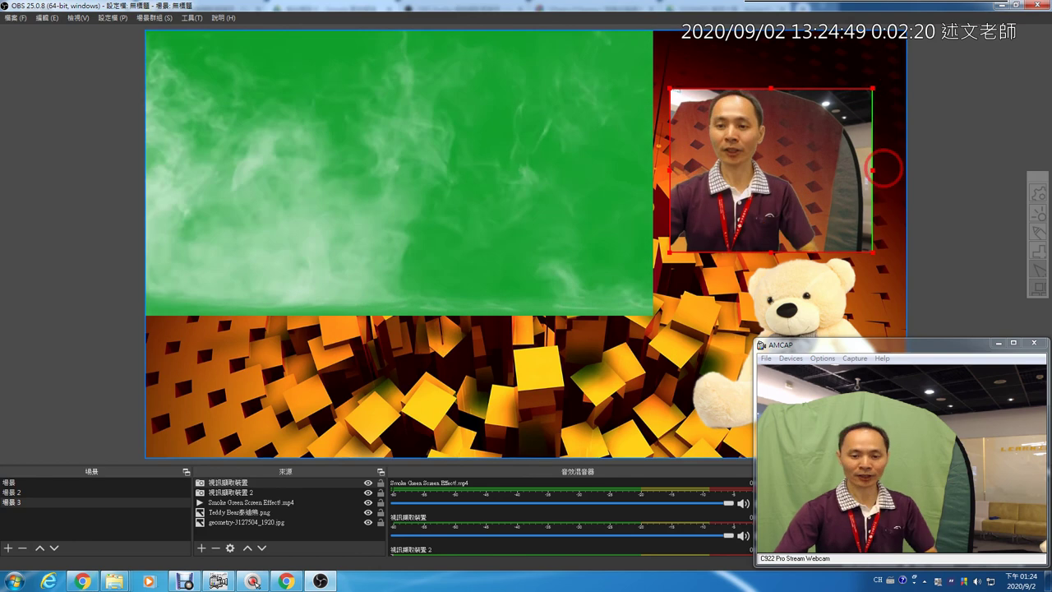
key("alt")
mouse_move(868, 173)
left_mouse_down()
mouse_move(896, 169)
mouse_move(850, 171)
mouse_move(888, 170)
left_mouse_up()
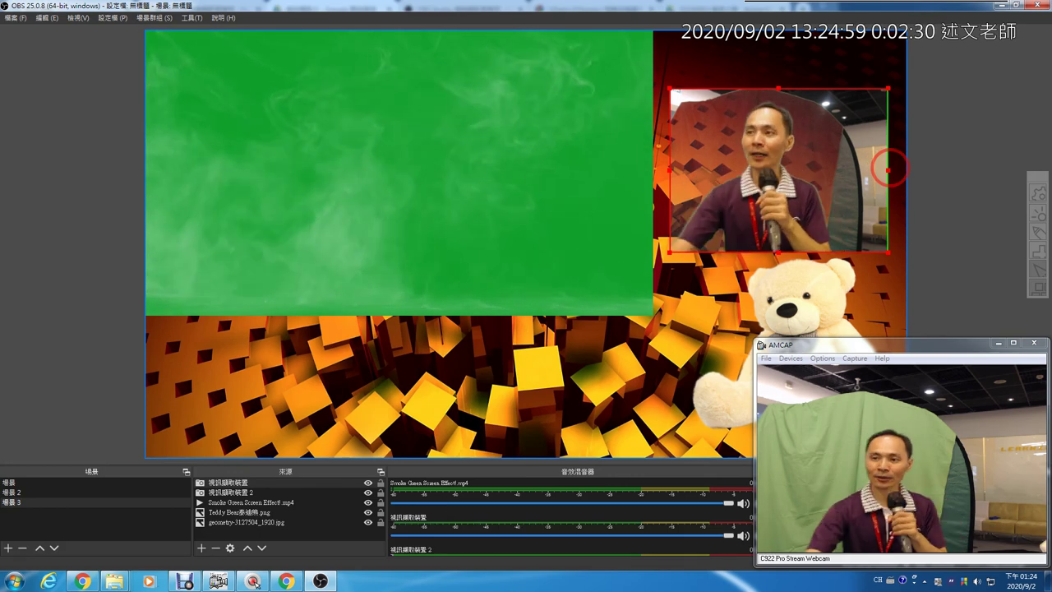
- Turn on 循環 looping for the Smoke Green Screen Effect!.mp4 source and confirm its properties
left_click(628, 260)
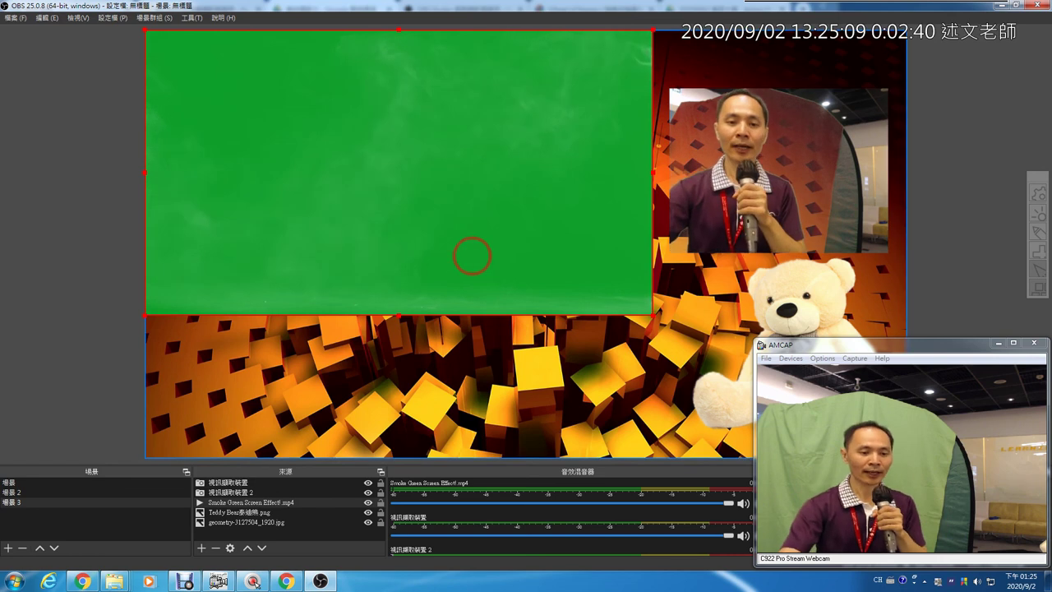
left_click(438, 250)
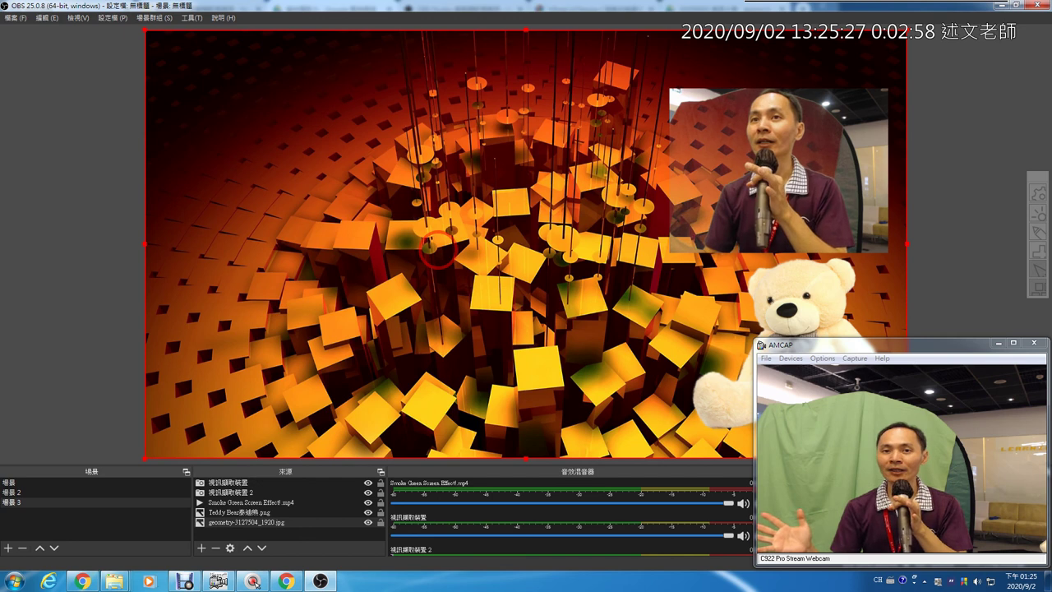
left_click(237, 512)
key("ctrl")
key("ctrl+4")
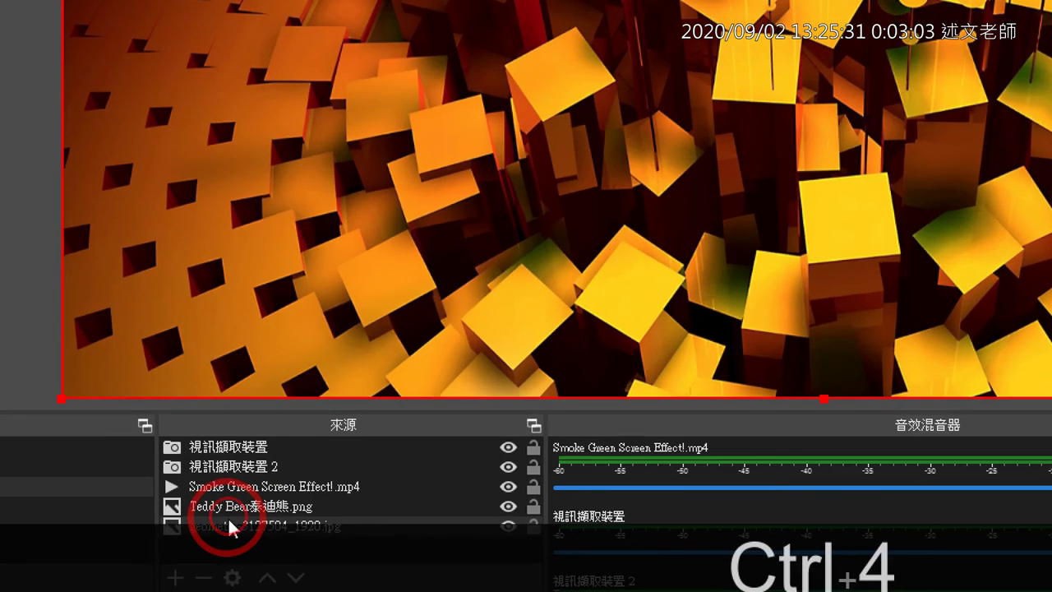
left_click(233, 502)
key("ctrl+4")
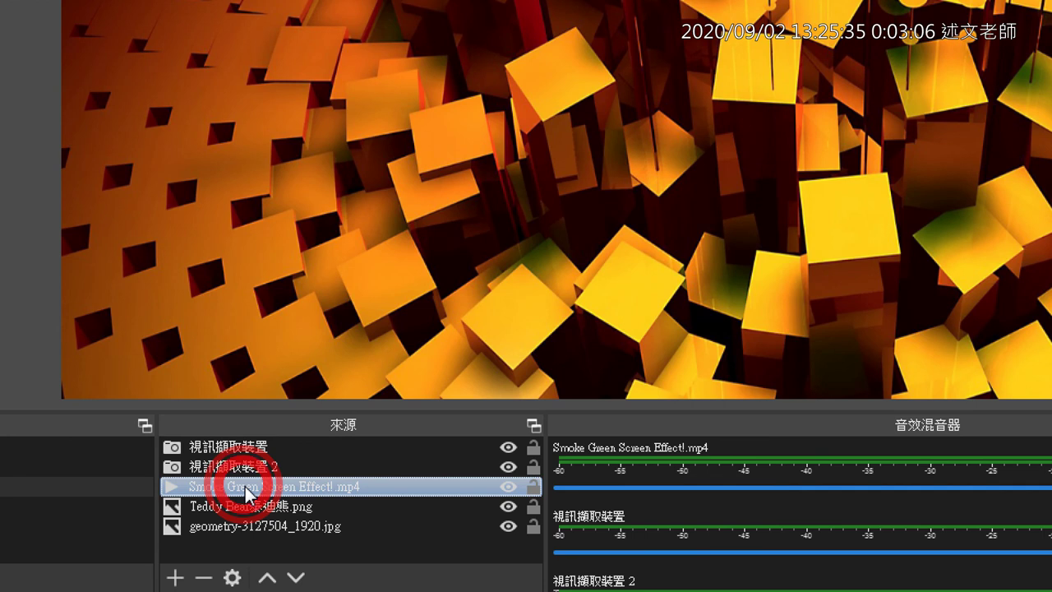
double_click(246, 495)
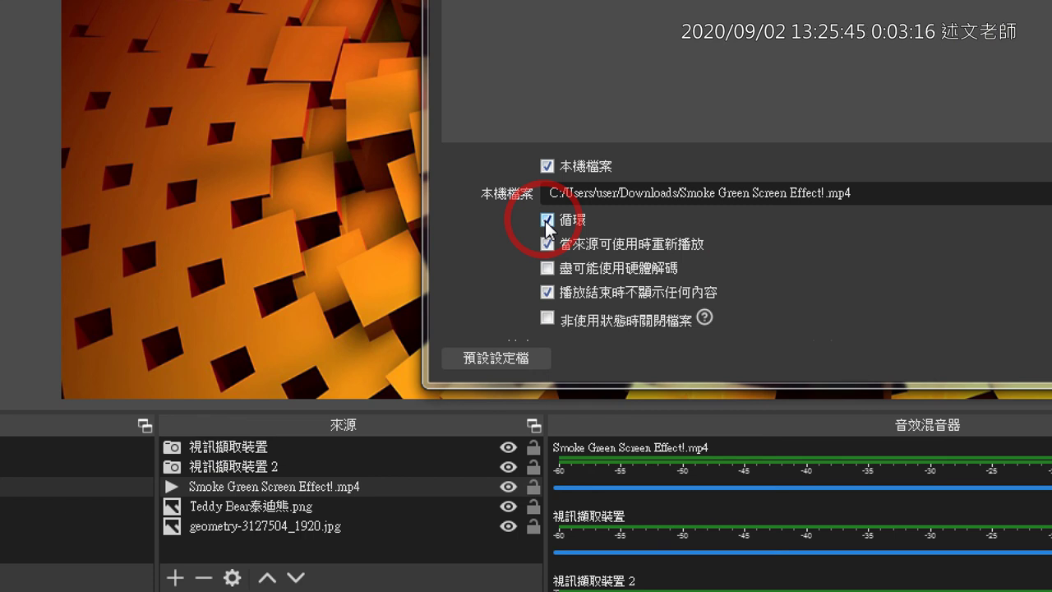
key("ctrl+4")
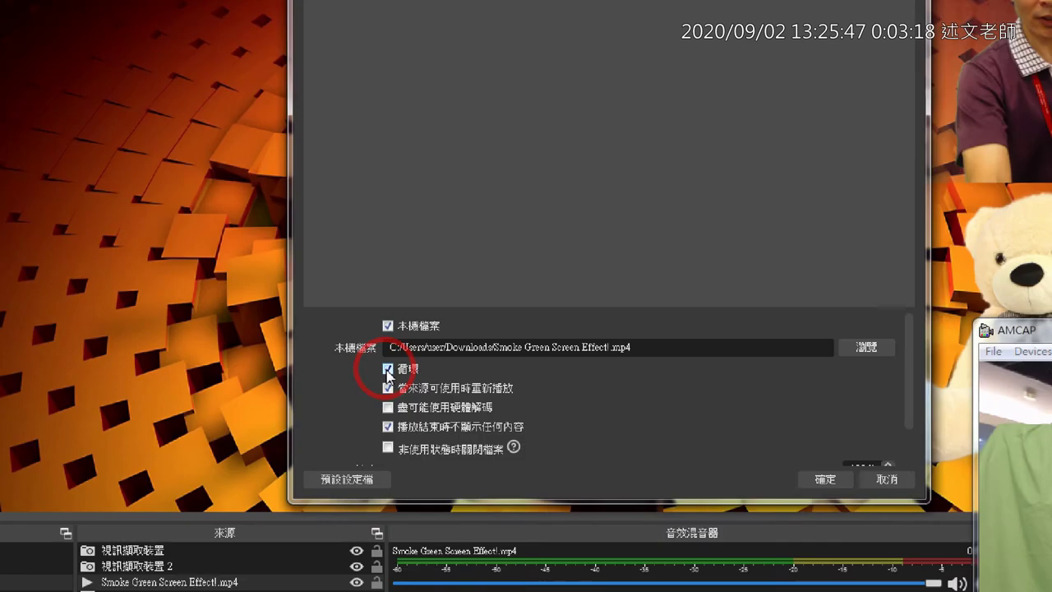
left_click(659, 438)
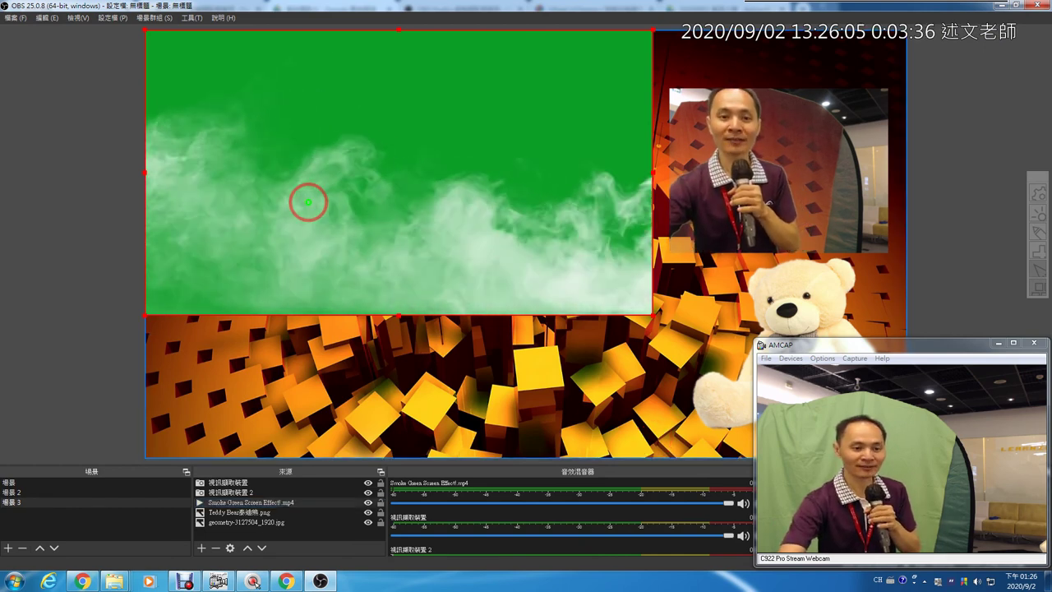
- Open the filters window of the Smoke Green Screen Effect!.mp4 source
right_click(308, 202)
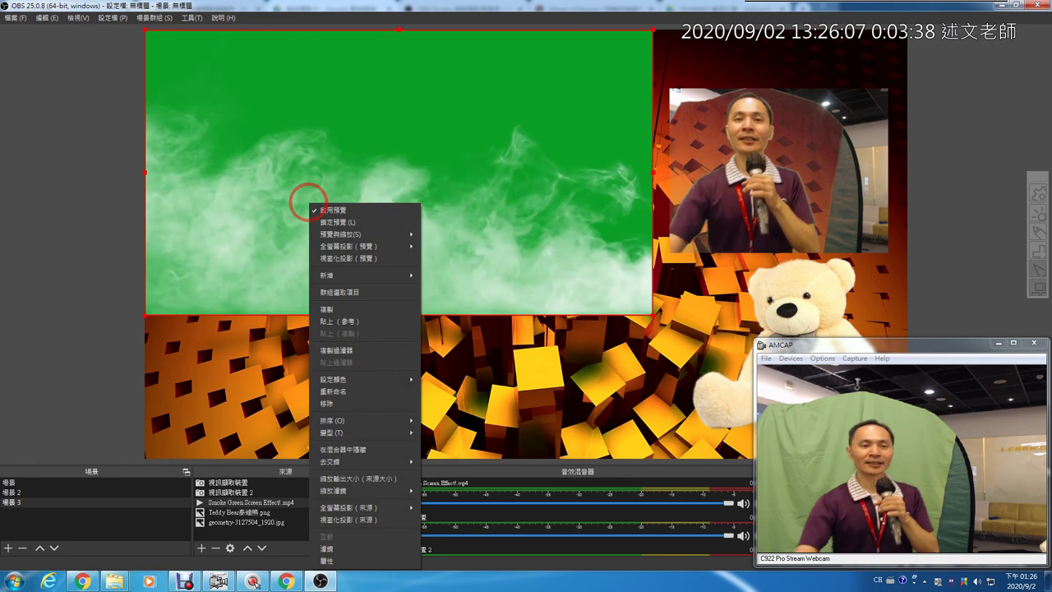
left_click(271, 501)
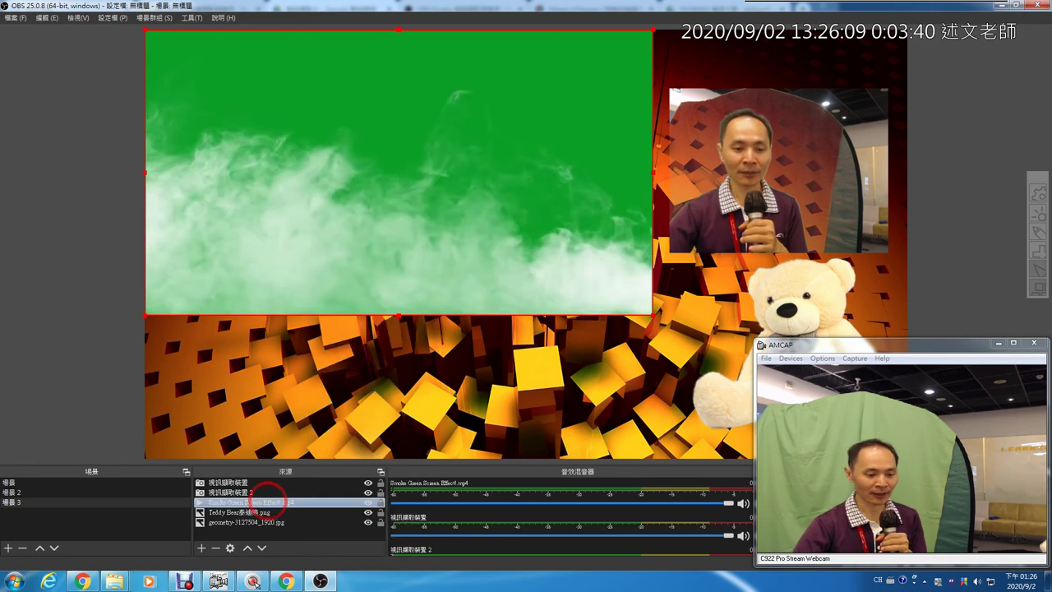
right_click(303, 501)
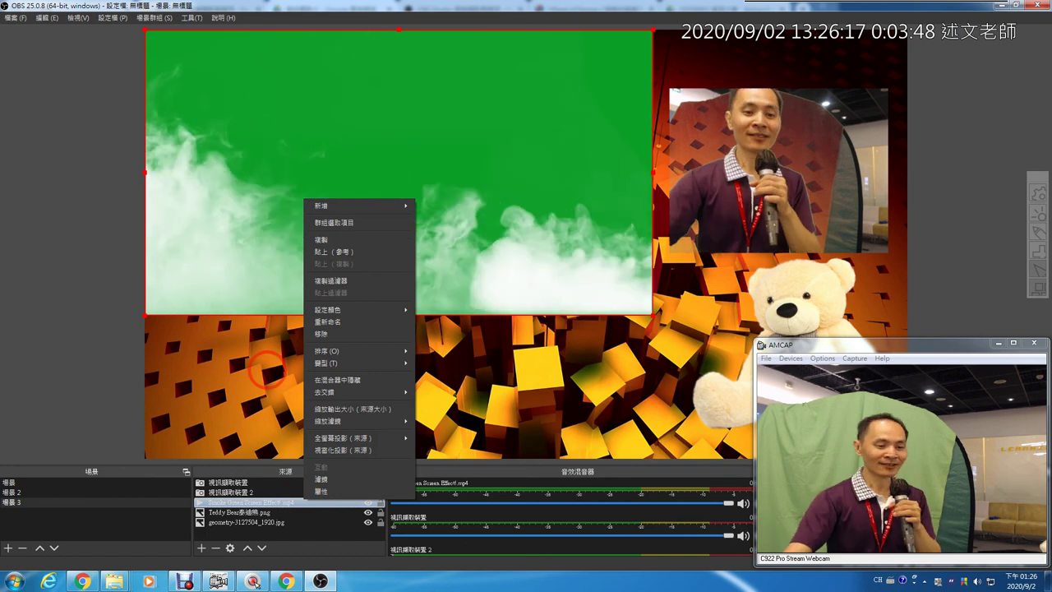
left_click(265, 374)
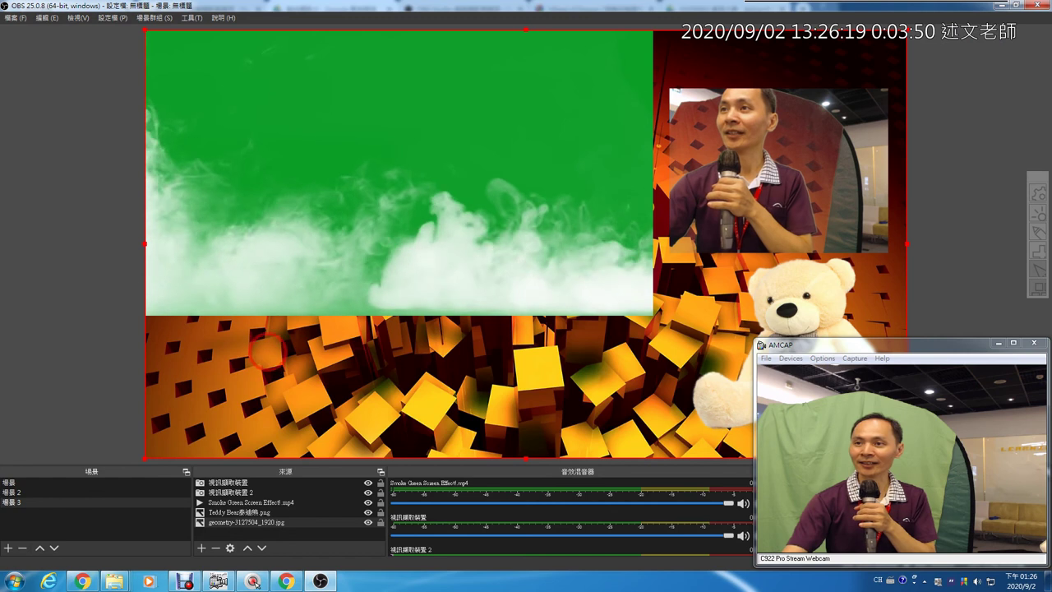
left_click(273, 204)
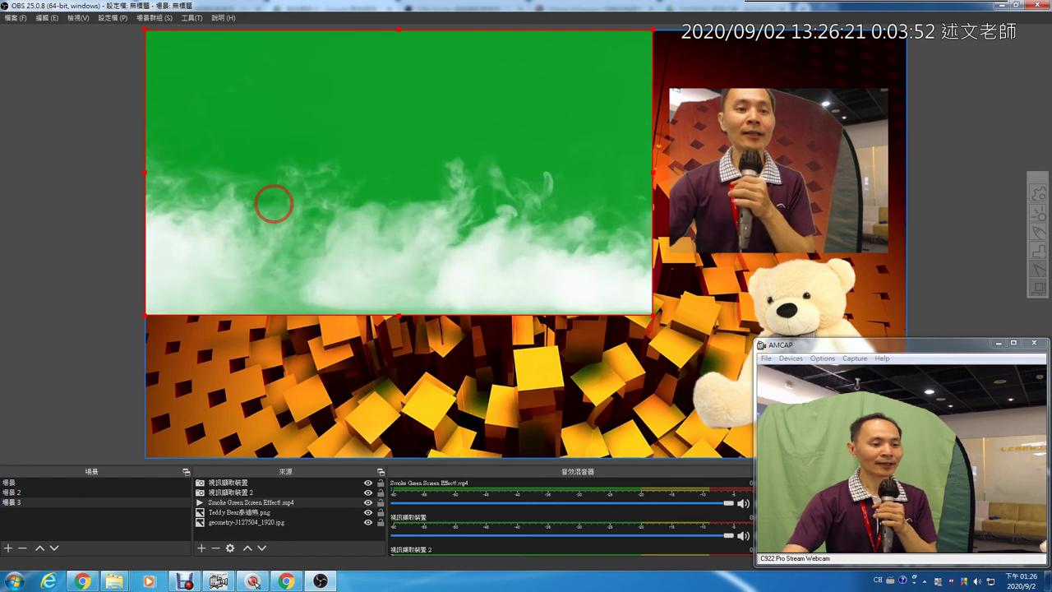
right_click(272, 204)
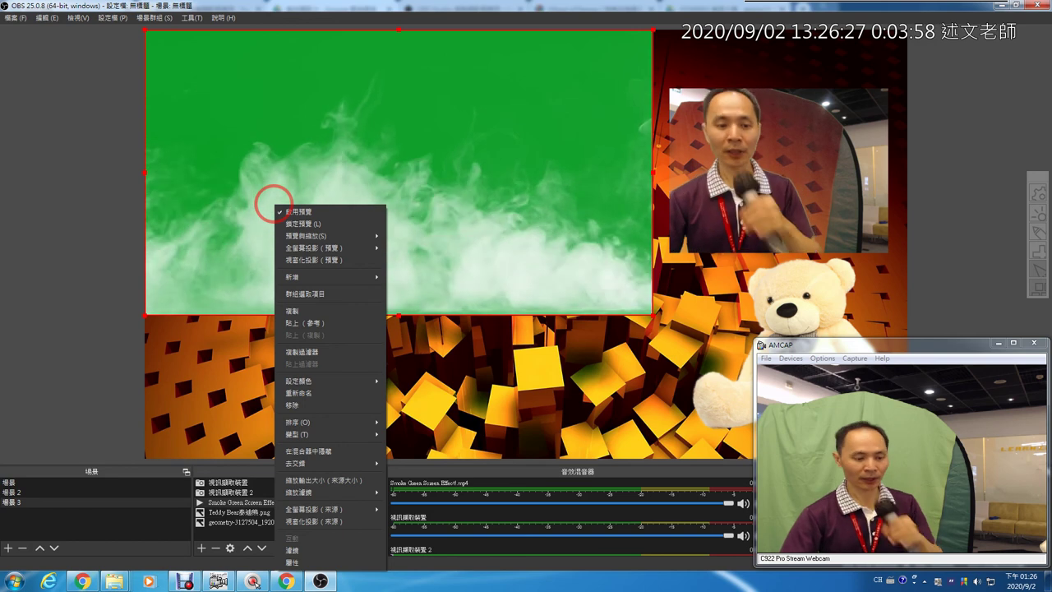
key("ctrl+2")
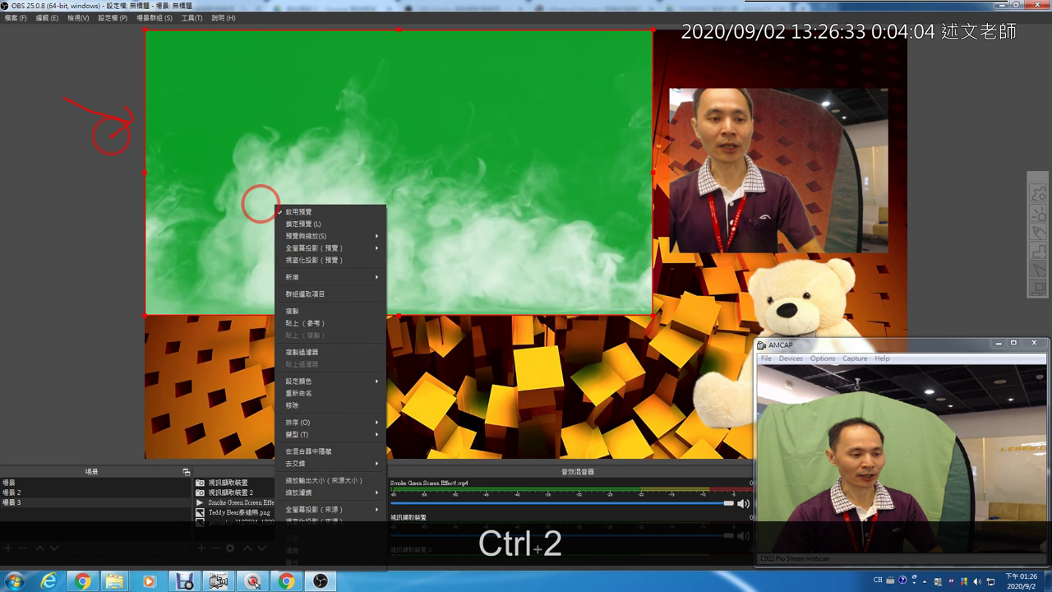
key("Escape")
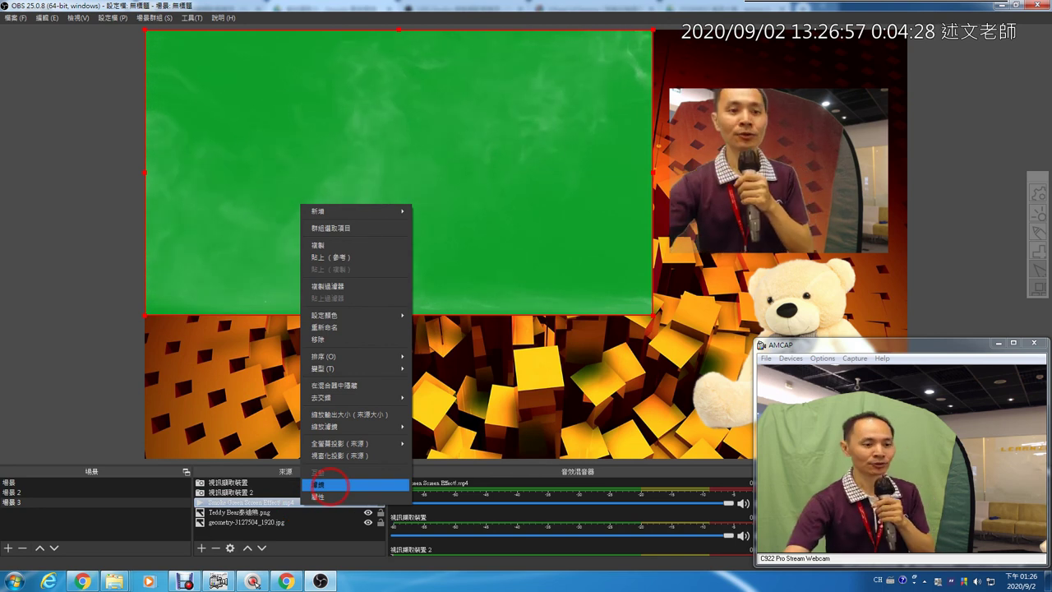
left_click(329, 485)
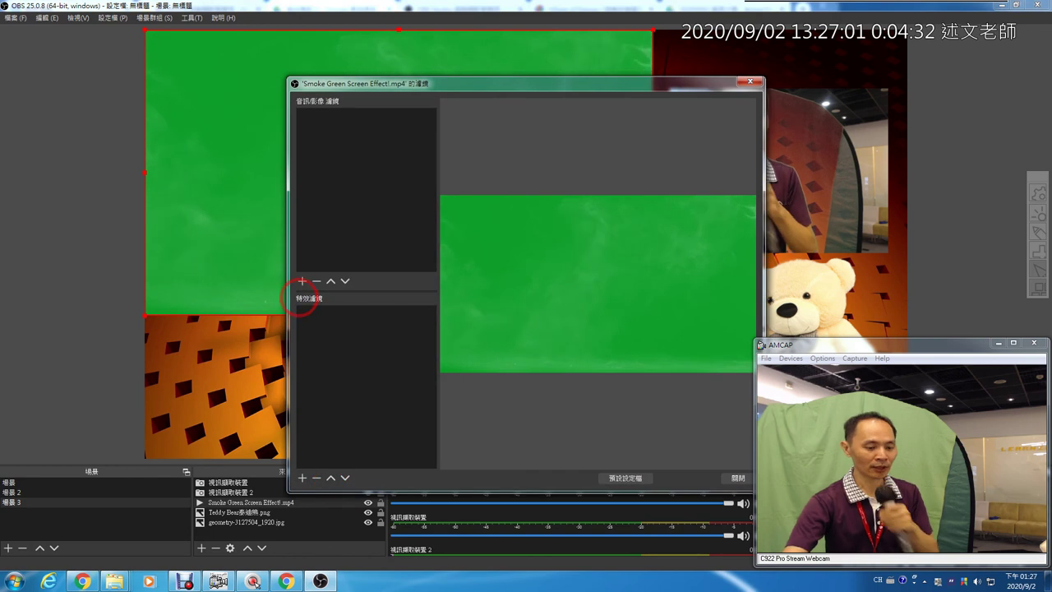
- Add a 色度鍵 effect filter with its default name to the smoke video
key("ctrl+4")
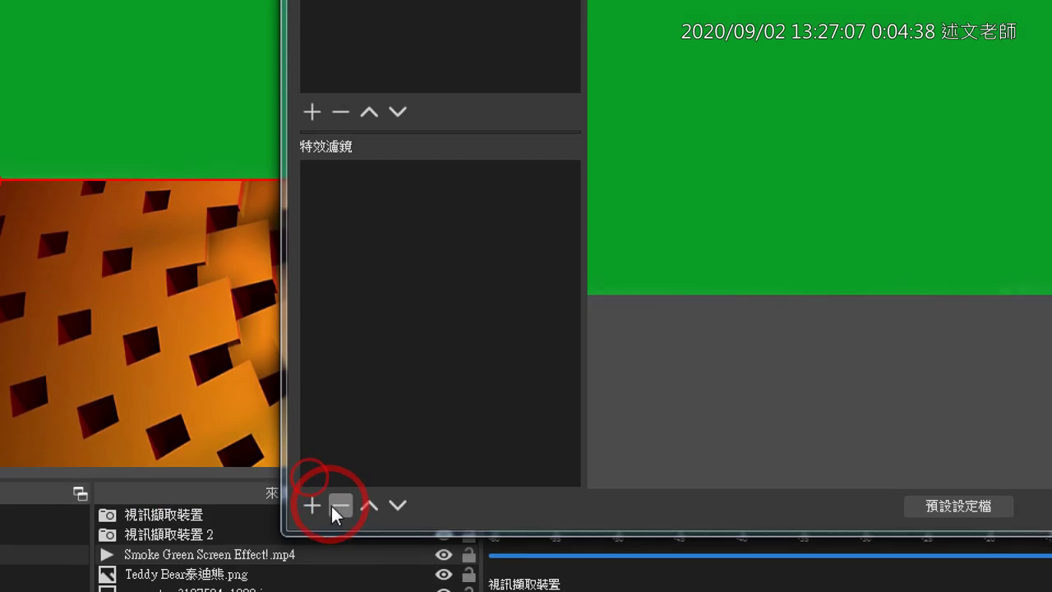
left_click(312, 506)
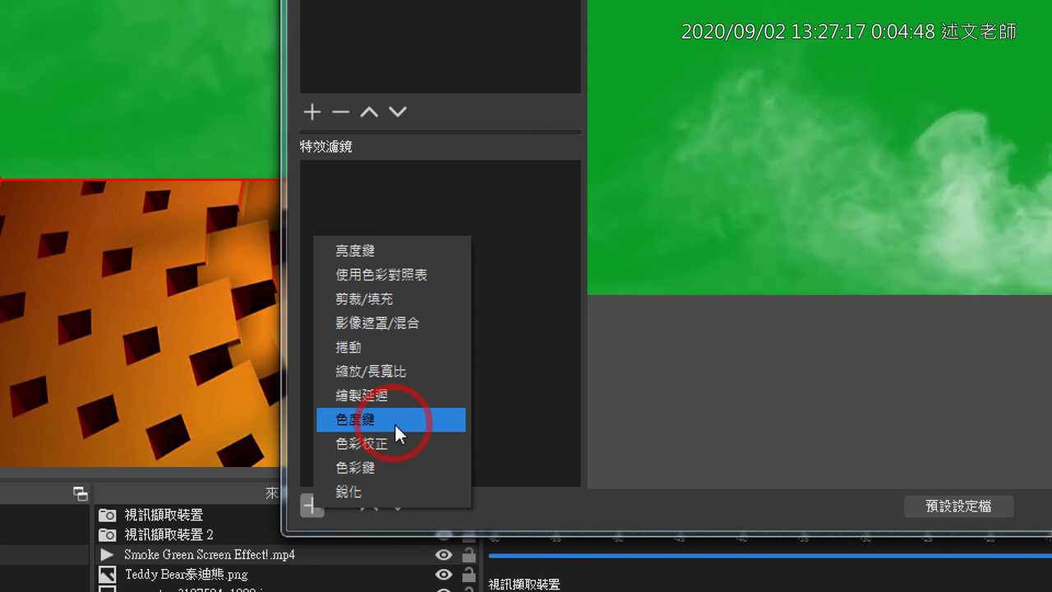
key("ctrl+4")
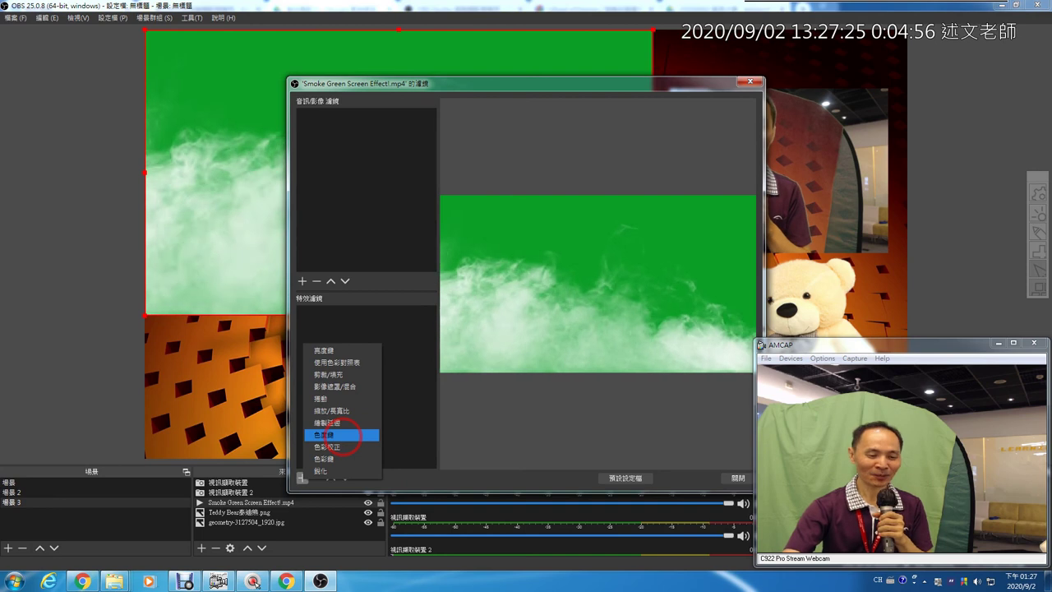
left_click(343, 436)
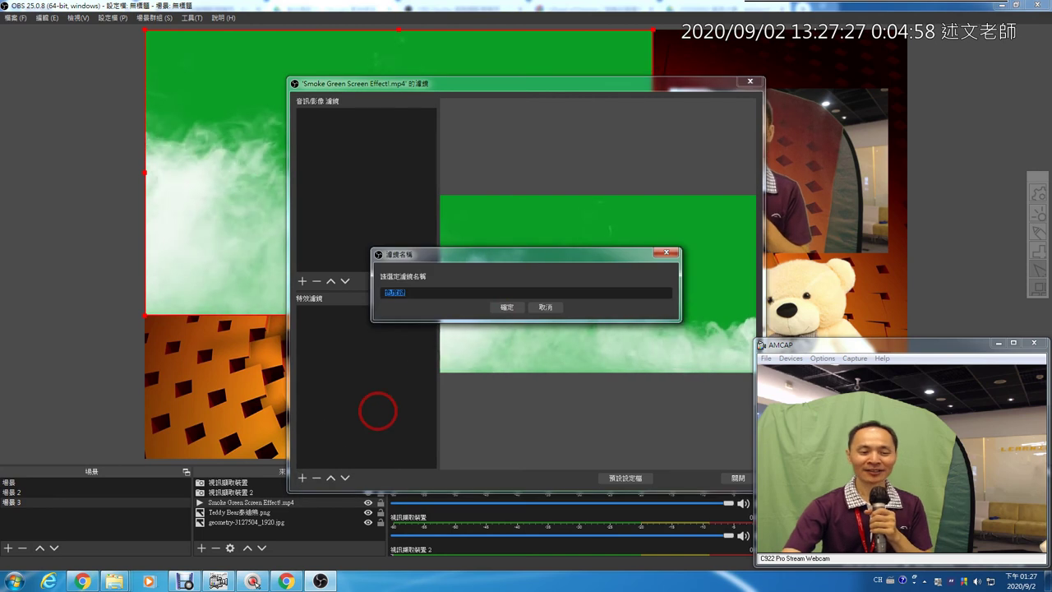
left_click(499, 309)
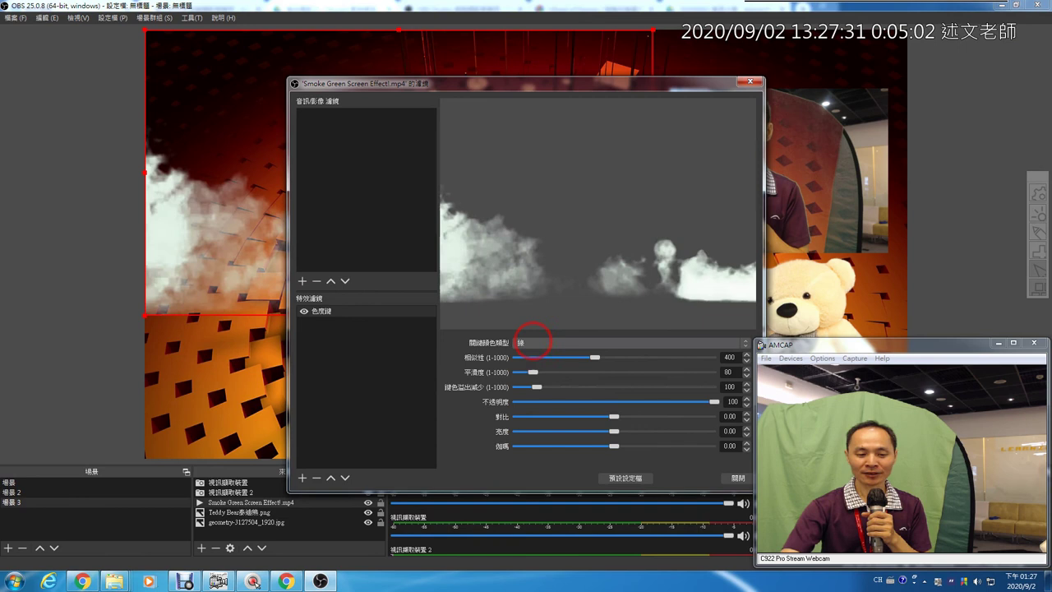
- Check the available key colour types, keep 綠, and move the filters window higher over the preview
left_click(531, 342)
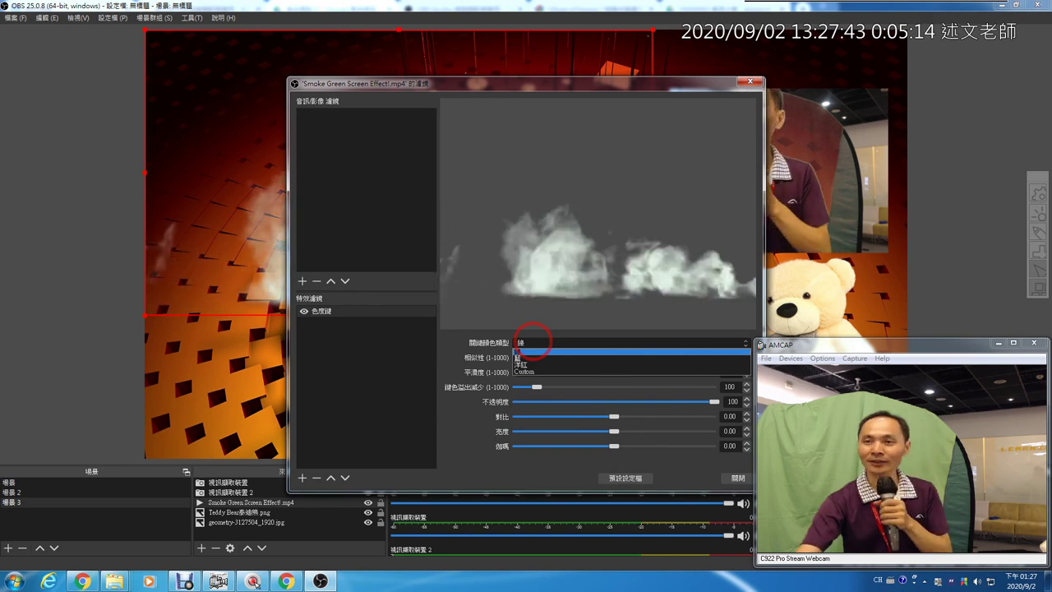
left_click(468, 339)
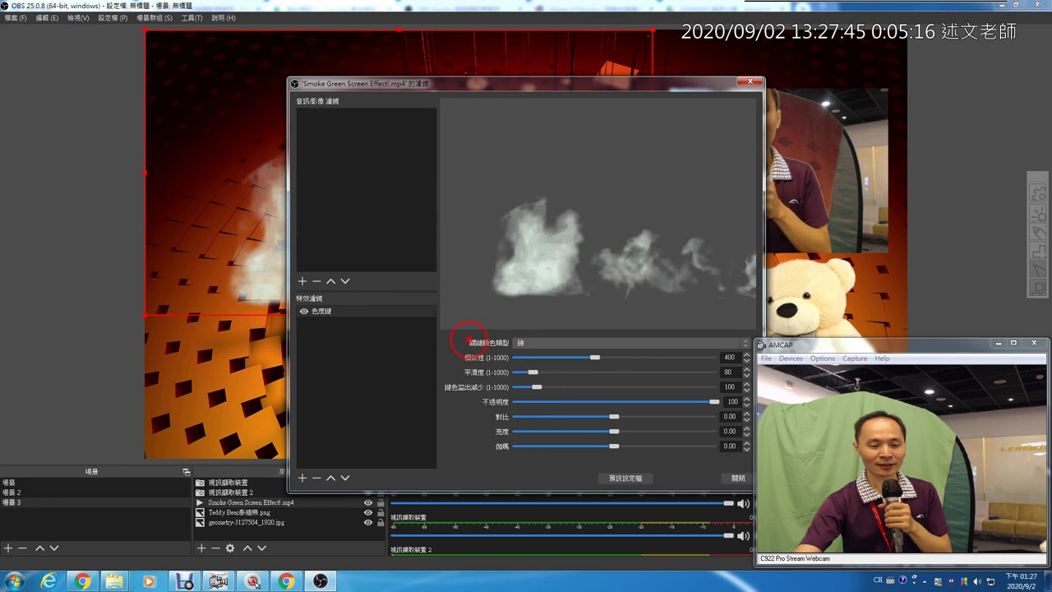
left_click_drag(554, 84, 820, 33)
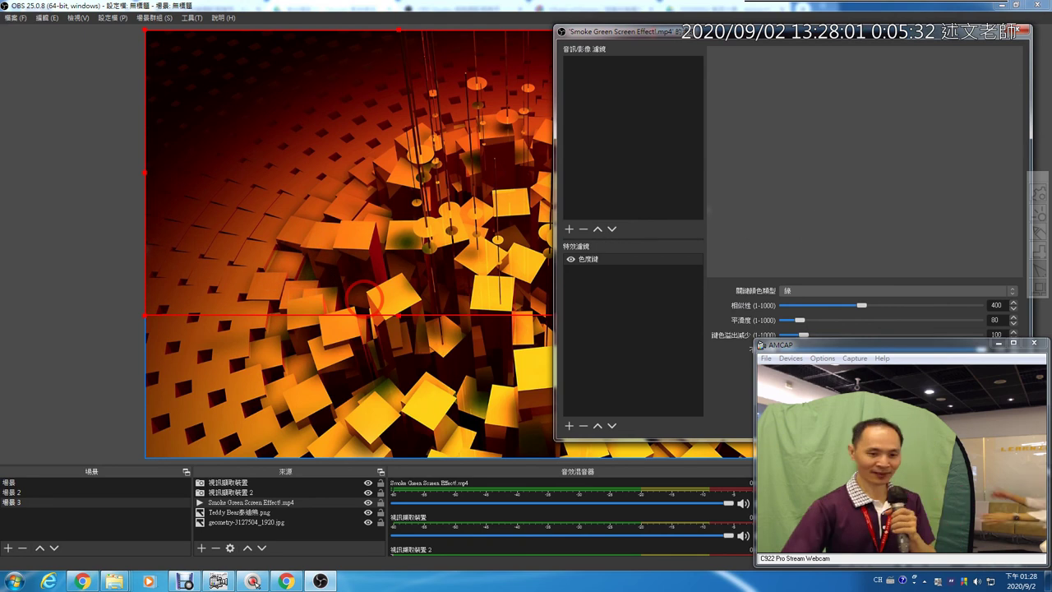
left_click_drag(700, 37, 527, 39)
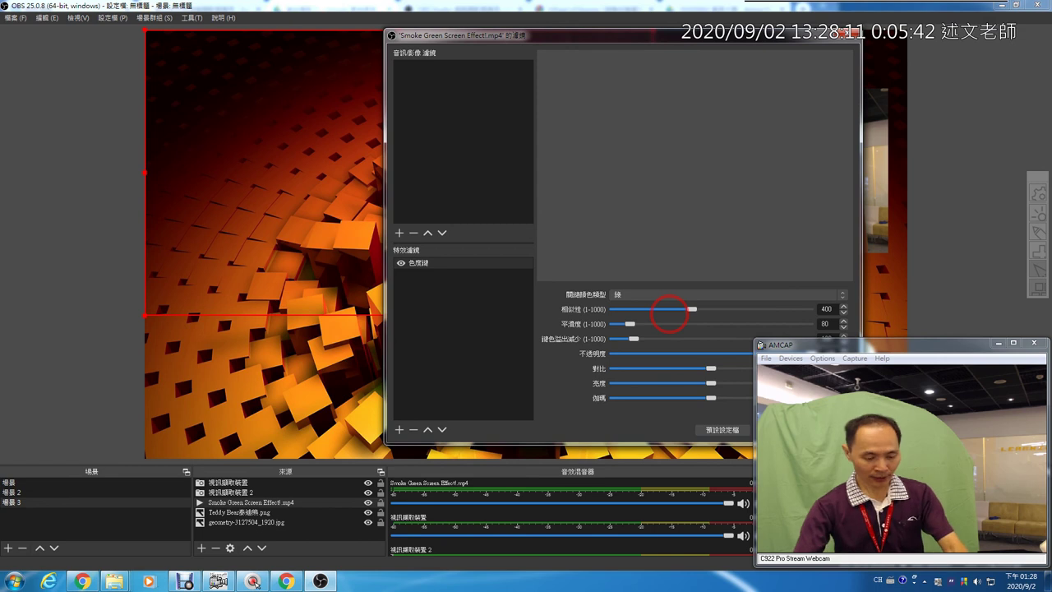
- Examine the chroma key filter's key colour, 相似性, 平滑度 and 鍵色溢出減少 settings
key("ctrl+4")
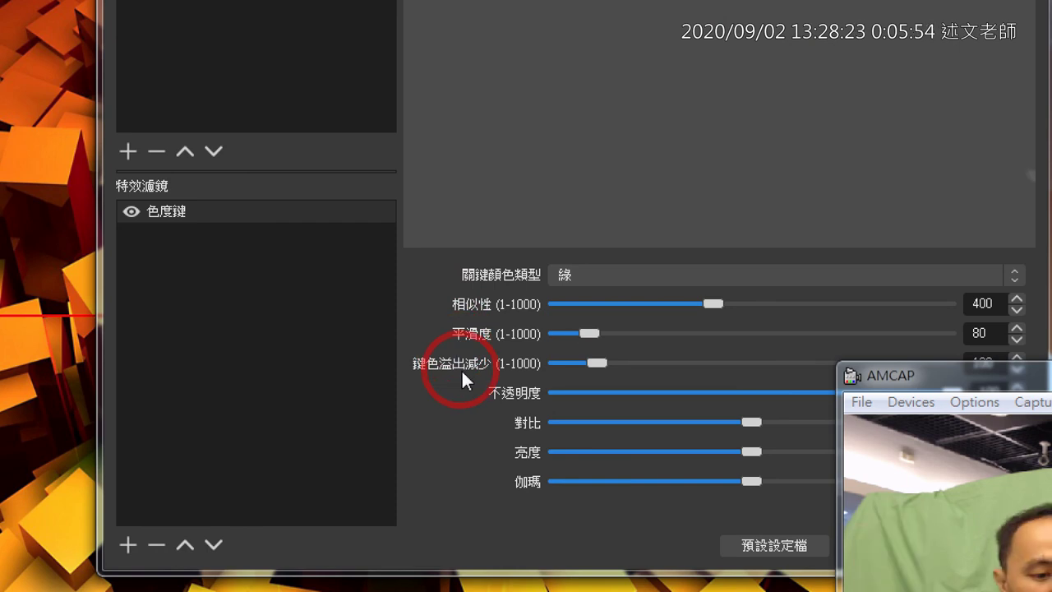
key("ctrl")
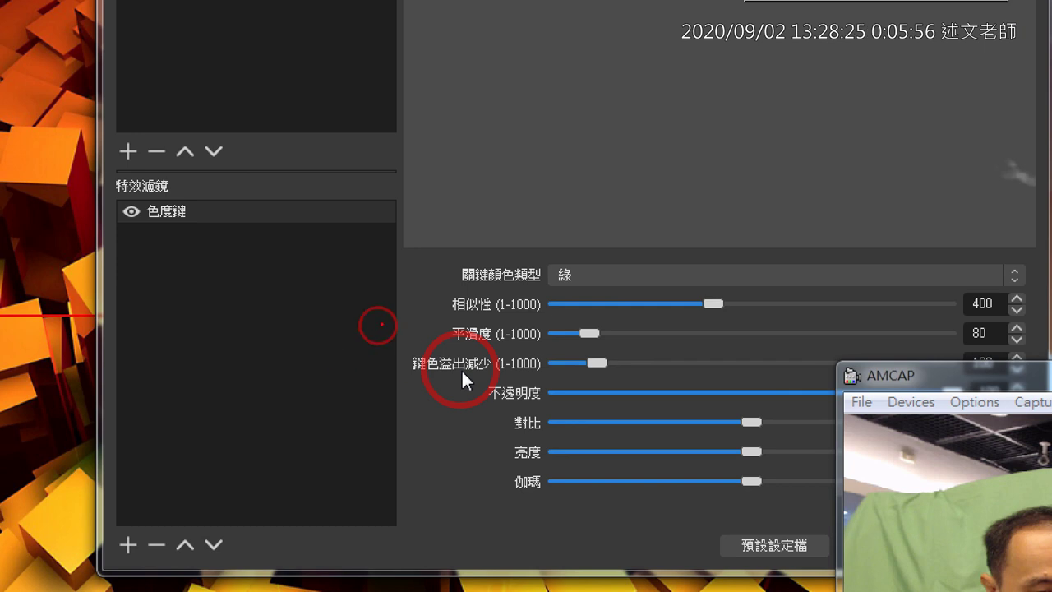
left_click_drag(427, 288, 435, 334)
mouse_move(379, 355)
left_mouse_down()
mouse_move(391, 362)
mouse_move(380, 378)
left_mouse_up()
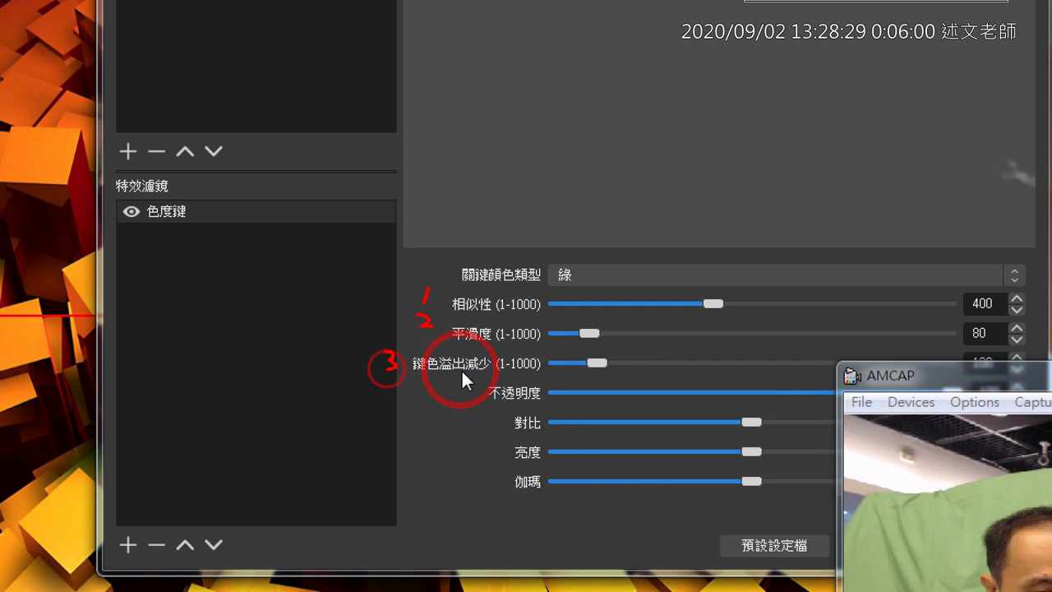
left_click_drag(453, 315, 536, 313)
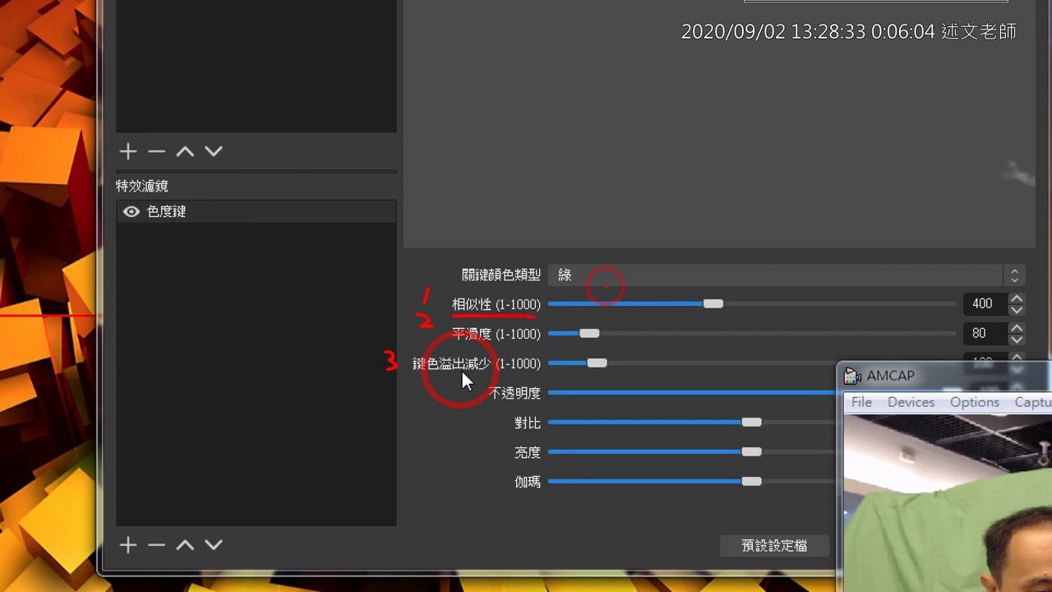
mouse_move(552, 282)
left_mouse_down()
mouse_move(546, 292)
mouse_move(559, 270)
mouse_move(580, 275)
mouse_move(536, 288)
left_mouse_up()
left_click_drag(452, 349, 497, 346)
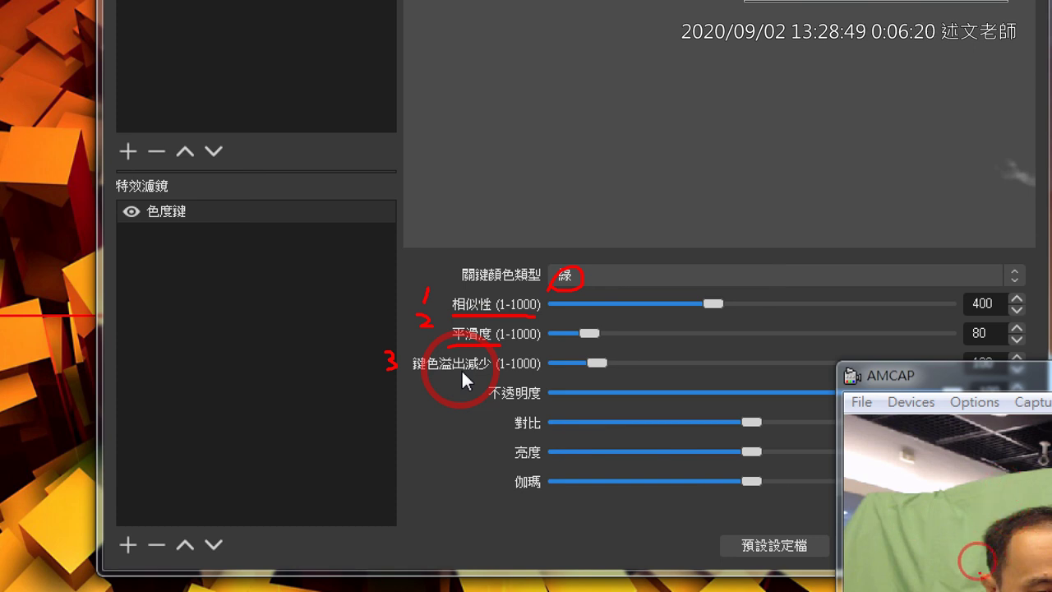
mouse_move(475, 341)
left_mouse_down()
mouse_move(497, 335)
mouse_move(493, 356)
left_mouse_up()
key("ctrl+z")
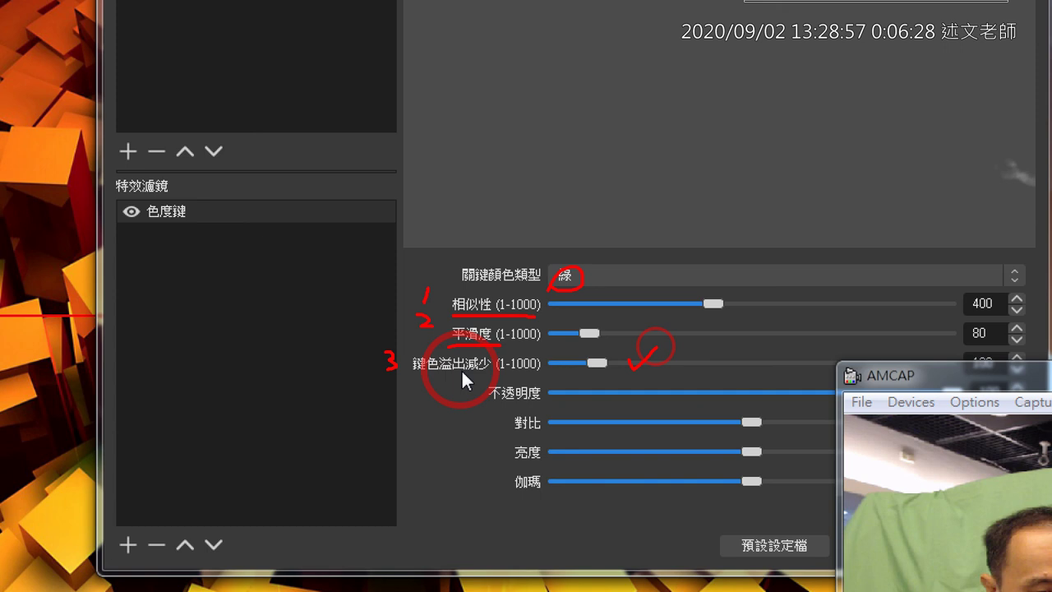
- Lower the smoke video's chroma key 相似性 to 301
key("Escape")
key("ctrl+4")
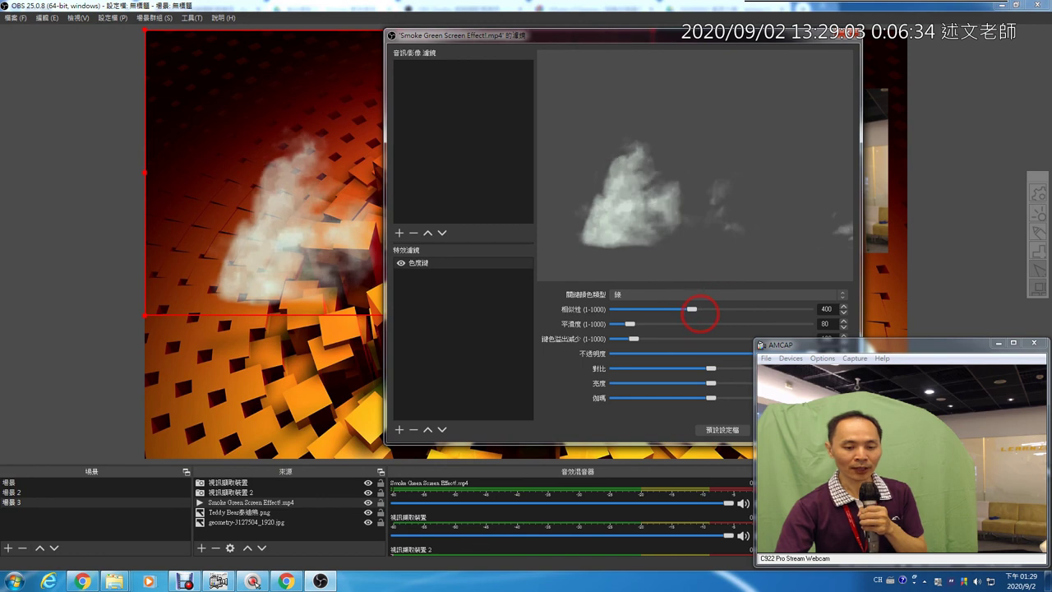
mouse_move(692, 309)
left_mouse_down()
mouse_move(706, 309)
mouse_move(640, 310)
mouse_move(683, 309)
left_mouse_up()
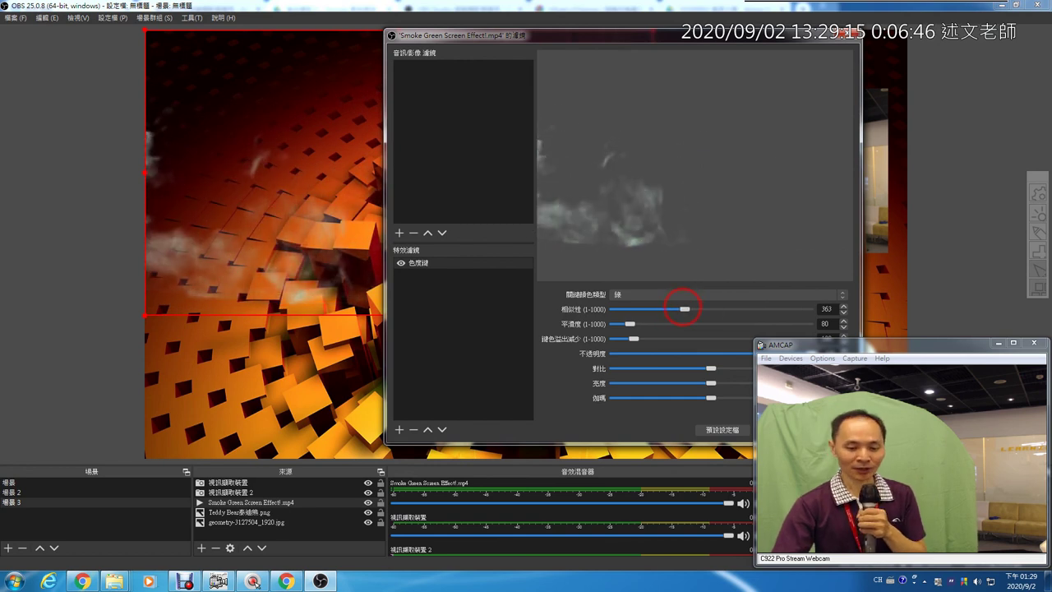
left_click_drag(695, 309, 672, 309)
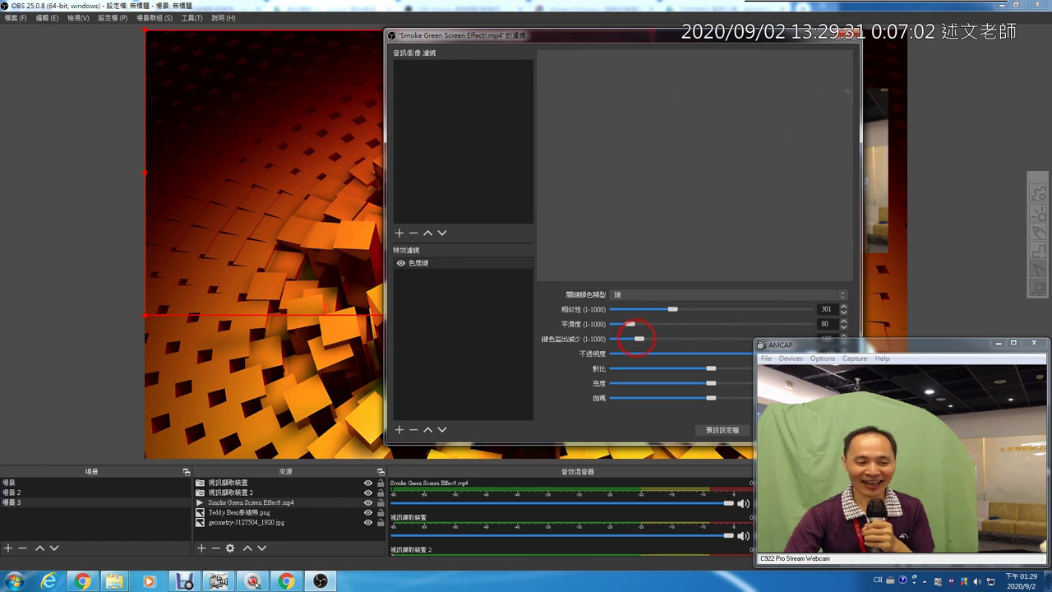
- Move the filters window off the smoke, raise the smoke's 鍵色溢出減少 to 1000, and close the window
left_click_drag(714, 339, 760, 345)
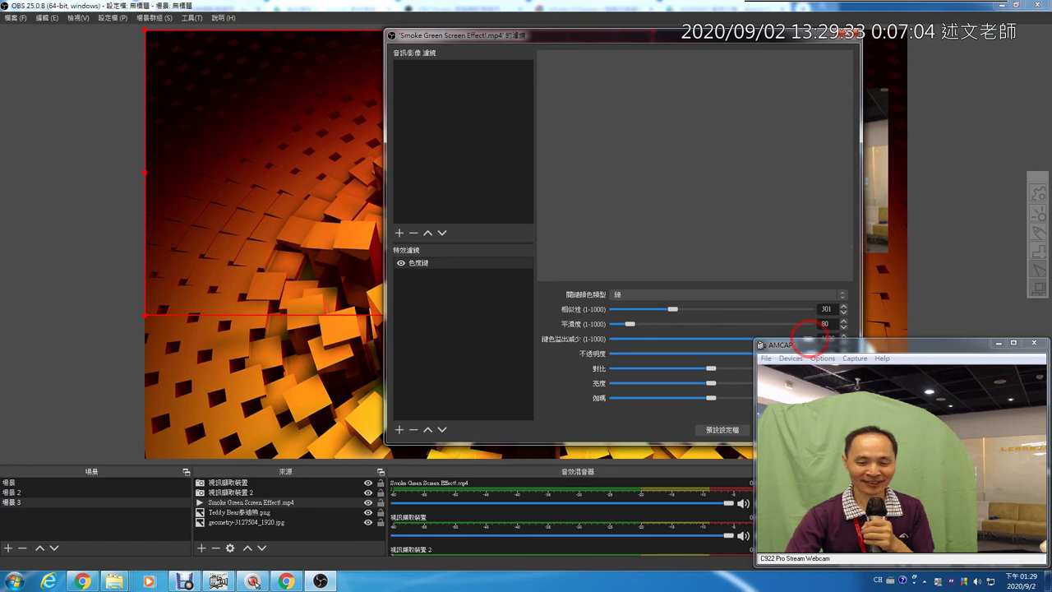
left_click_drag(731, 45, 832, 47)
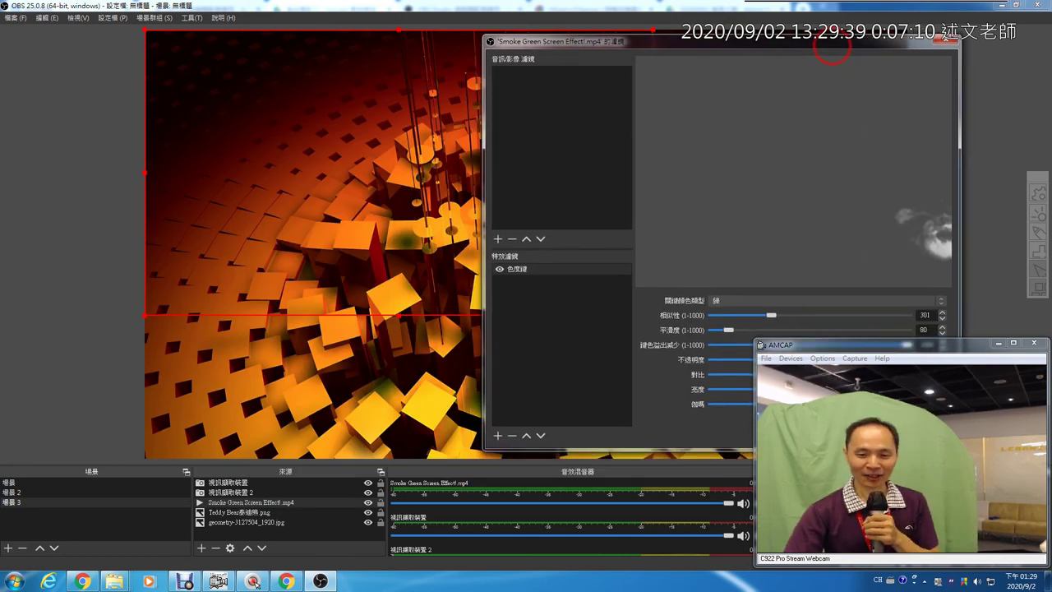
left_click_drag(831, 47, 904, 37)
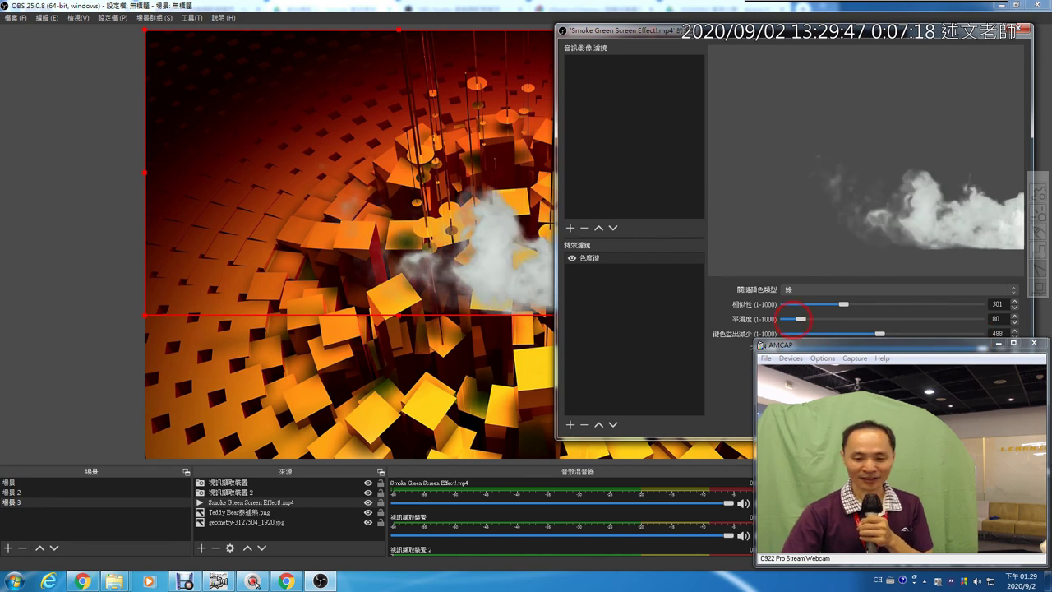
left_click_drag(874, 333, 1004, 335)
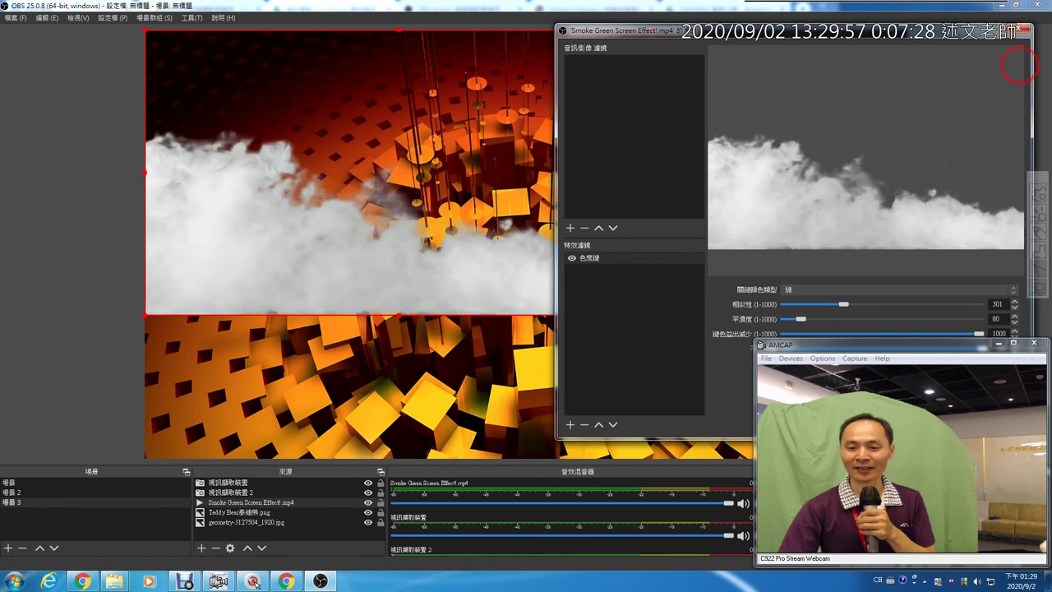
left_click(1021, 30)
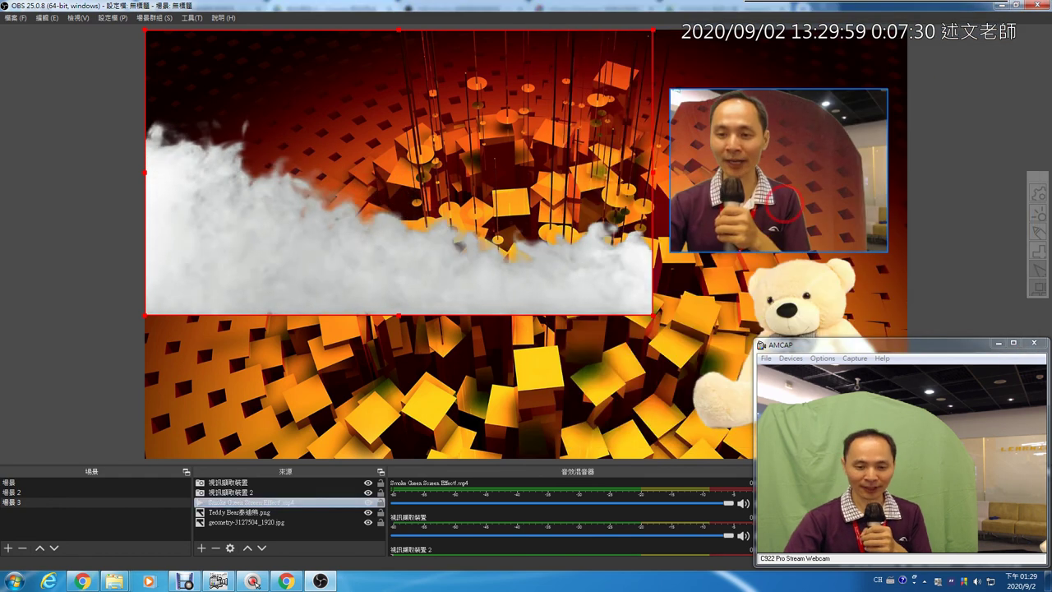
- Move the webcam picture down against the teddy bear's head and open the 視訊擷取裝置 filters with its 色度鍵 selected
left_click(760, 221)
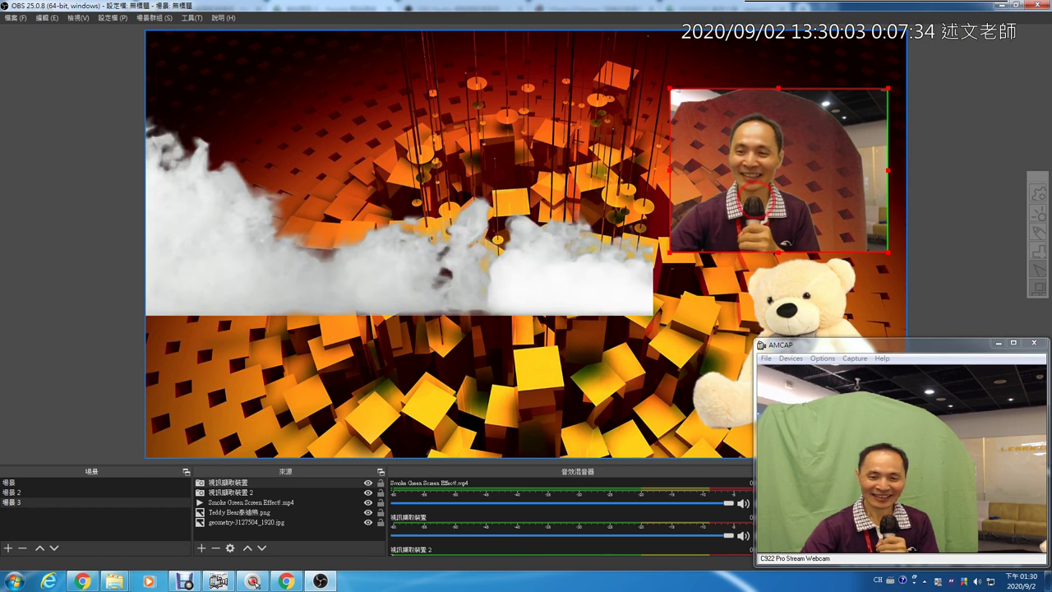
left_click_drag(760, 220, 744, 266)
left_click(267, 491)
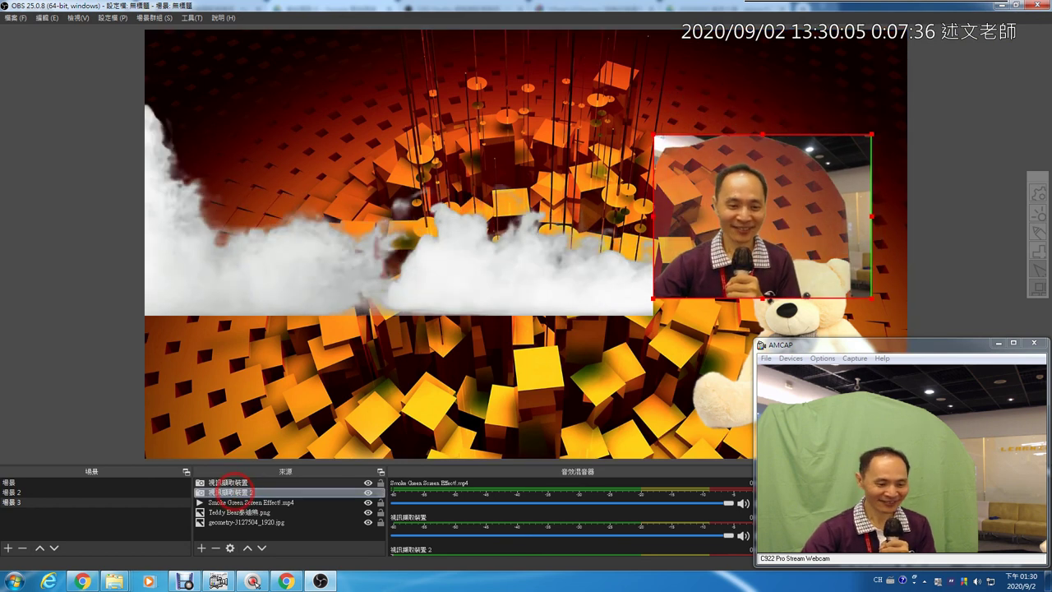
left_click_drag(235, 486, 236, 480)
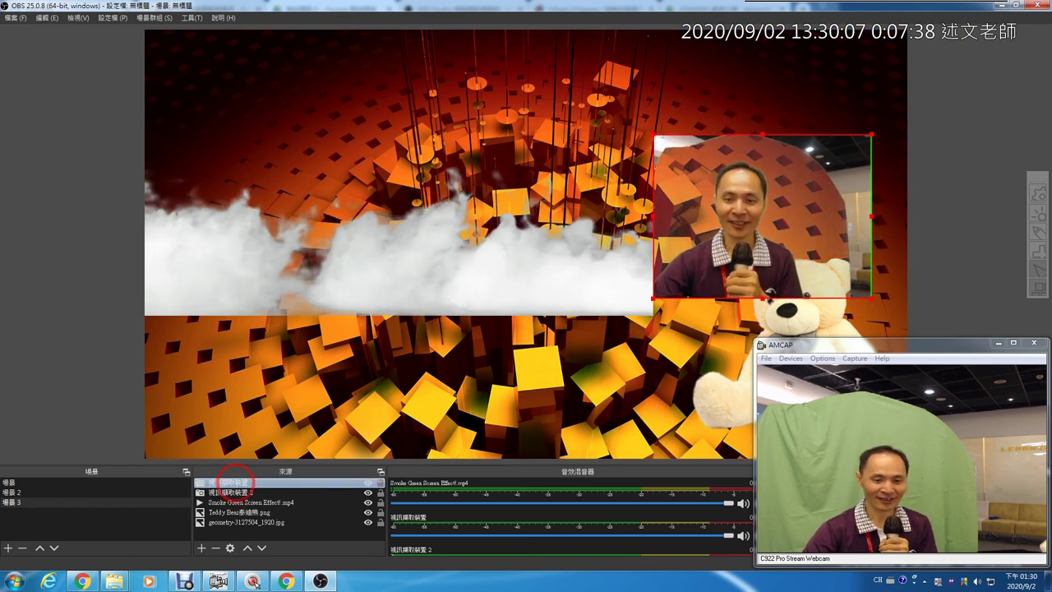
right_click(234, 481)
left_click(253, 462)
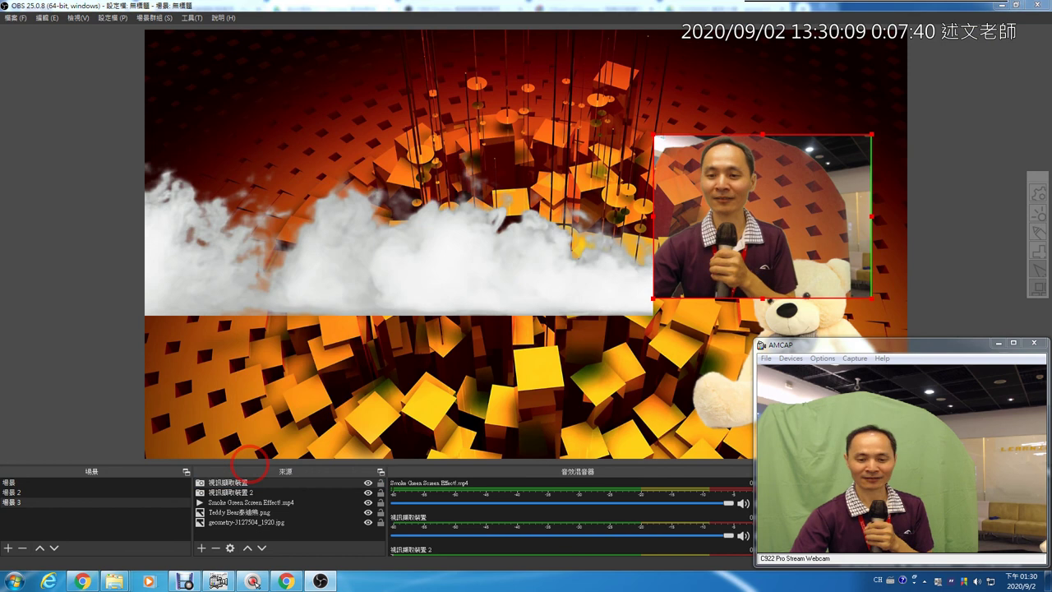
left_click_drag(465, 99, 285, 63)
left_click(148, 284)
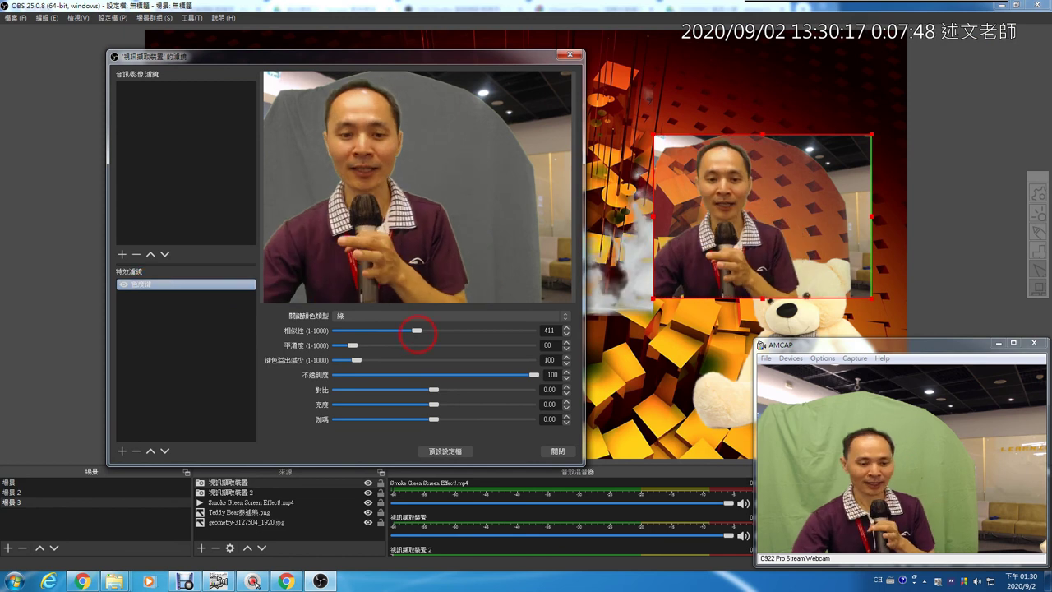
- Tune the webcam's chroma key to 相似性 392, 平滑度 143 and 鍵色溢出減少 58, and close the filters window
mouse_move(417, 331)
left_mouse_down()
mouse_move(437, 331)
mouse_move(417, 330)
left_mouse_up()
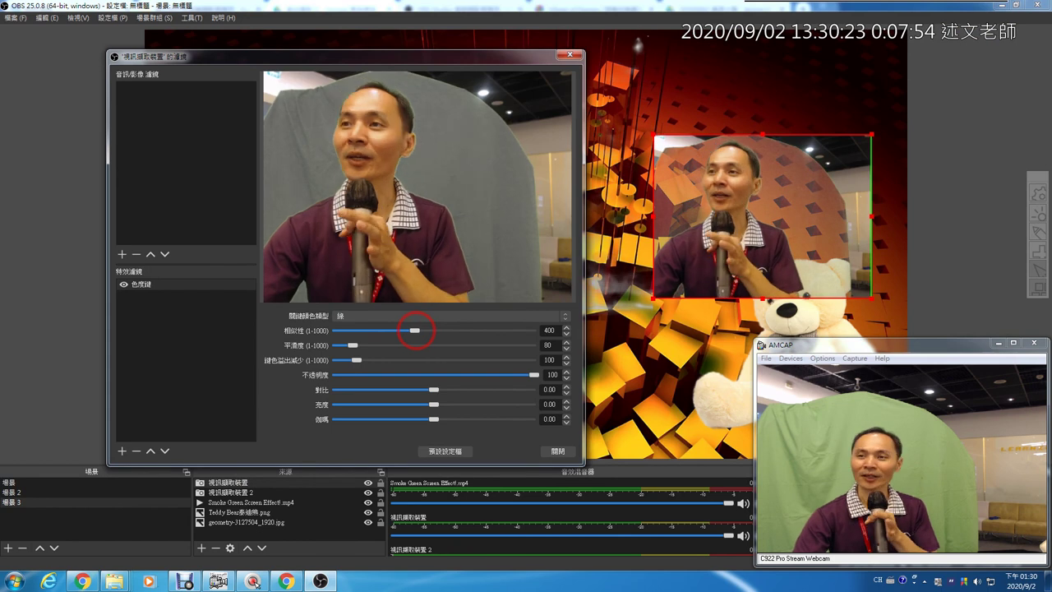
scroll(351, 346, "up", 1)
key("ctrl+4")
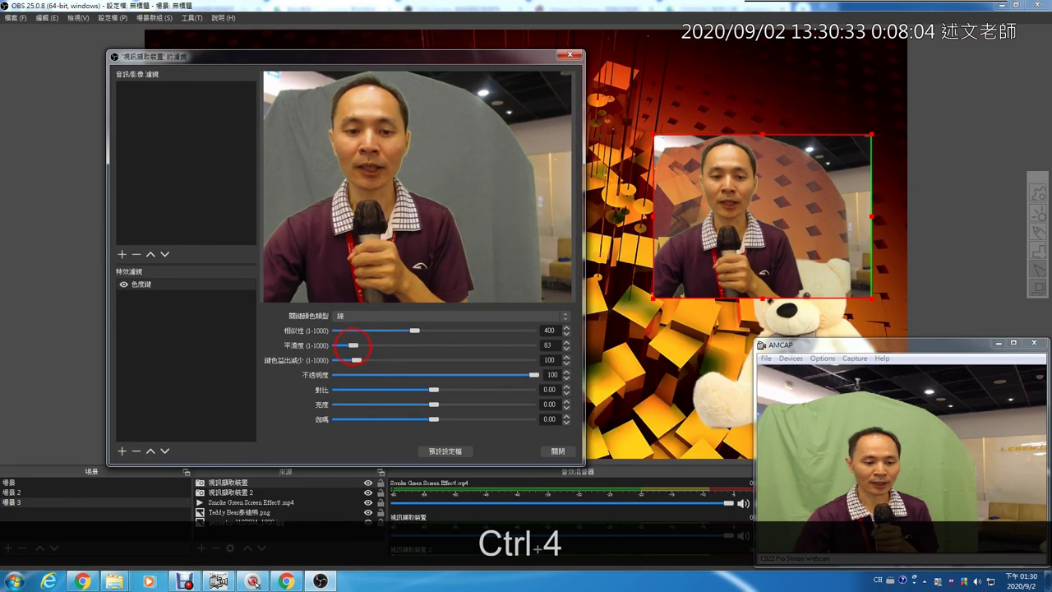
left_click_drag(352, 346, 364, 345)
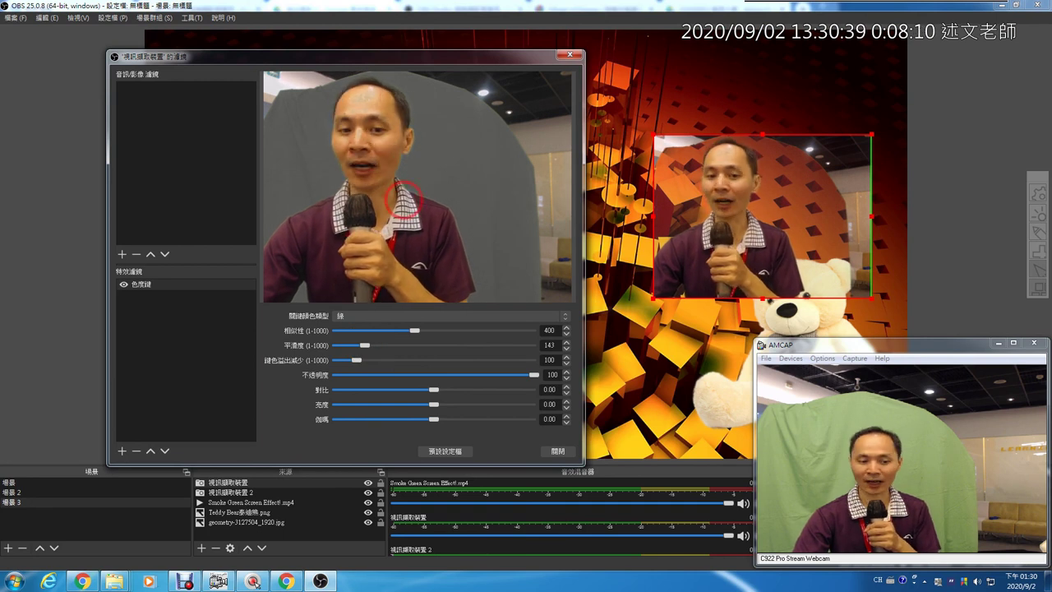
left_click_drag(355, 359, 533, 365)
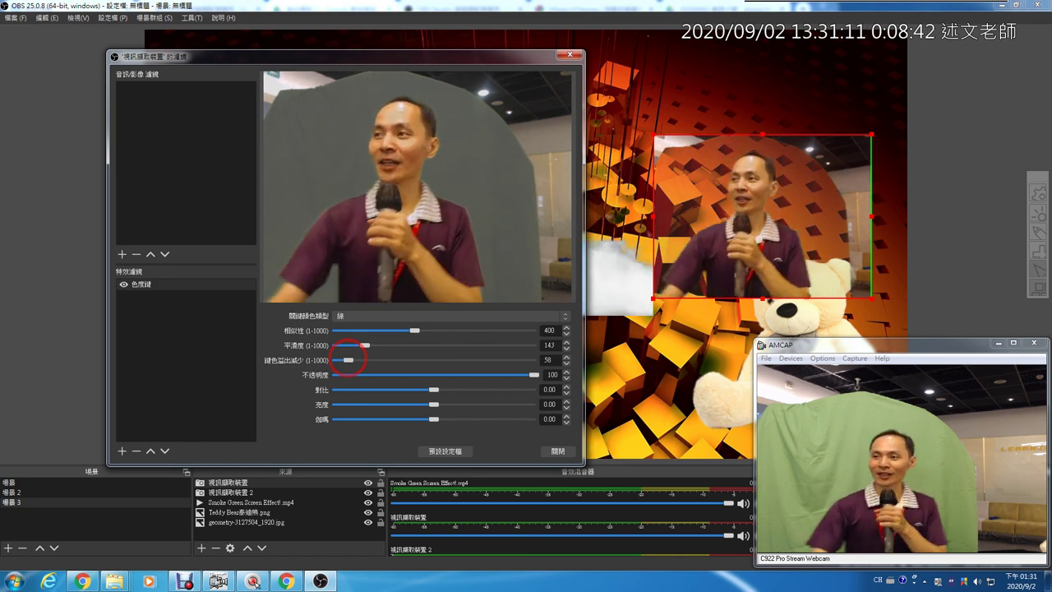
left_click_drag(414, 330, 412, 330)
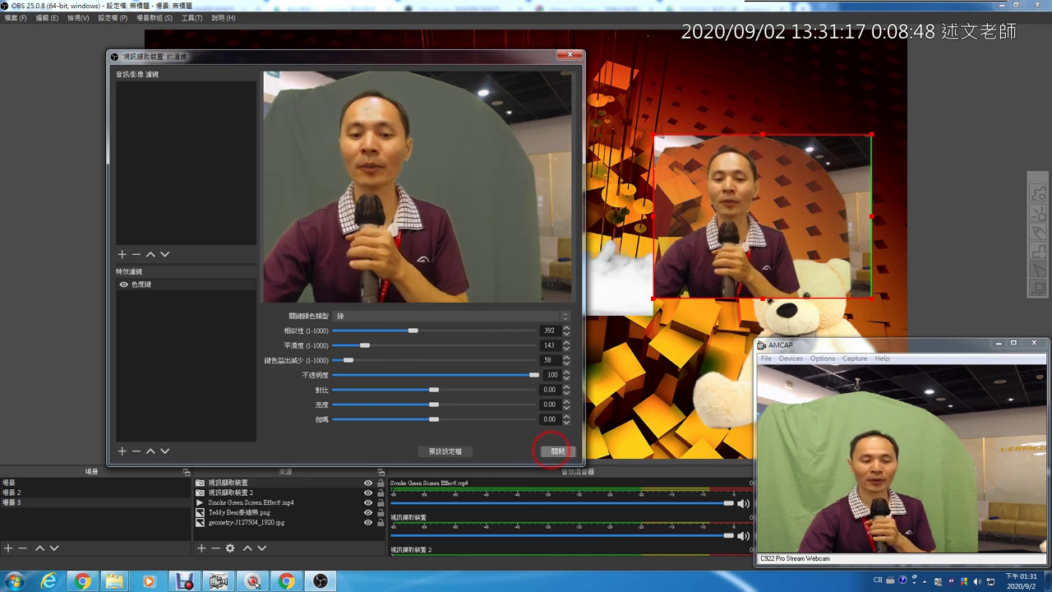
left_click(557, 451)
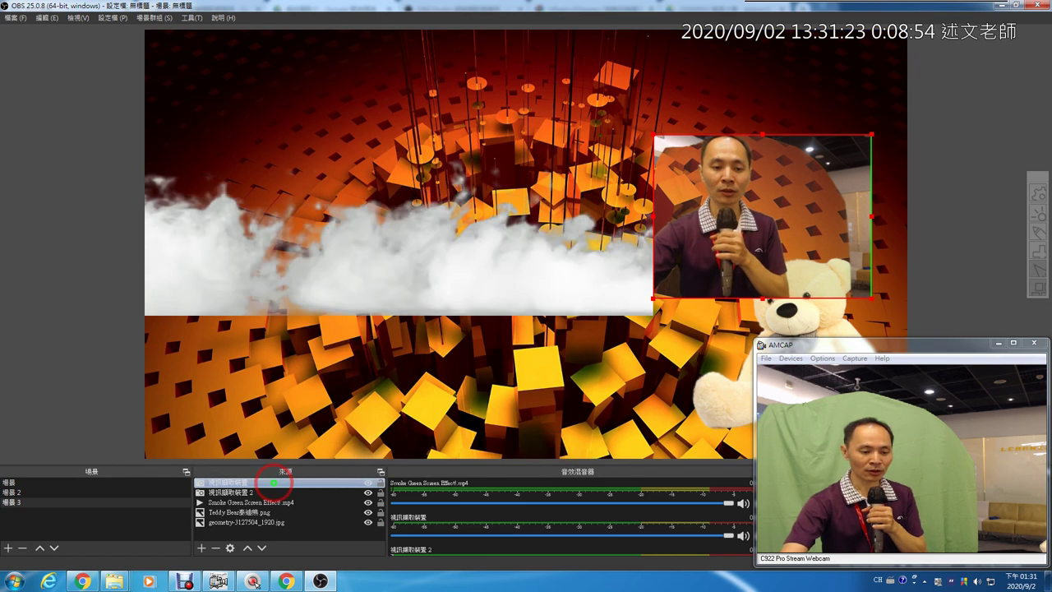
- Reopen the filters window of the 視訊擷取裝置 source and select its 色度鍵 filter
right_click(268, 480)
left_click(295, 463)
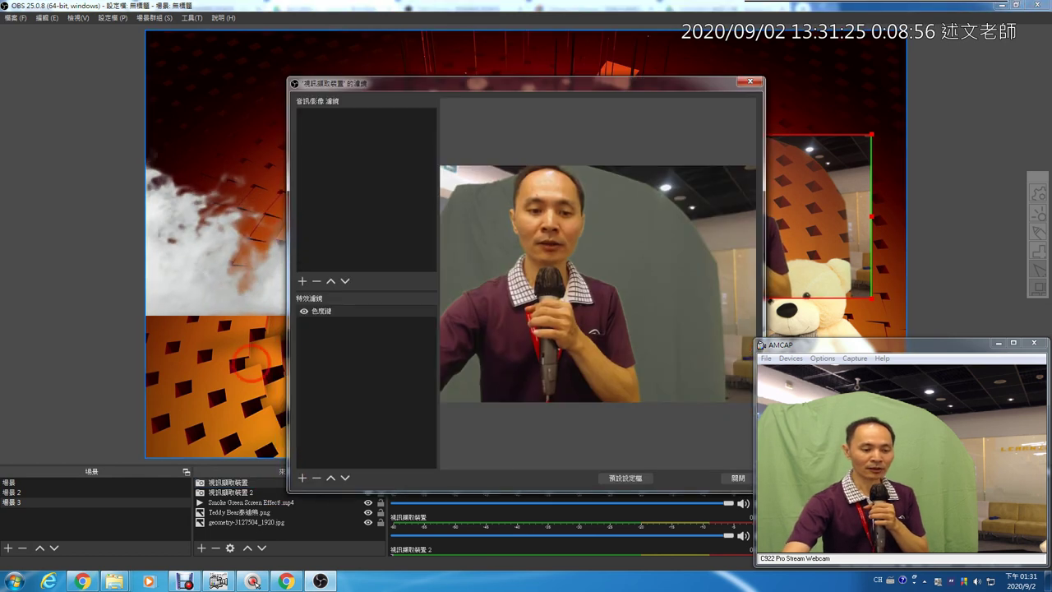
left_click(302, 317)
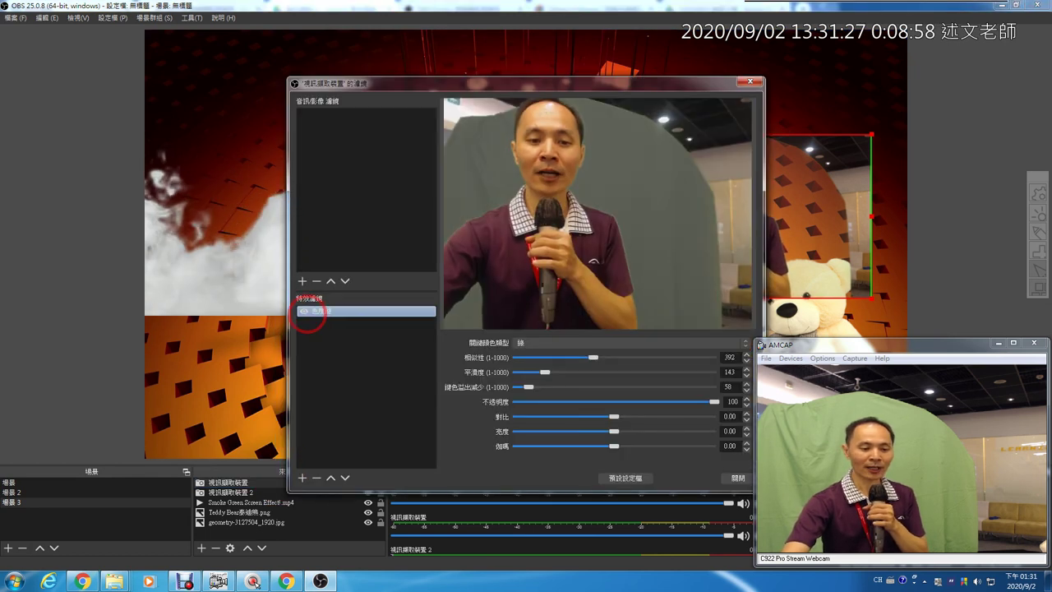
- Compare the webcam picture with the 色度鍵 filter turned off and back on, keeping the filters window clear of it
left_click(304, 311)
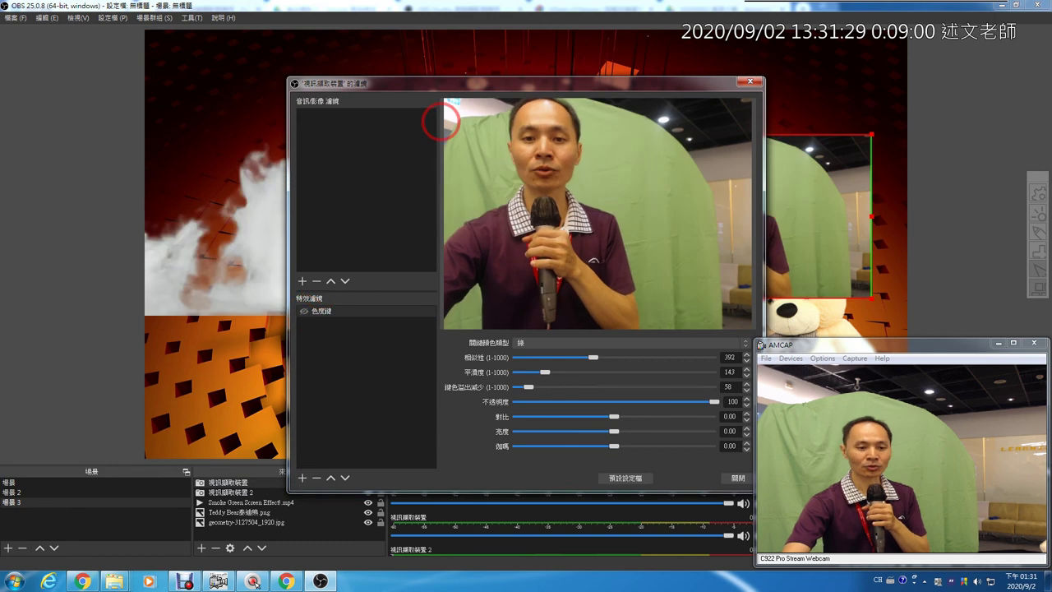
left_click_drag(474, 96, 279, 112)
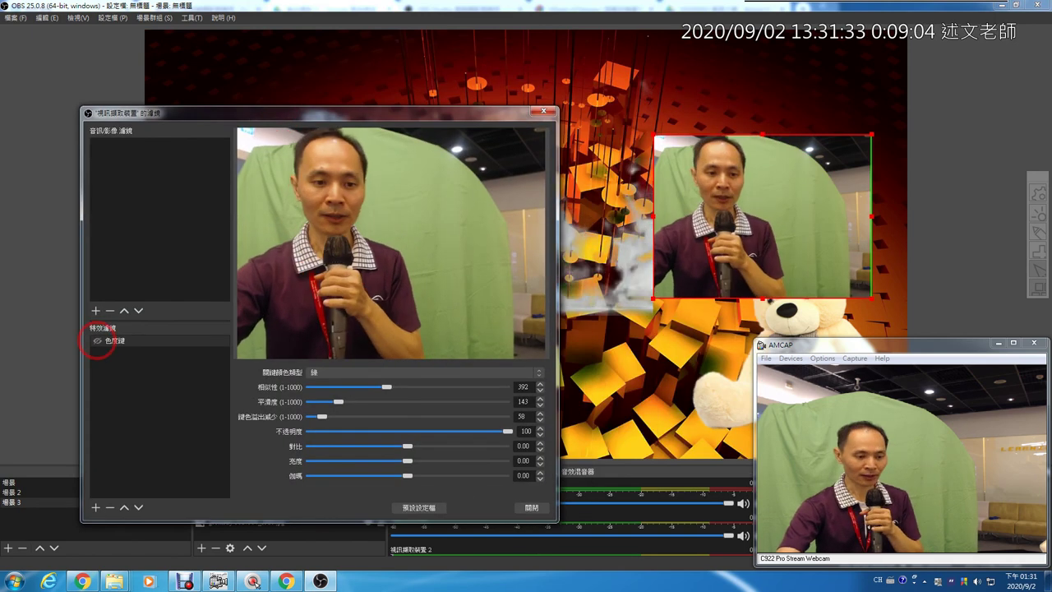
left_click(97, 340)
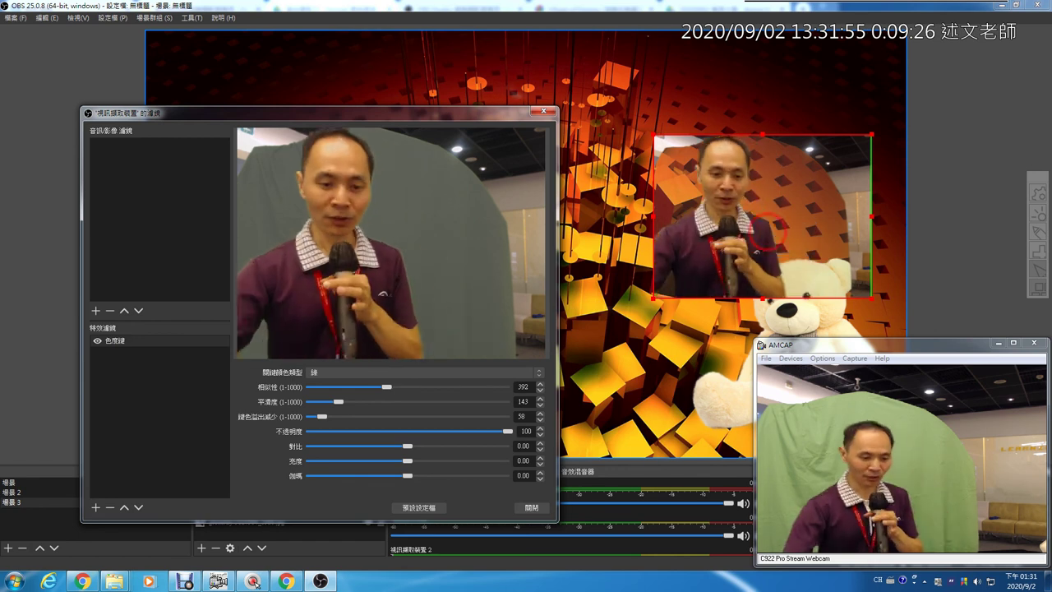
- Switch to Google Drive in Chrome and look through the PNG透明圖 folder inside 虛擬攝影棚相關練習素材
left_click(286, 580)
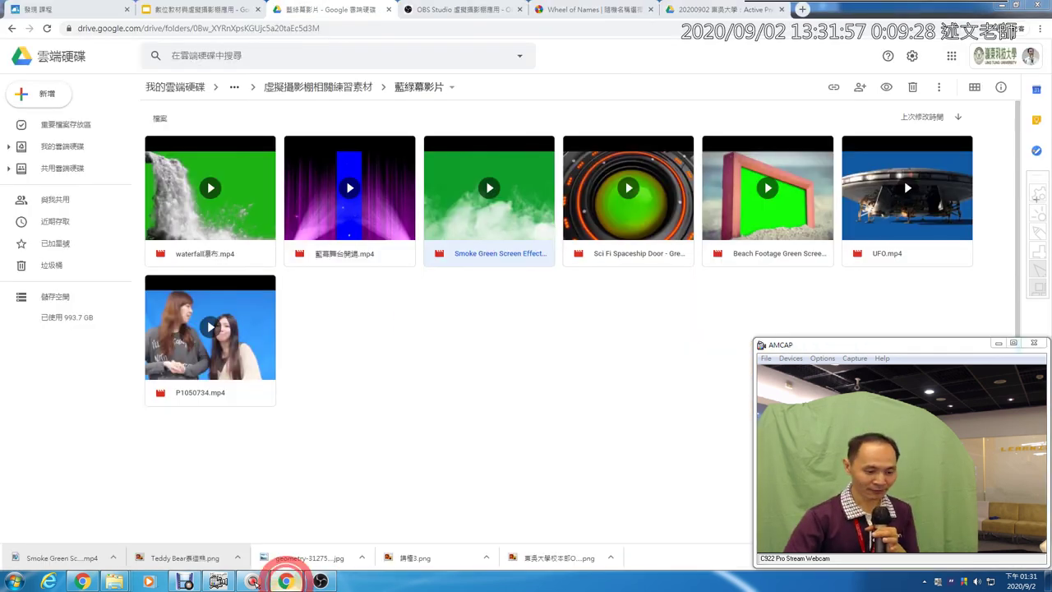
left_click(345, 85)
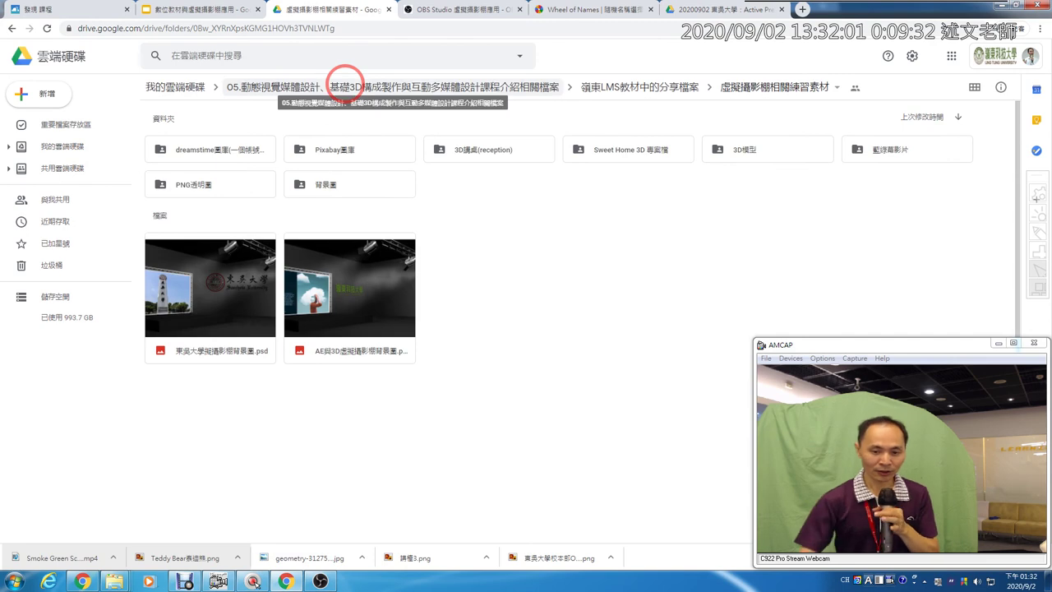
double_click(214, 187)
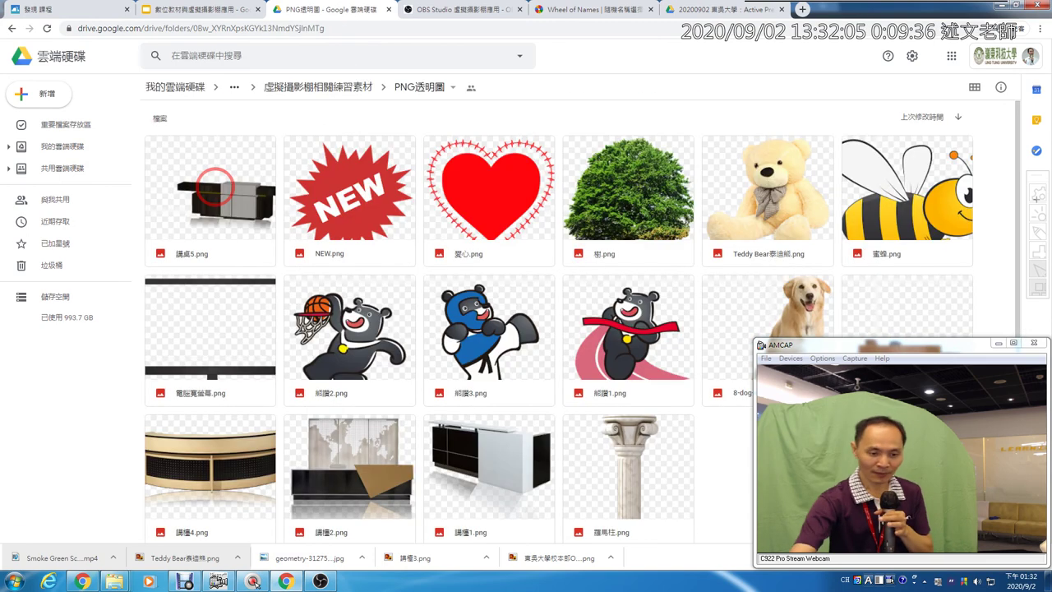
scroll(326, 231, "down", 1)
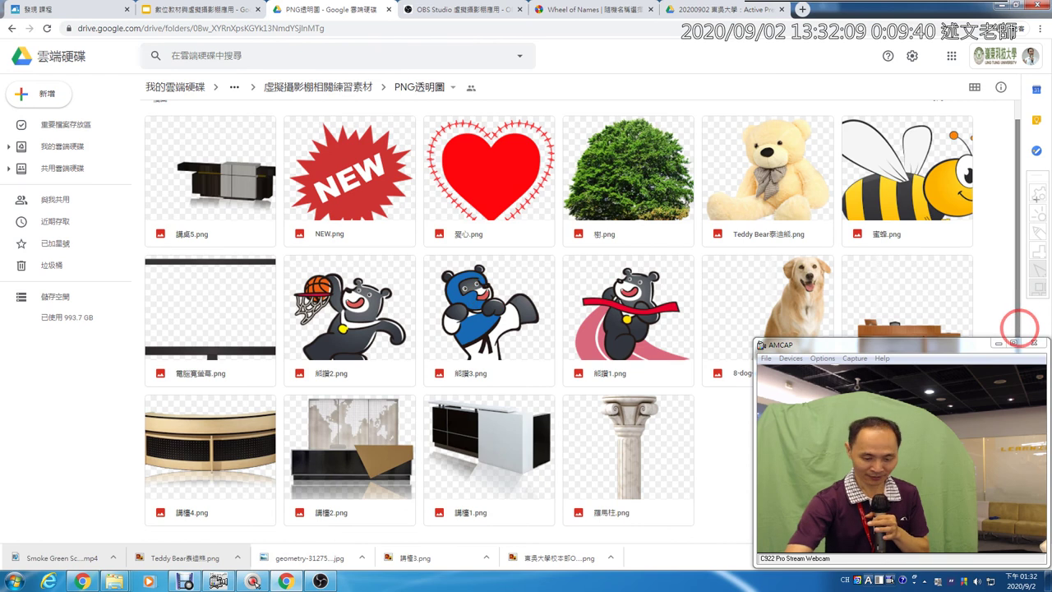
key("ctrl+F9")
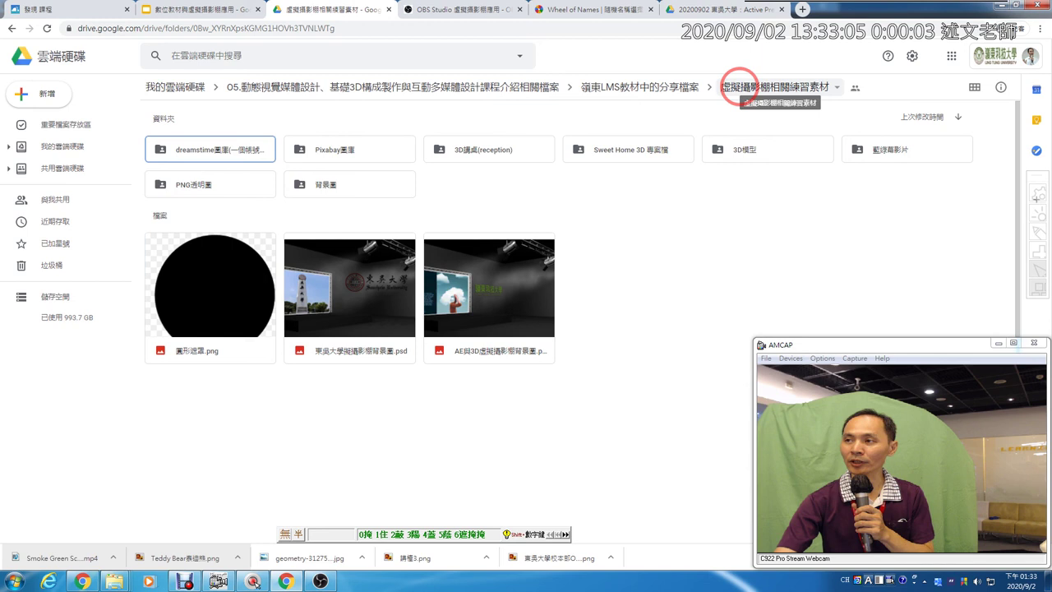
- Download 圓形遮罩.png from the 虛擬攝影棚相關練習素材 folder and return to OBS
left_click(210, 296)
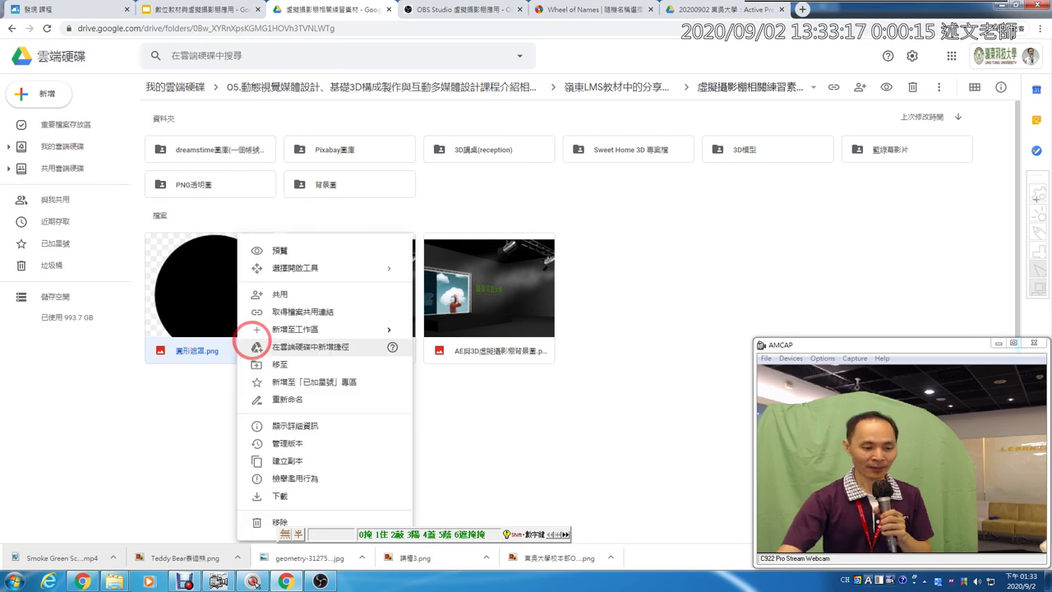
left_click(281, 495)
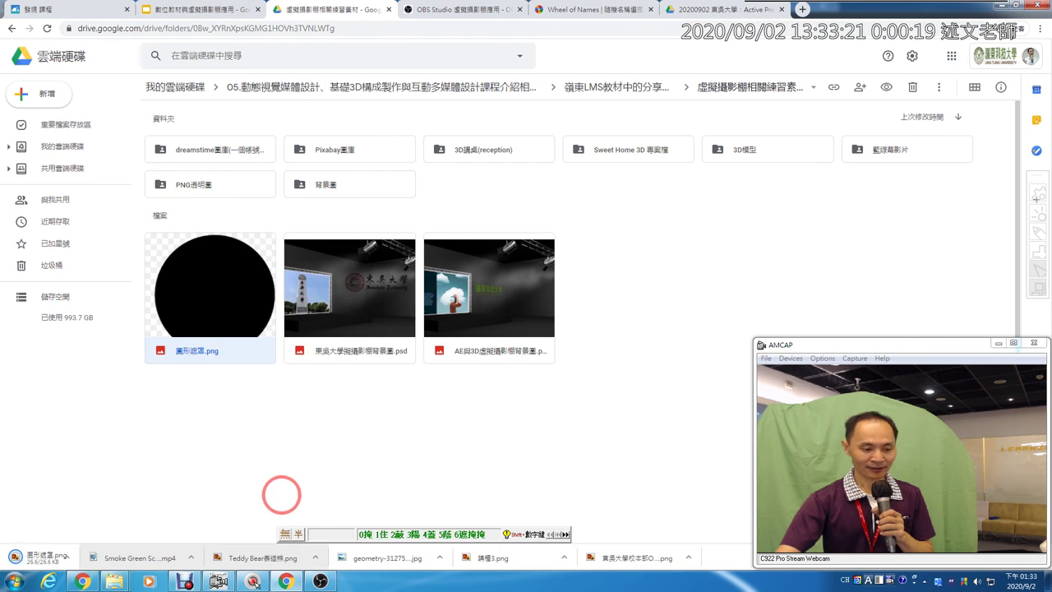
left_click(320, 580)
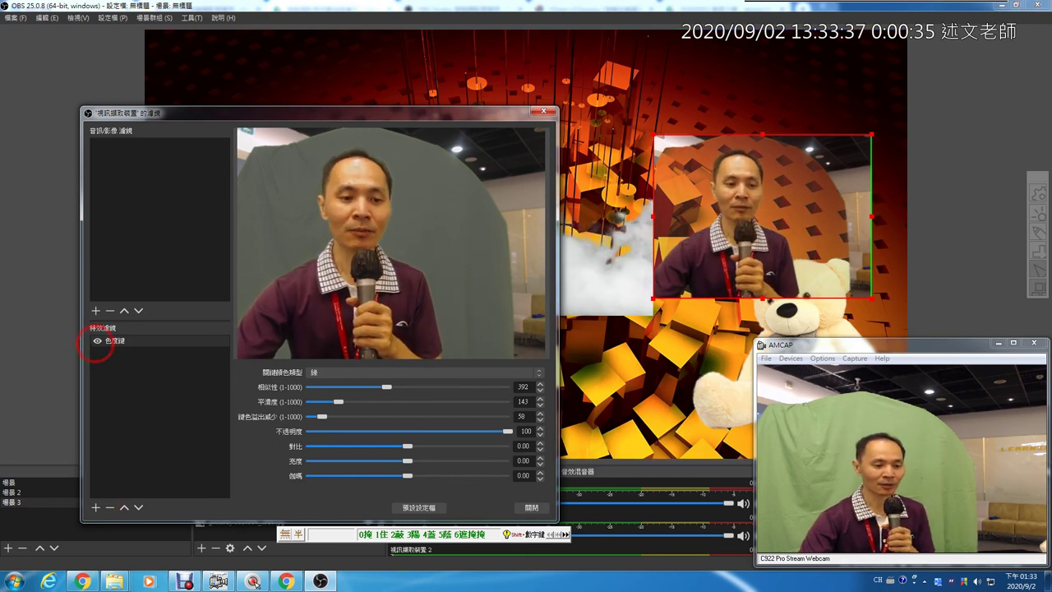
- Turn off the 色度鍵 filter and add a 影像遮罩/混合 filter with its default name to the webcam source
left_click(96, 340)
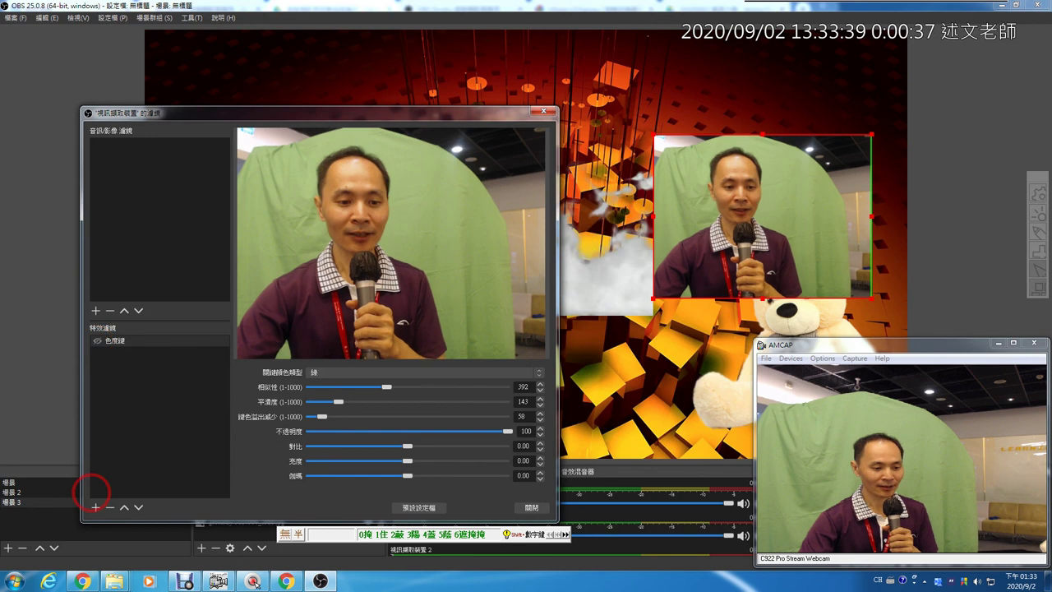
left_click(95, 508)
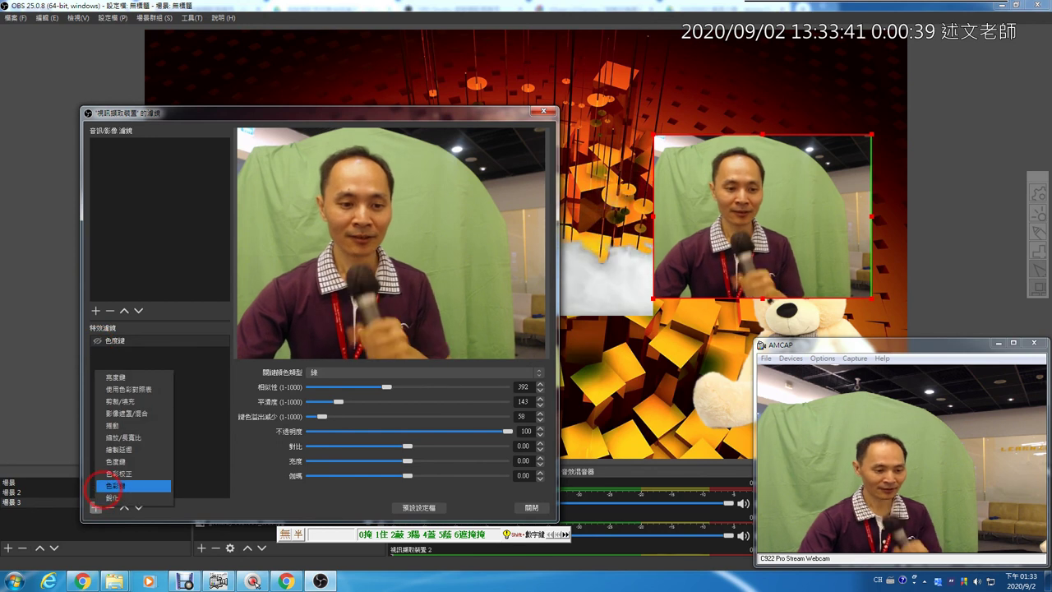
key("ctrl+4")
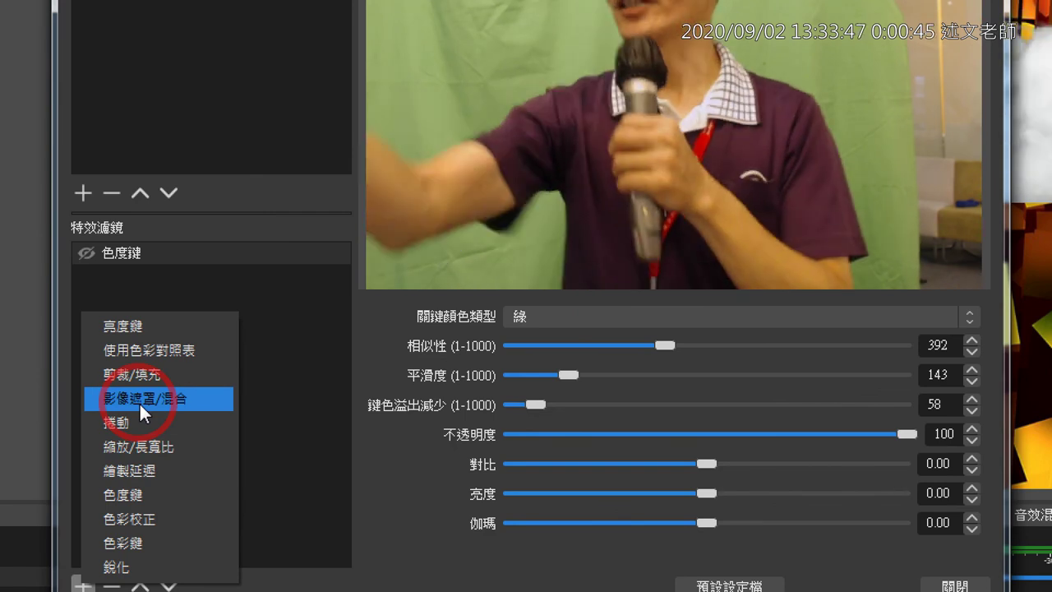
key("ctrl+4")
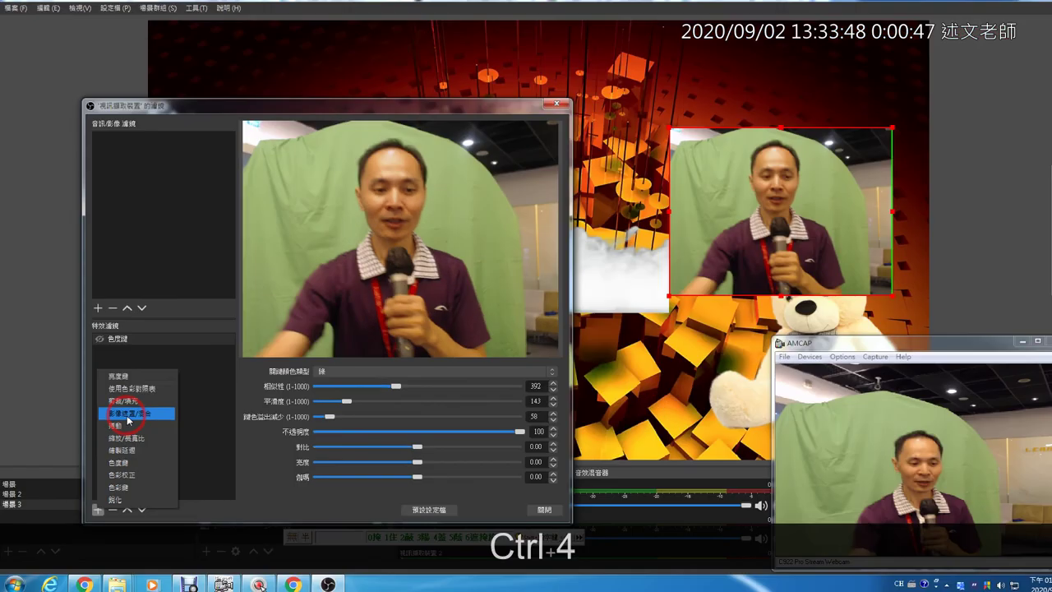
left_click(123, 413)
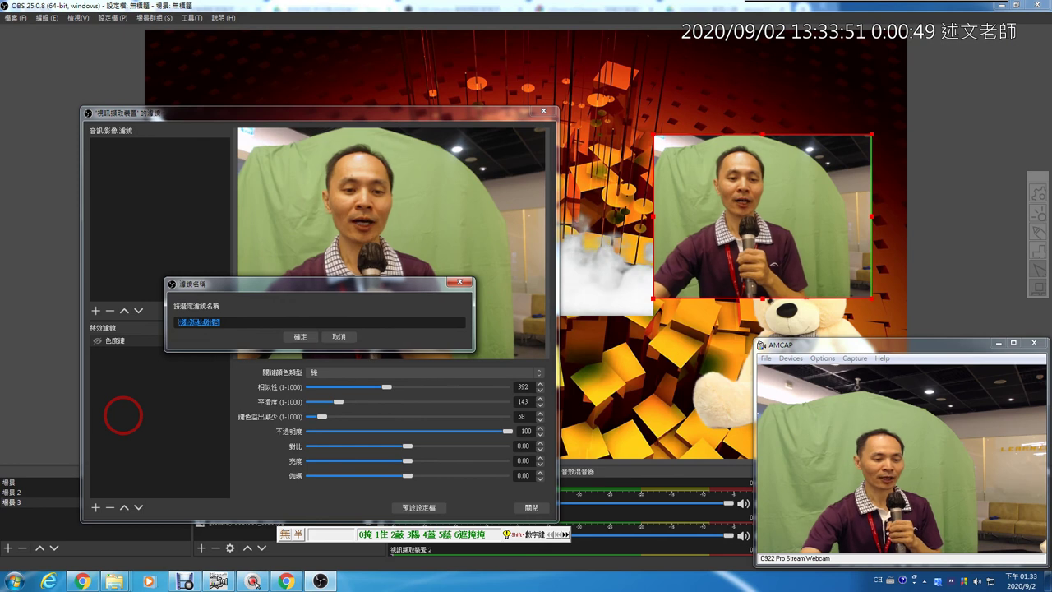
left_click(300, 336)
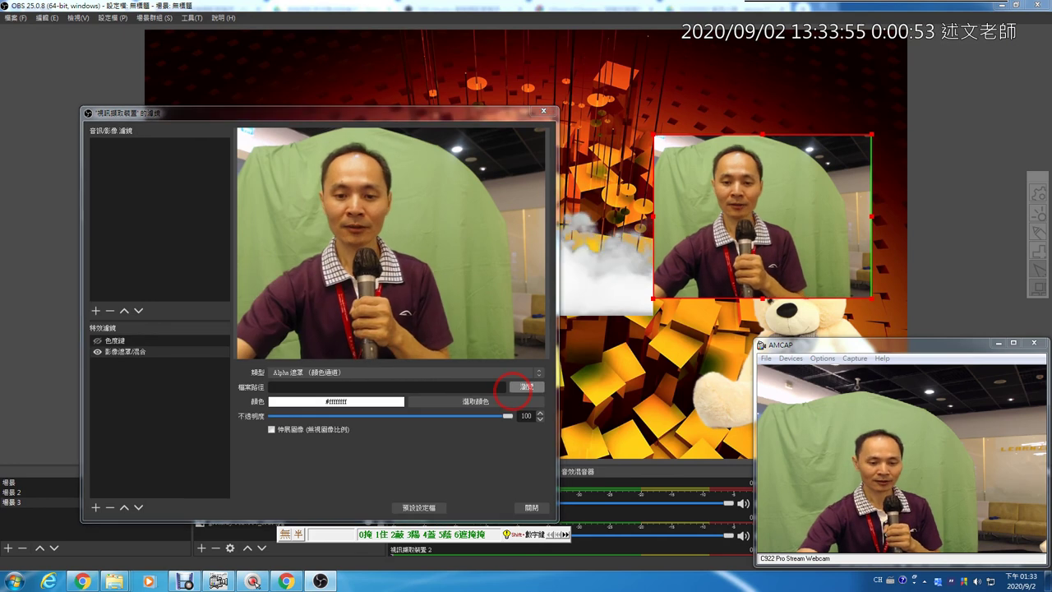
- Load 圓形遮罩.png from the 下載 folder as the mask image of the 影像遮罩/混合 filter
left_click(518, 387)
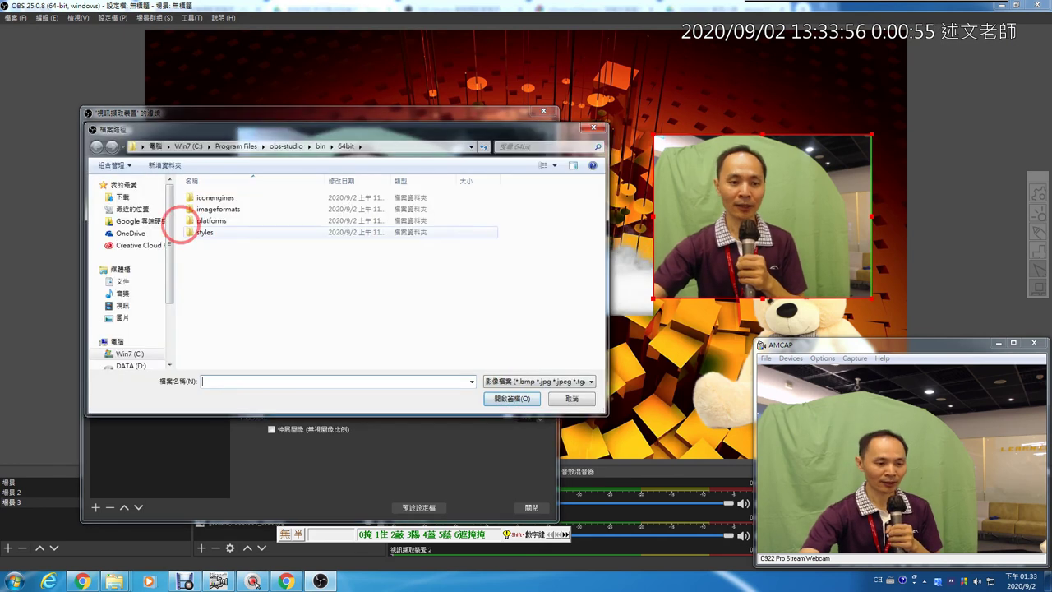
left_click(152, 197)
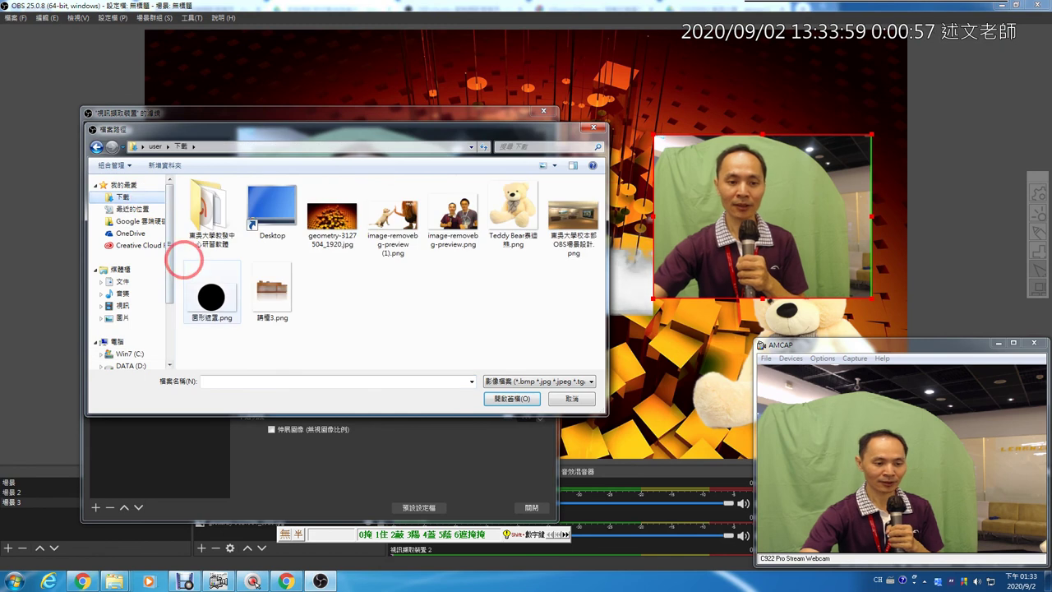
left_click(211, 297)
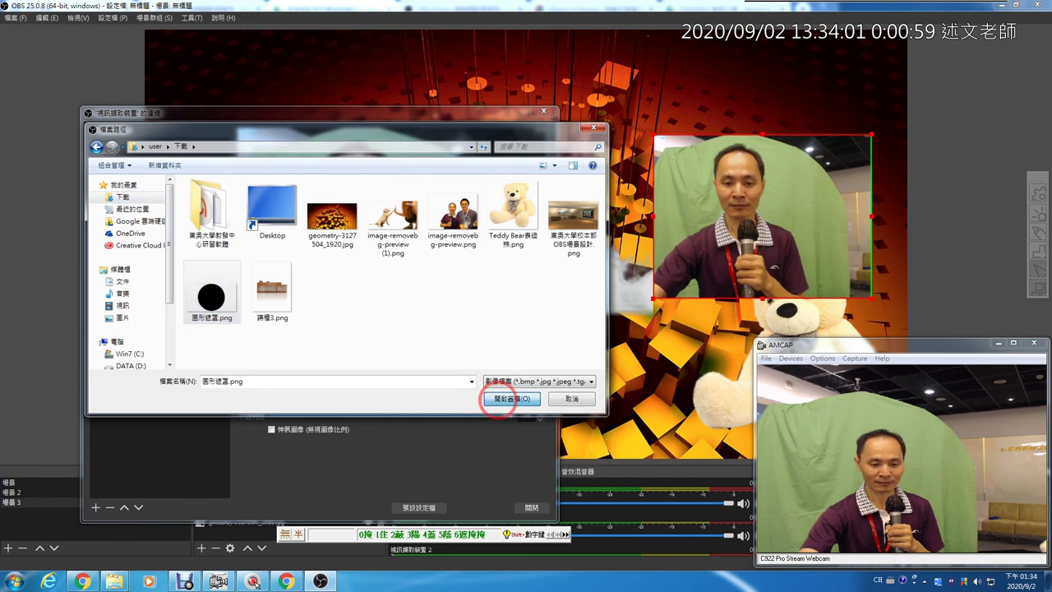
left_click(501, 398)
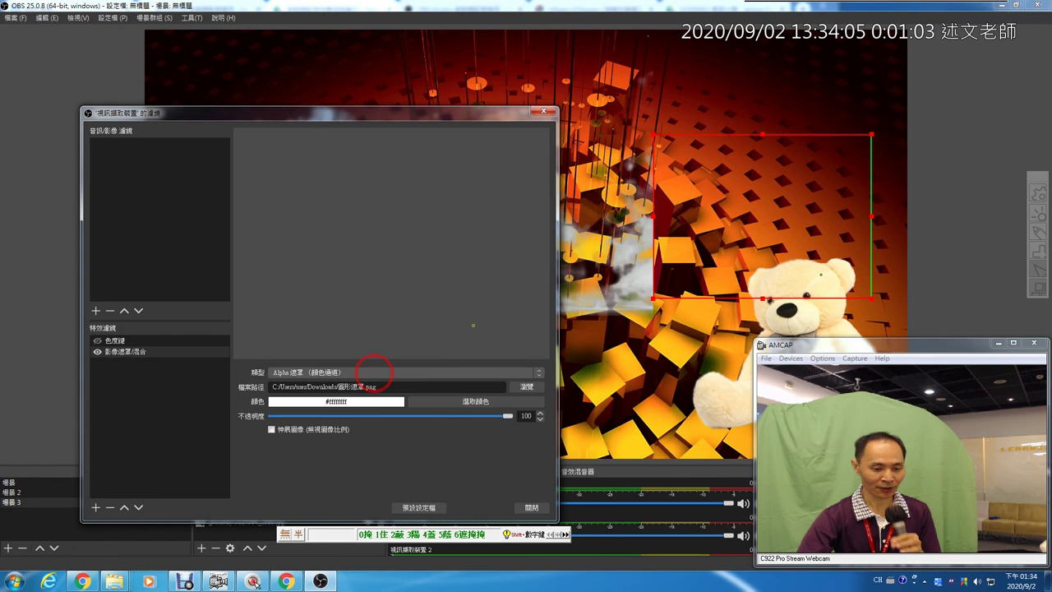
- Set the mask filter's type to Alpha 遮罩 (Alpha 通道)
left_click(374, 372)
key("ctrl+4")
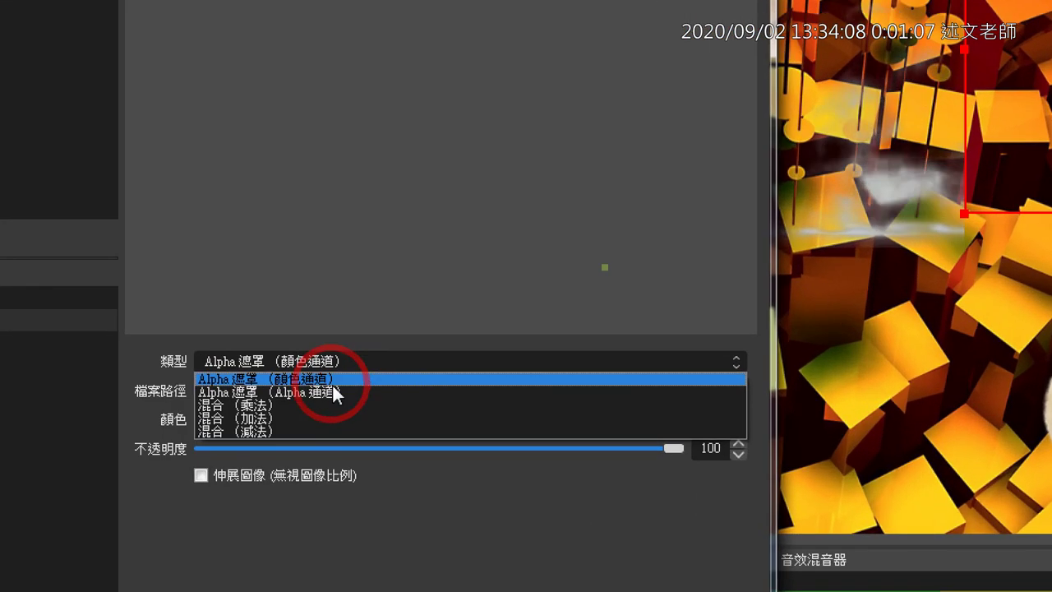
left_click(280, 393)
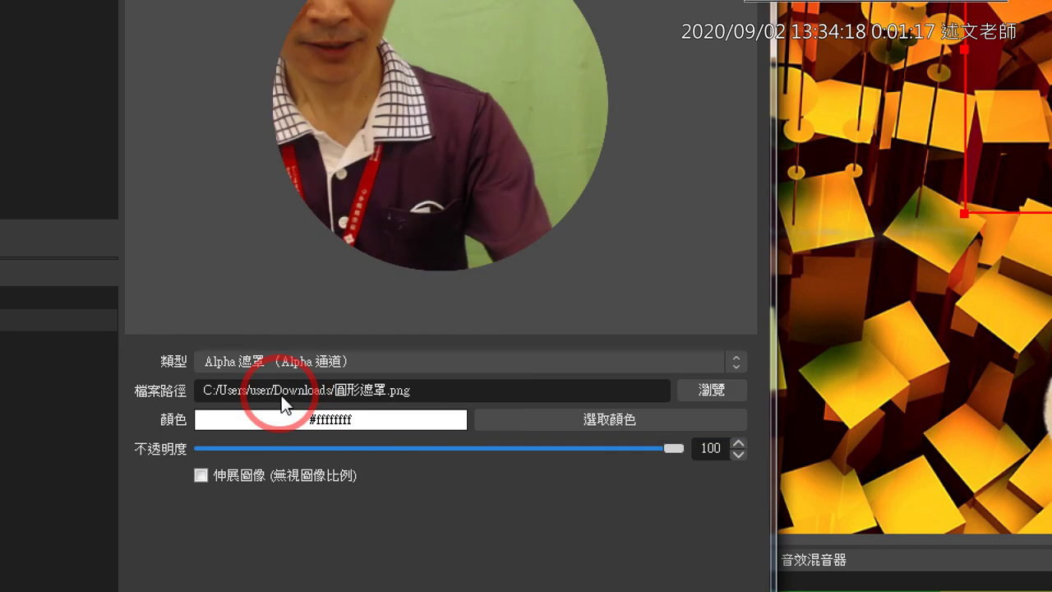
key("ctrl+4")
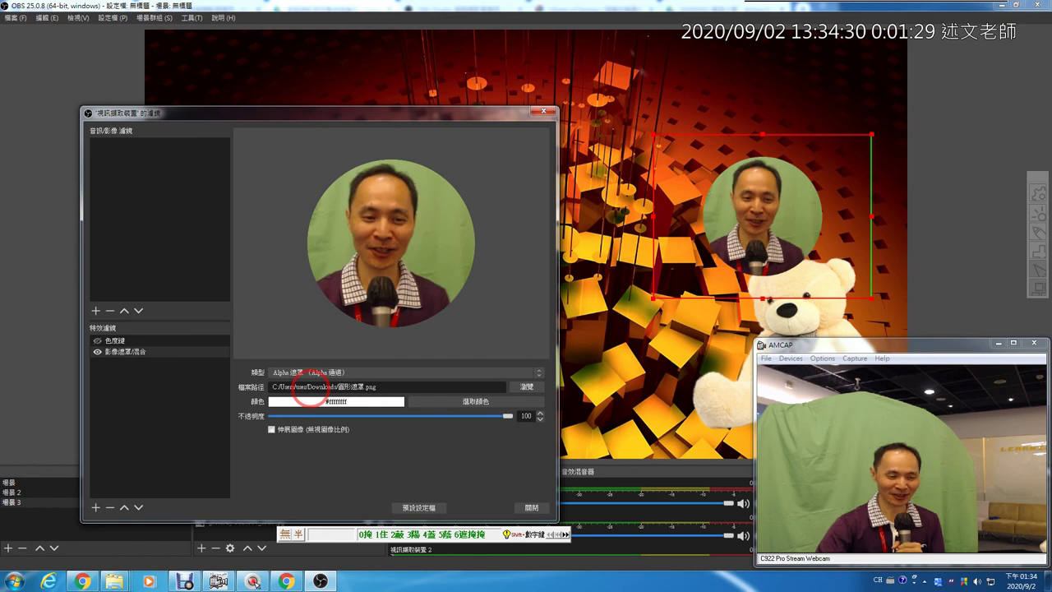
key("ctrl+space")
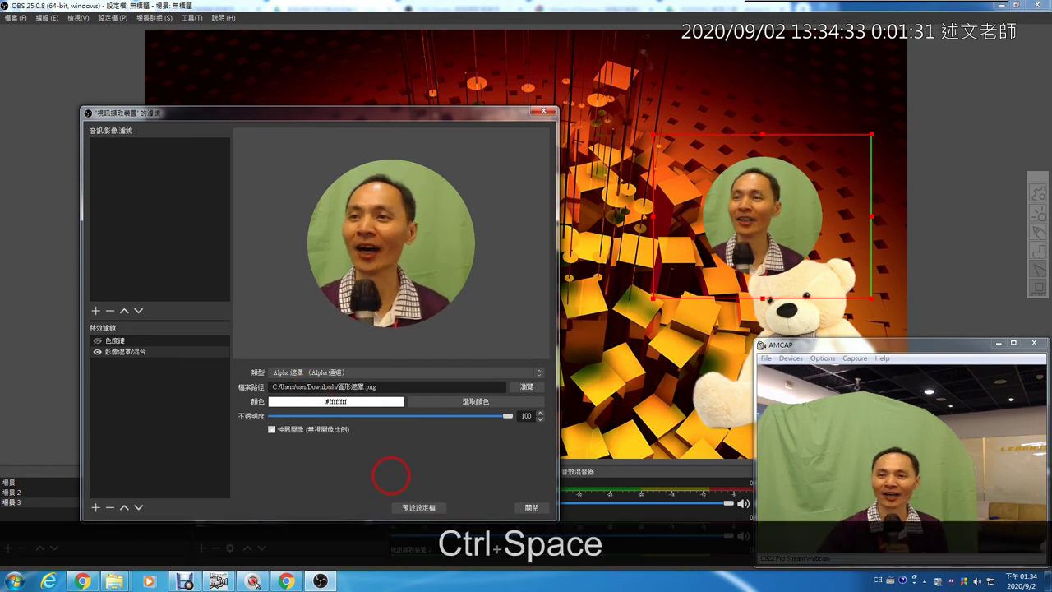
- Compare the circular webcam picture with 色度鍵 turned on and back off, and close the filters window
left_click(97, 341)
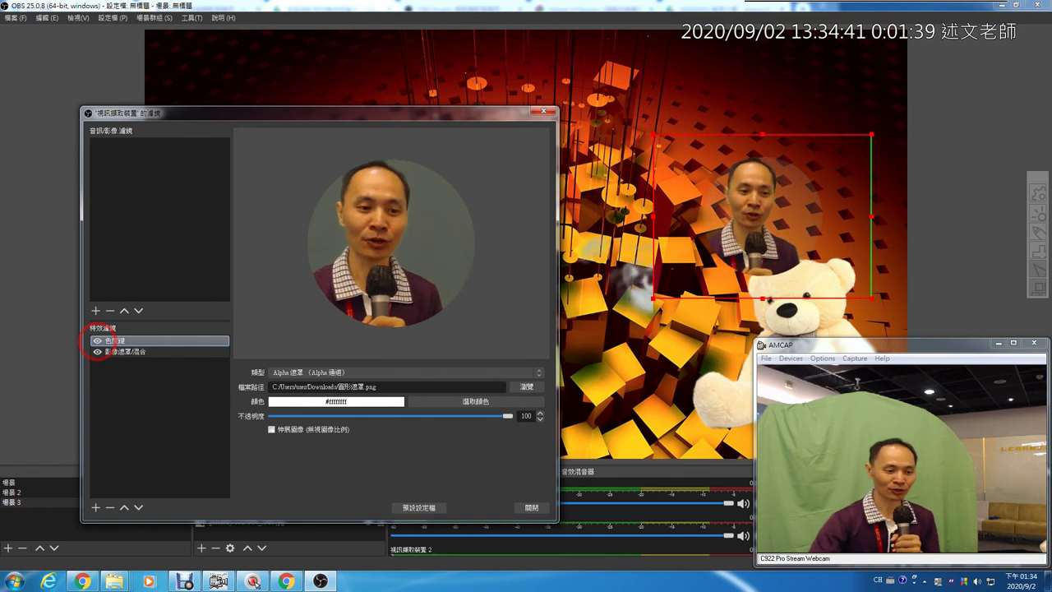
left_click(98, 341)
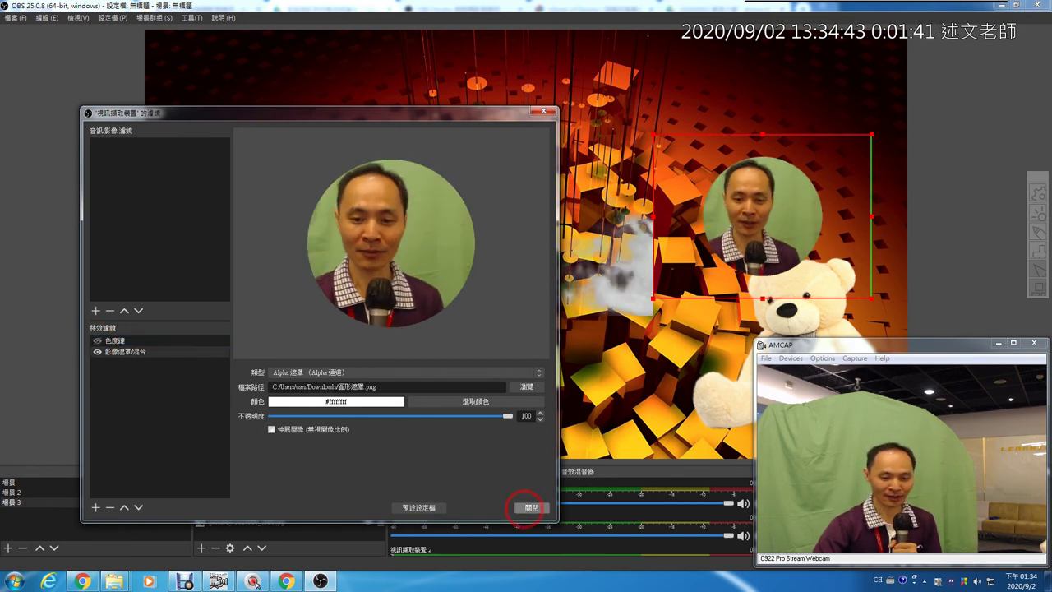
left_click(524, 507)
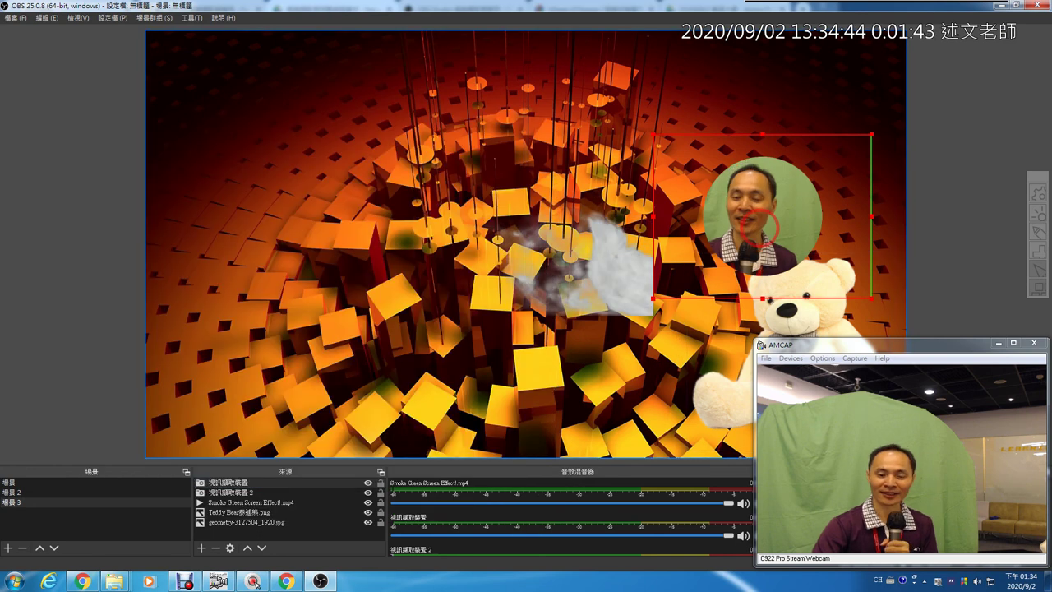
- Select the background image geometry-3127504_1920.jpg and lock it against accidental movement
left_click(625, 386)
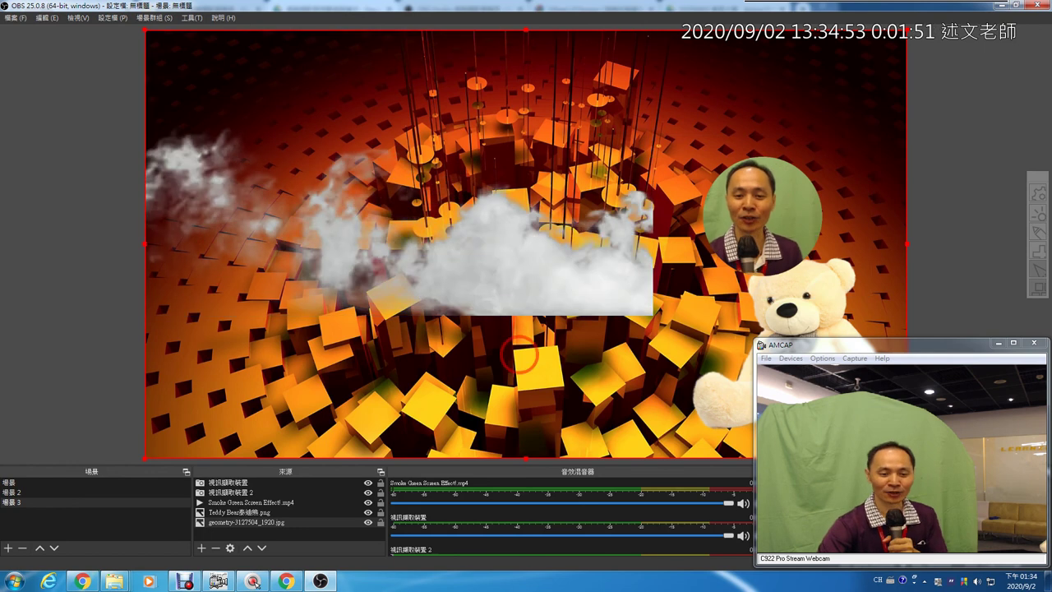
mouse_move(505, 359)
left_mouse_down()
mouse_move(503, 386)
mouse_move(504, 365)
left_mouse_up()
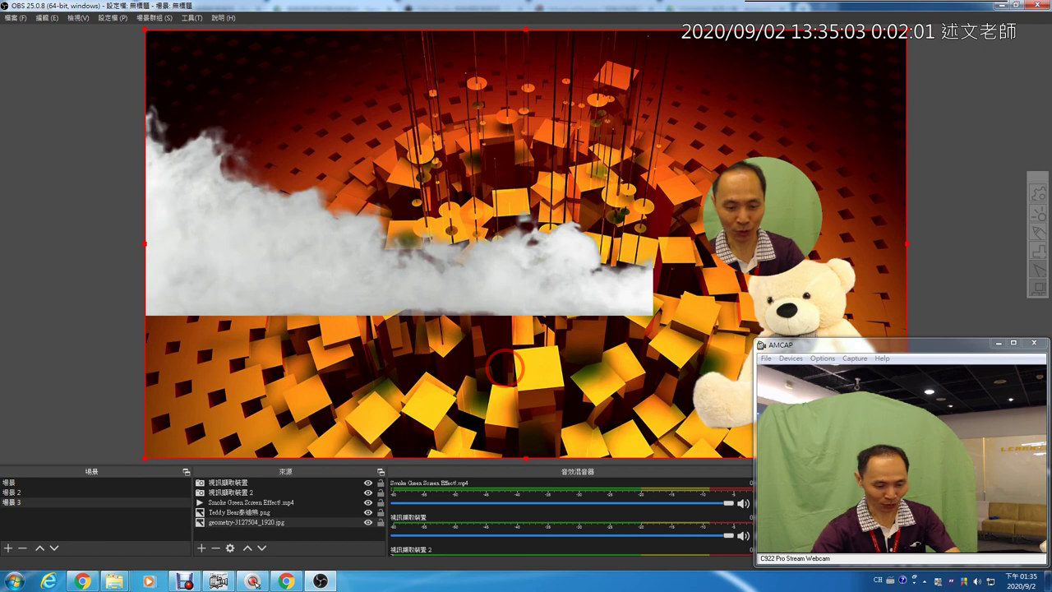
key("ctrl+4")
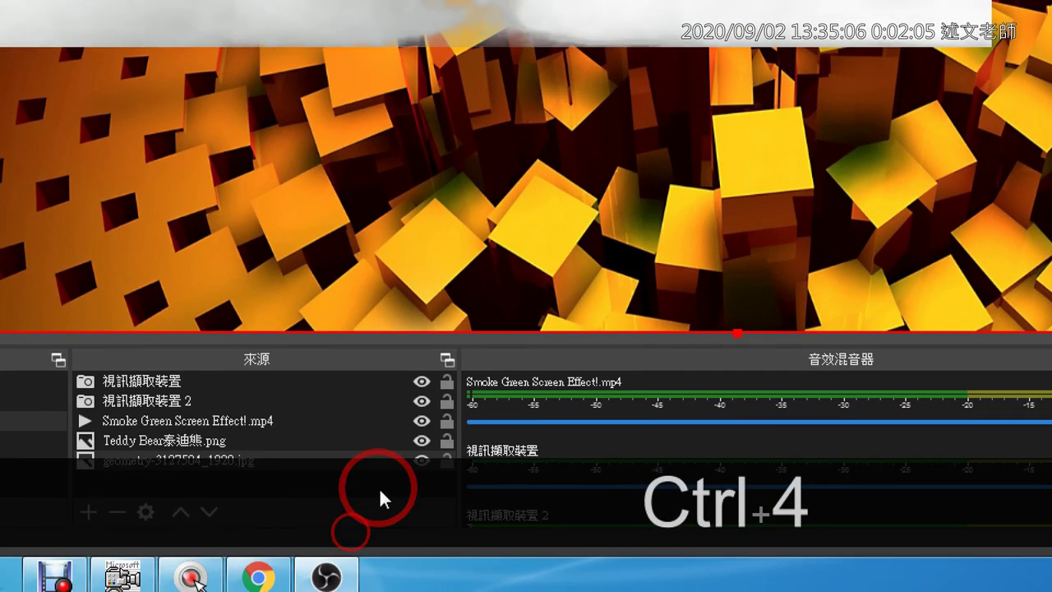
left_click(447, 461)
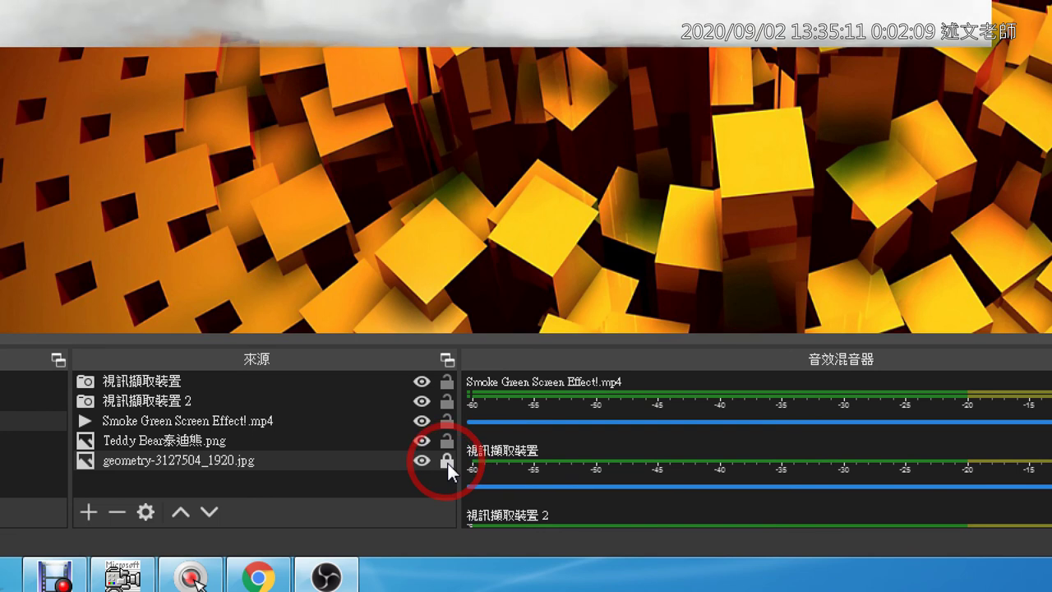
key("ctrl")
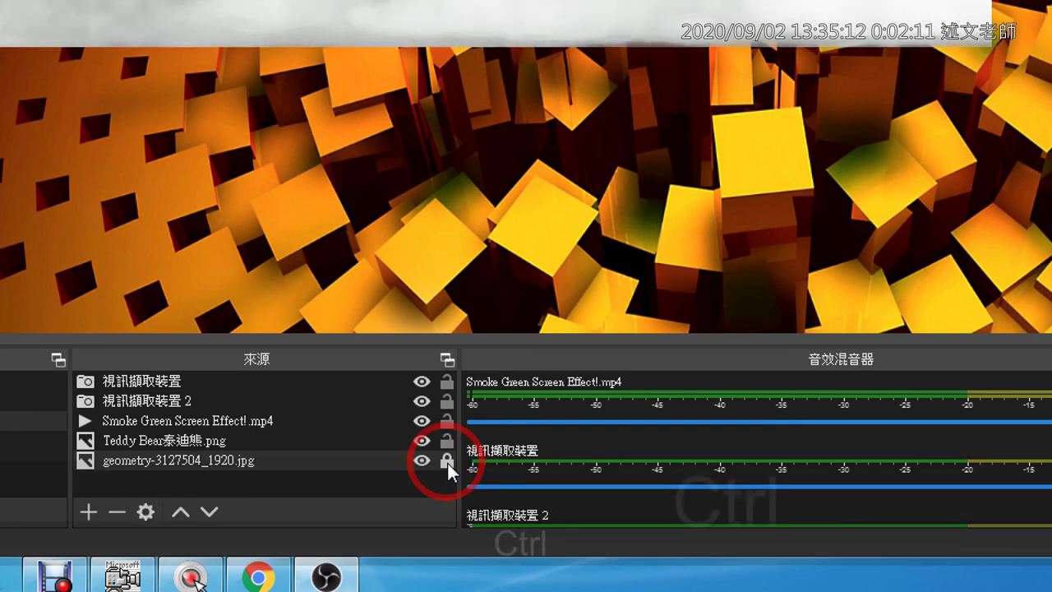
key("ctrl+4")
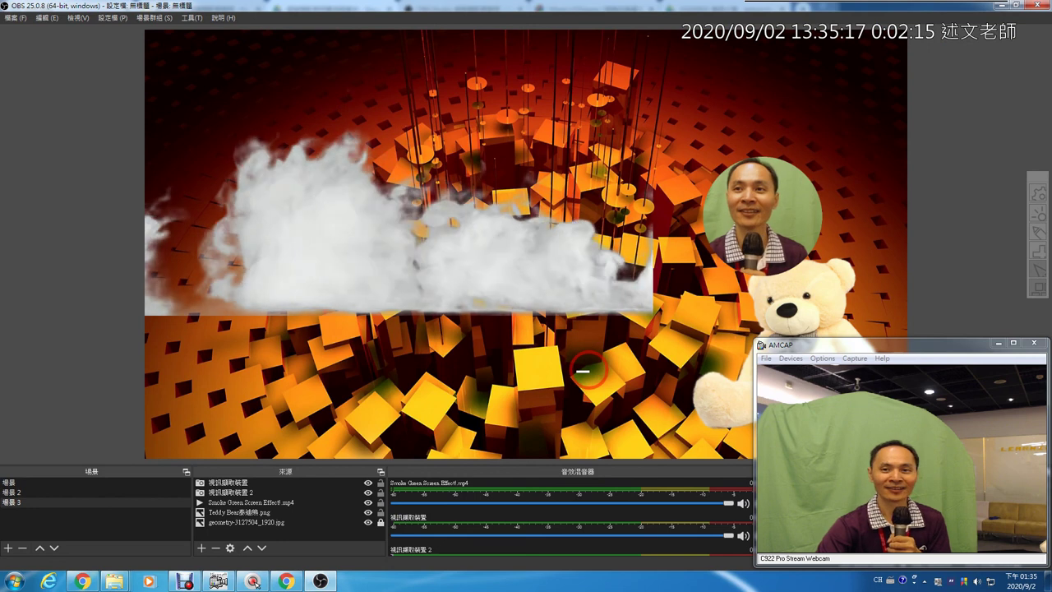
- Enlarge the Smoke Green Screen Effect!.mp4 video to fill the whole canvas, and hide that source
left_click(615, 294)
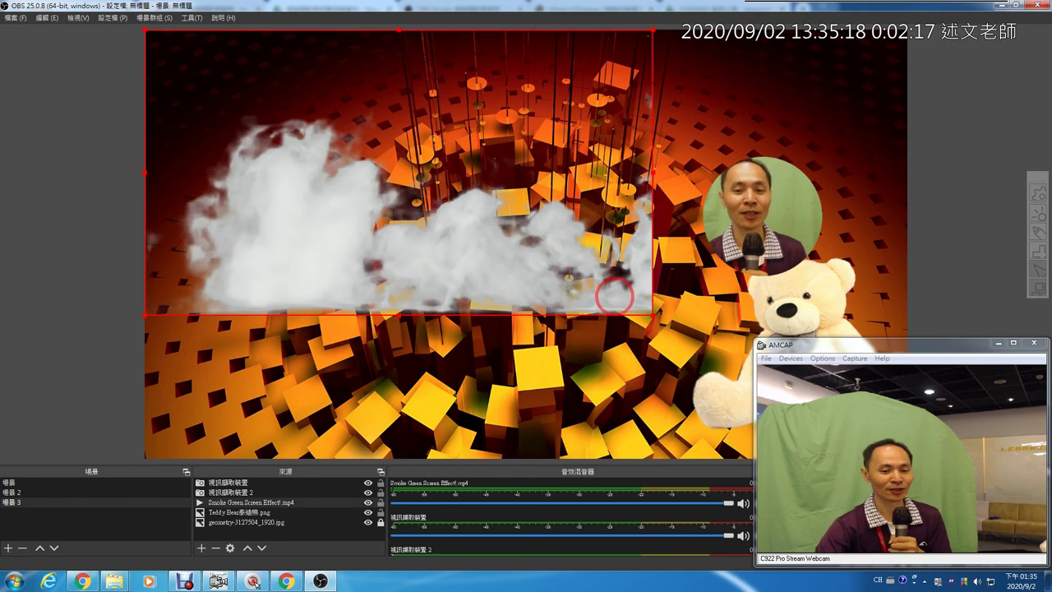
left_click_drag(651, 312, 799, 456)
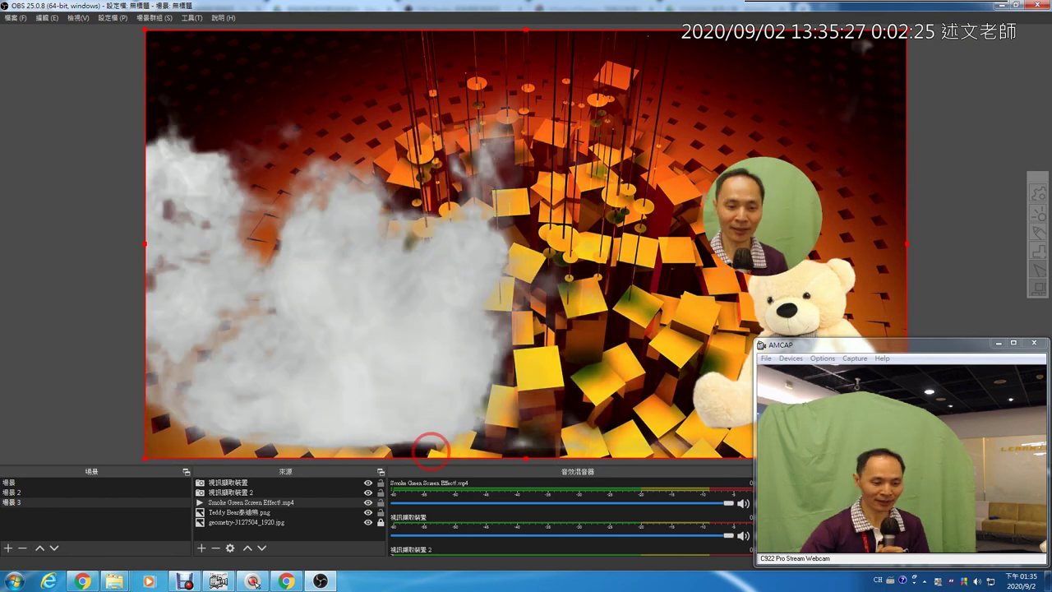
left_click(367, 502)
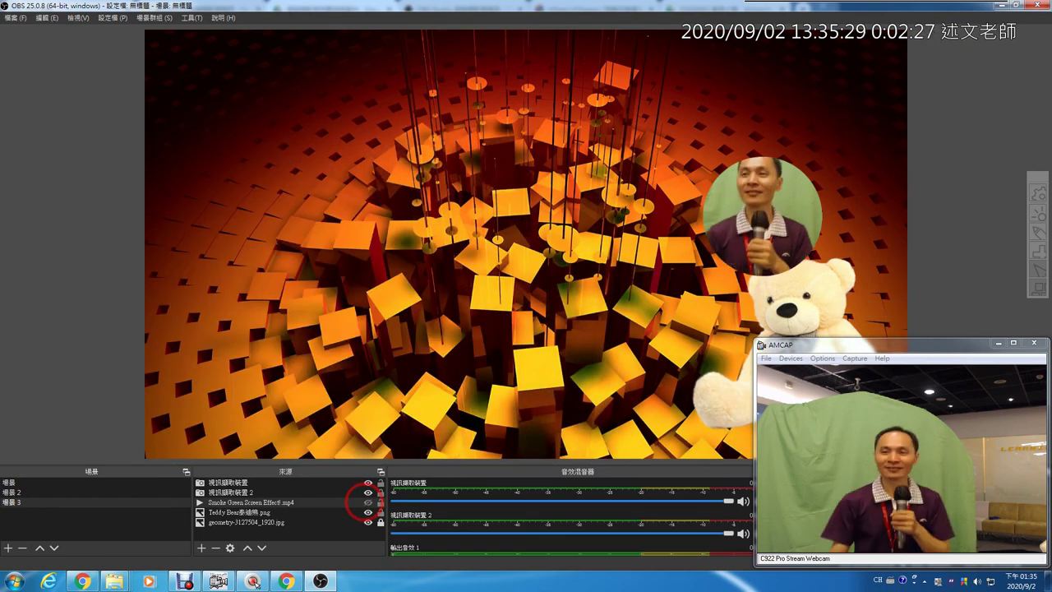